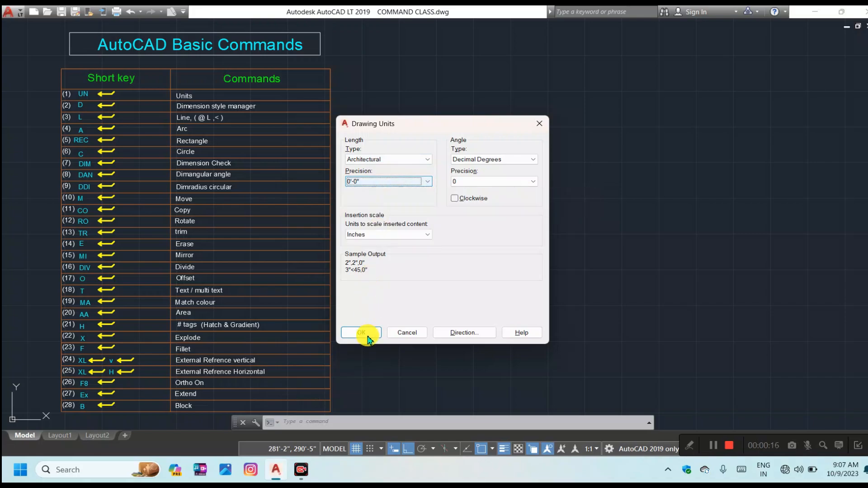
Accept the architectural drawing units with 0'-0" precision and open the Standard dimension style for modification
left_click(360, 333)
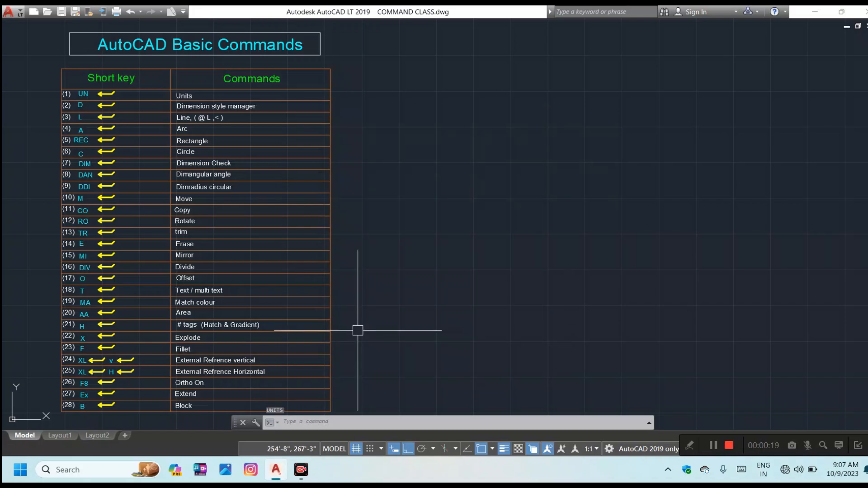
type("d")
key("Return")
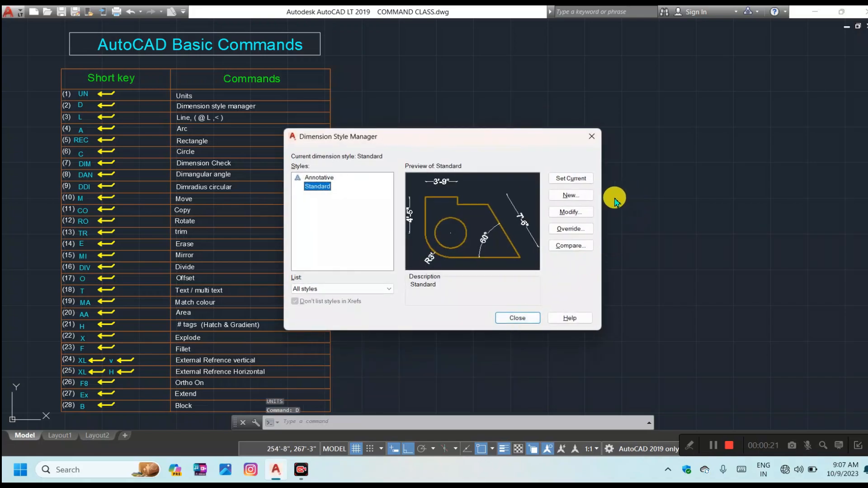
left_click(571, 212)
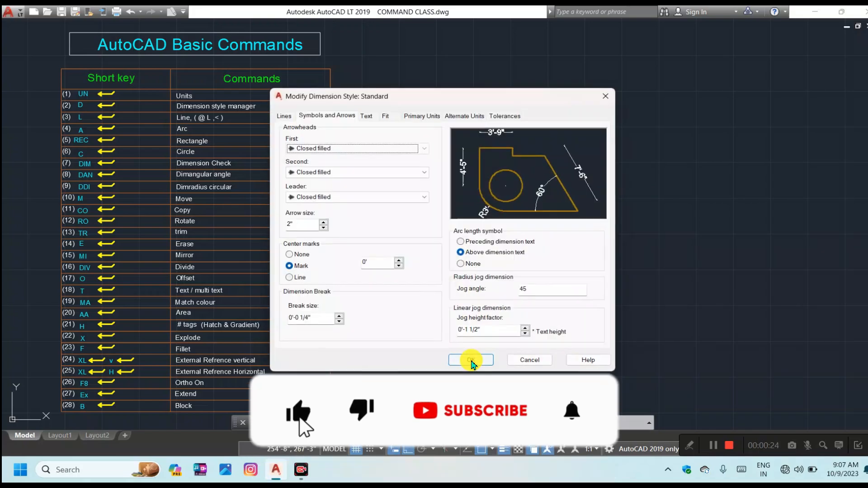
Review the Standard dimension style's extension line lengths, arrow size, text height and text alignment with the dimension line
left_click(282, 119)
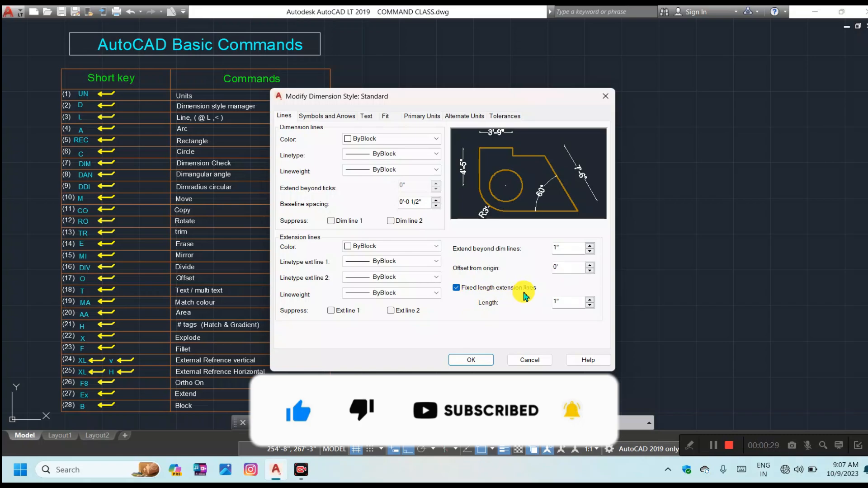
double_click(548, 247)
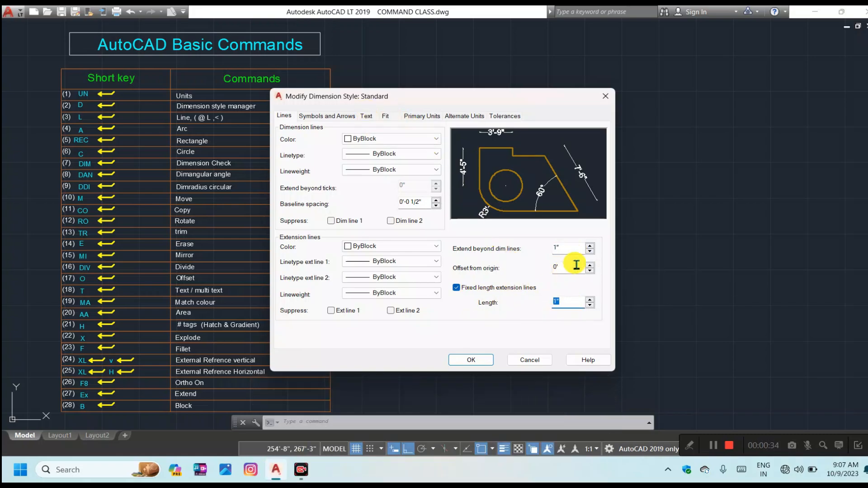
left_click(336, 118)
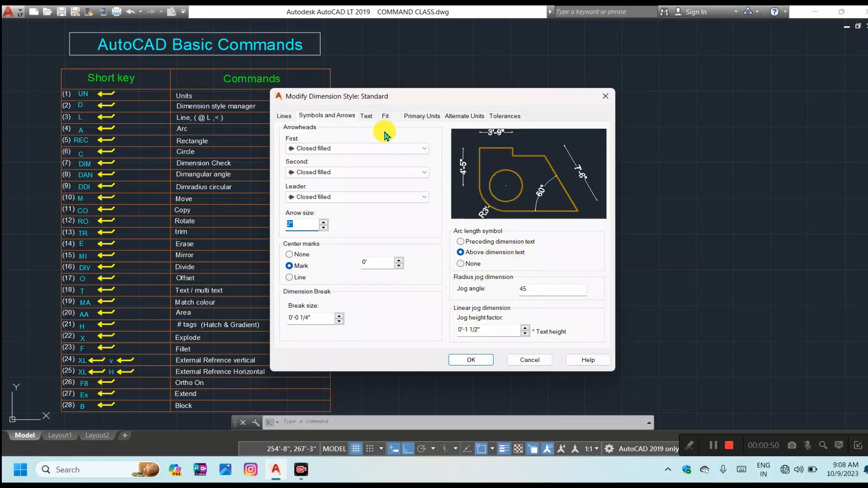
left_click(368, 116)
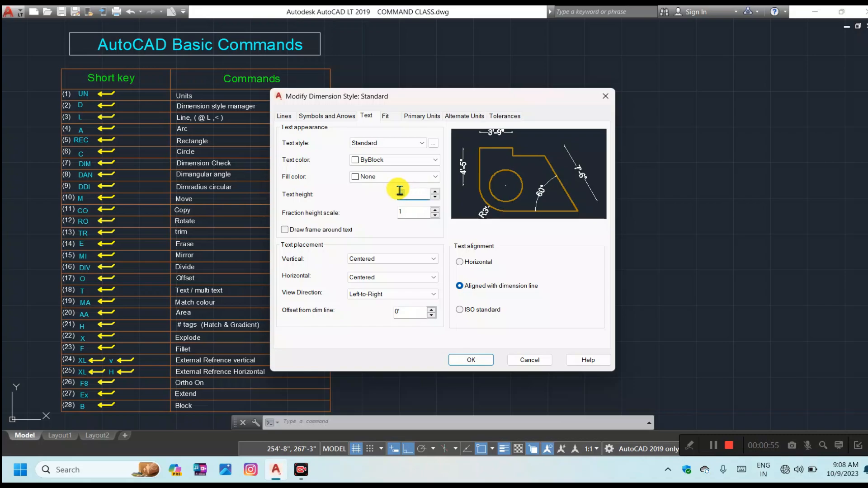
left_click(469, 290)
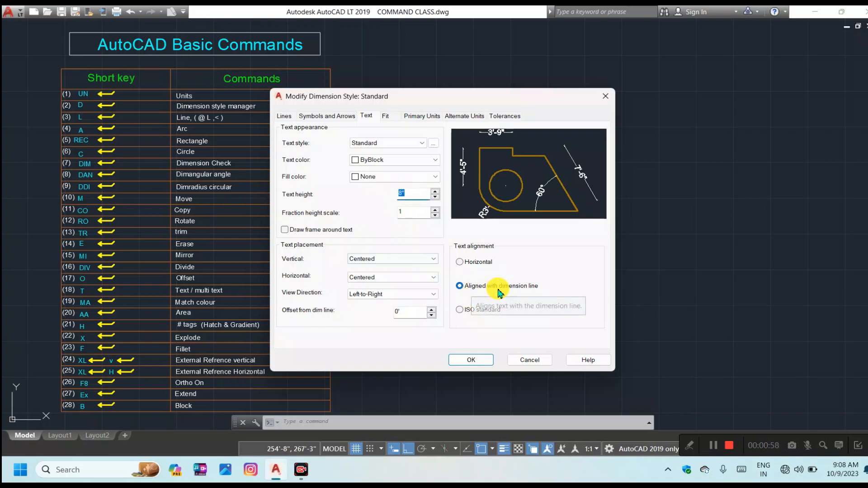
Set the style's primary units to Architectural with 0'-0" precision and Horizontal fraction format, and save the dimension style
left_click(426, 116)
left_click(403, 138)
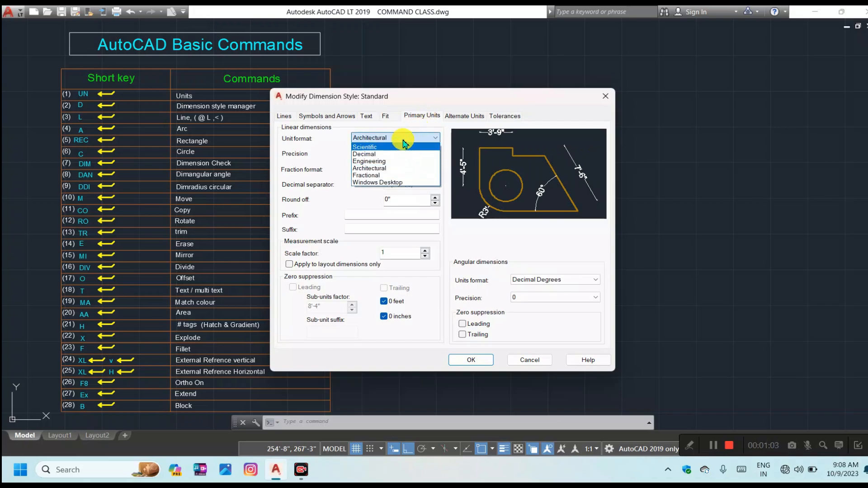
left_click(406, 139)
left_click(398, 154)
left_click(401, 154)
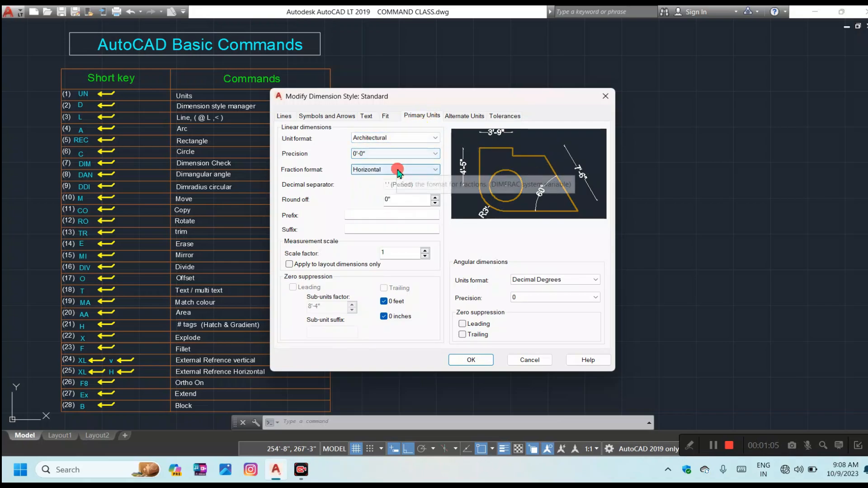
left_click(398, 170)
left_click(389, 177)
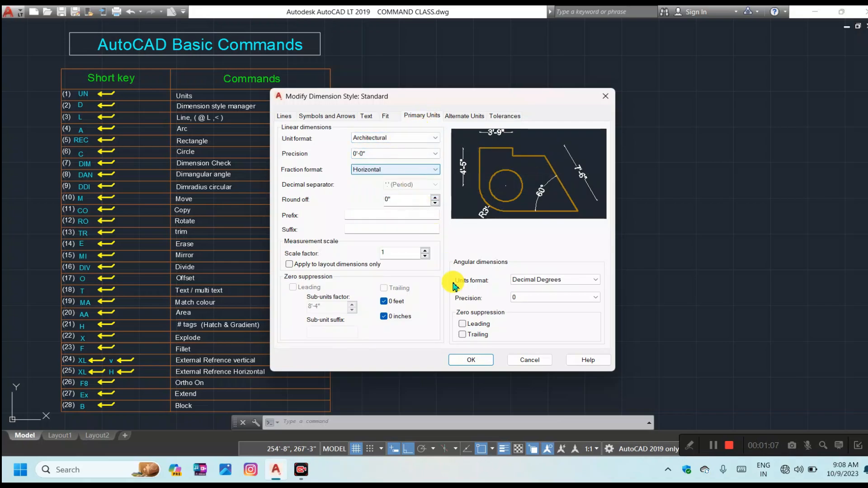
left_click(471, 361)
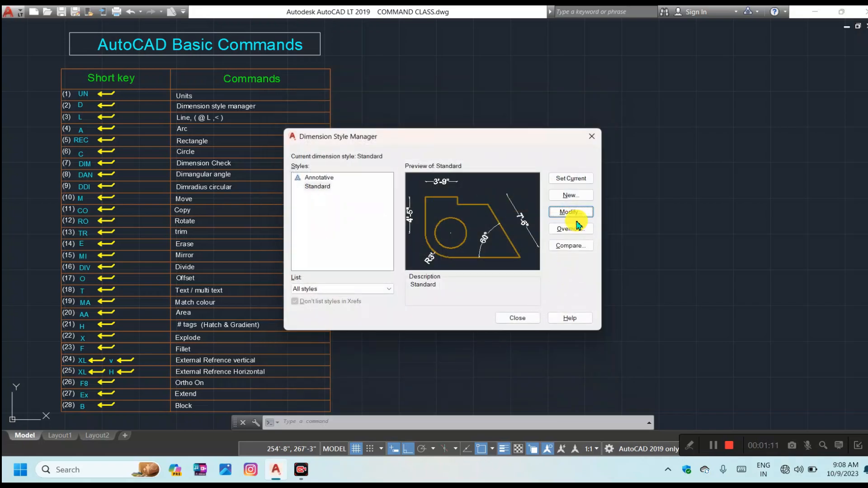
left_click(518, 318)
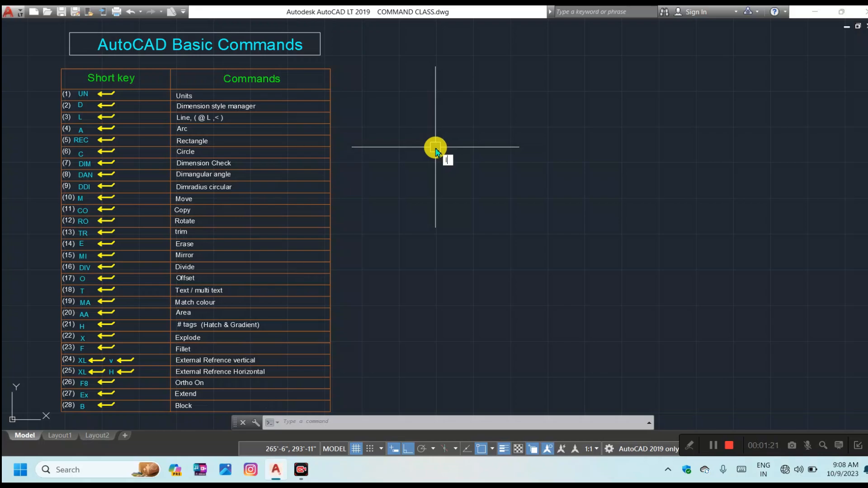
Draw a single long horizontal line in the empty area beside the command table
type("L")
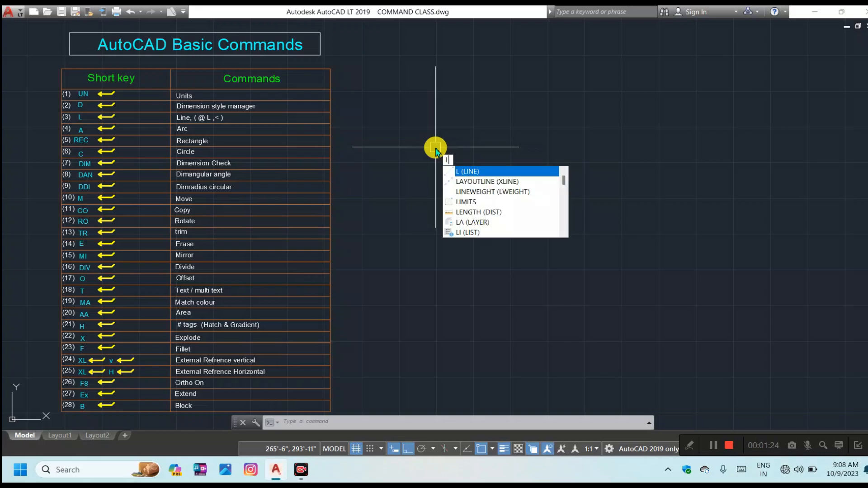
key("Return")
left_click(433, 192)
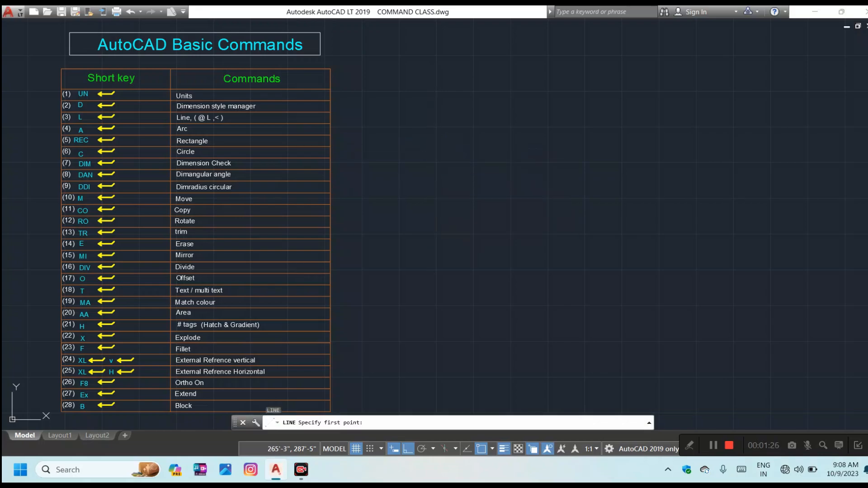
left_click(702, 192)
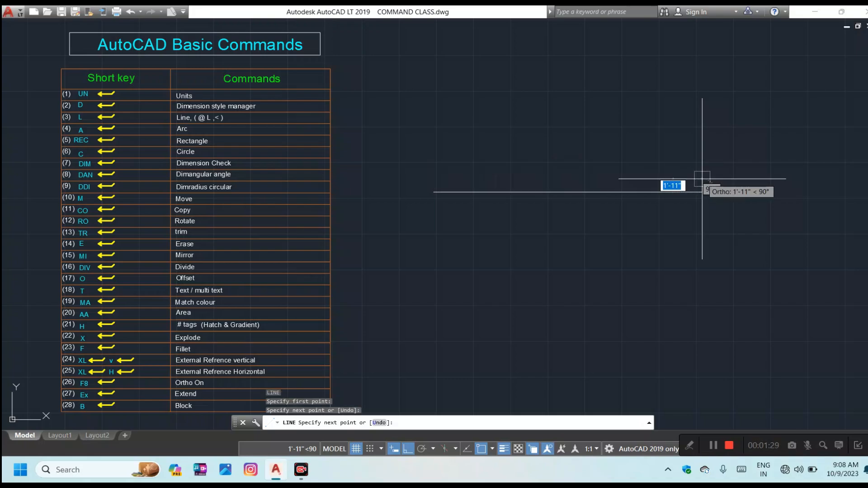
key("Escape")
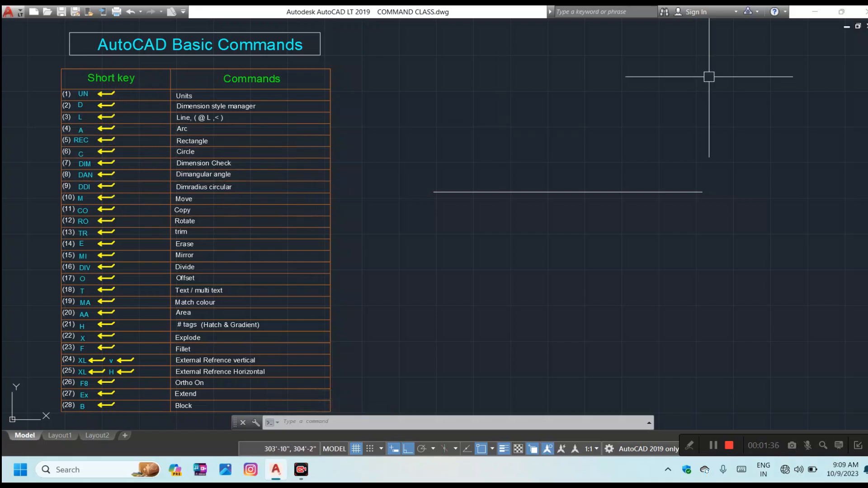
Draw a three-point arc below the line from its left endpoint through a point near its right end, ending about 2'-6" above that point
type("a")
key("Return")
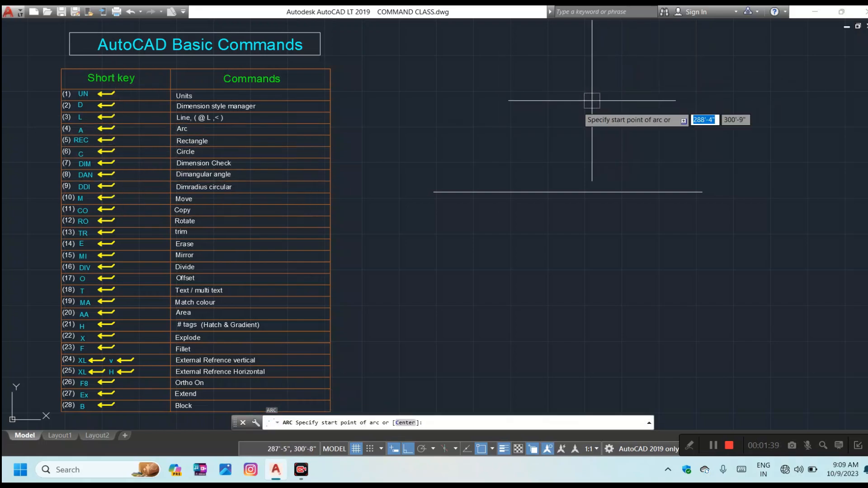
left_click(435, 192)
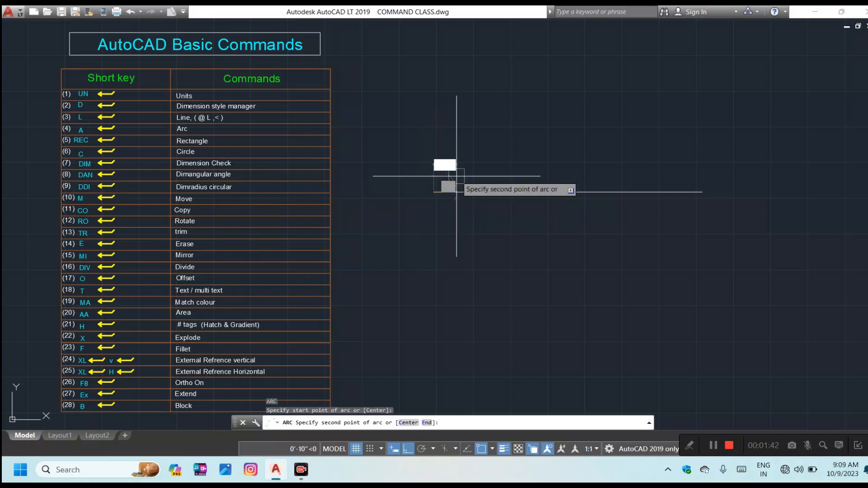
left_click(663, 188)
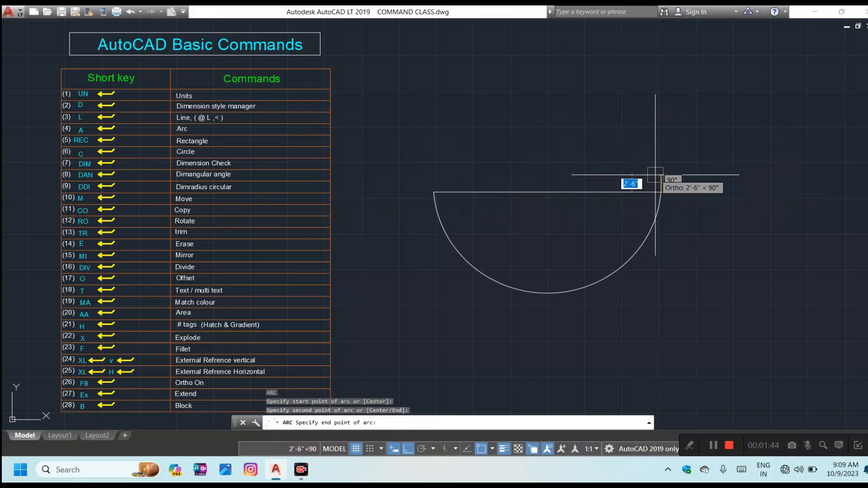
left_click(660, 177)
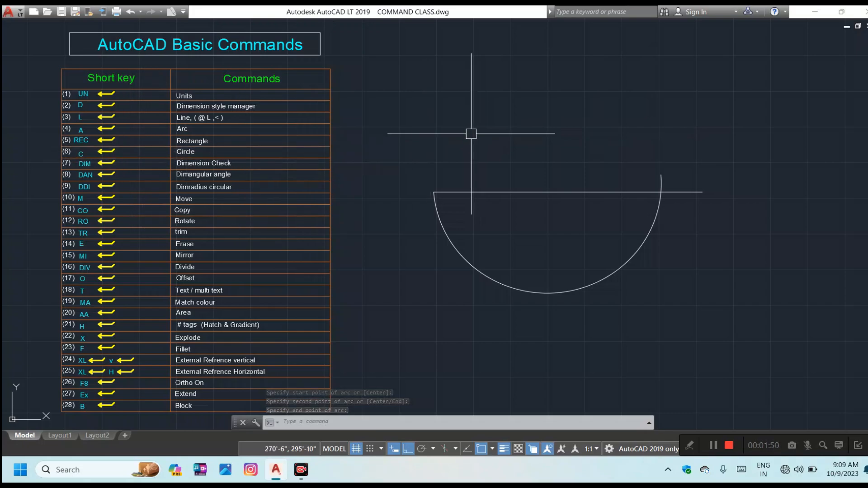
key("Escape")
key("Escape")
Draw a wide rectangle above the horizontal line, clear of the line and the arc
type("r")
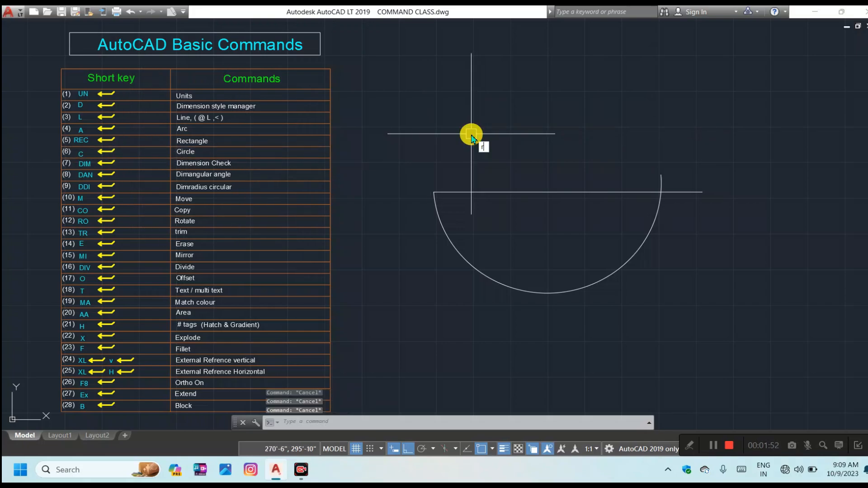
type("ec")
key("Return")
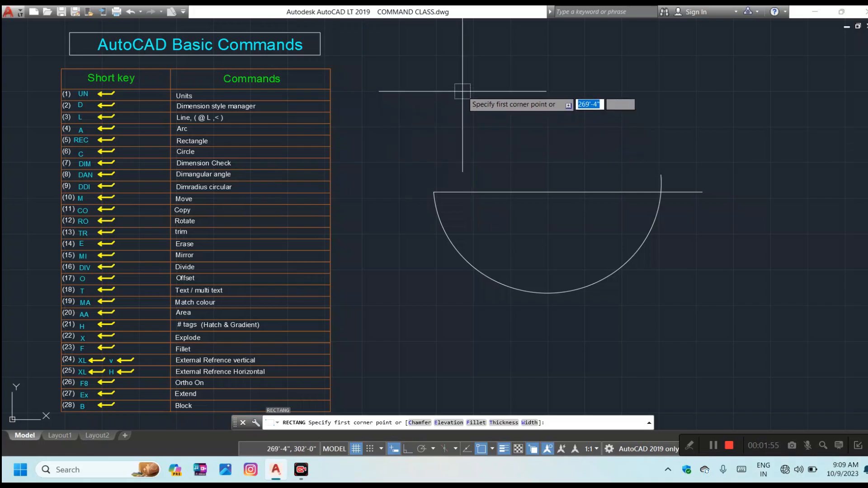
left_click(463, 91)
left_click(594, 154)
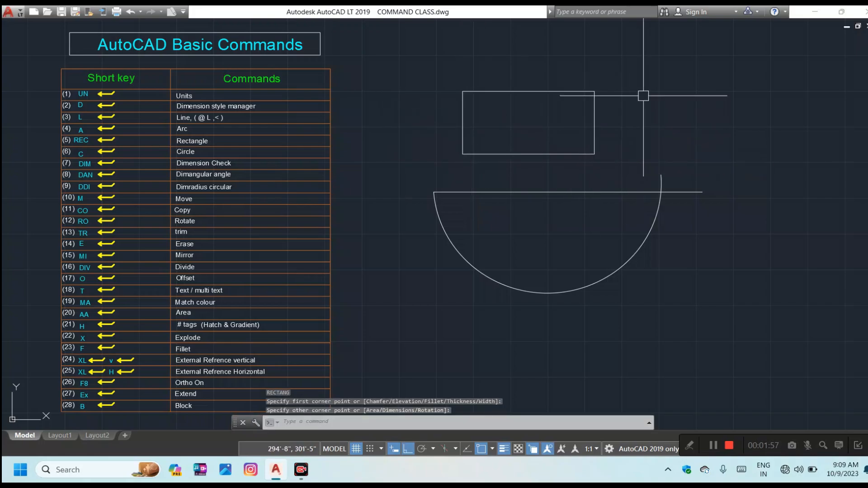
key("Escape")
key("Escape")
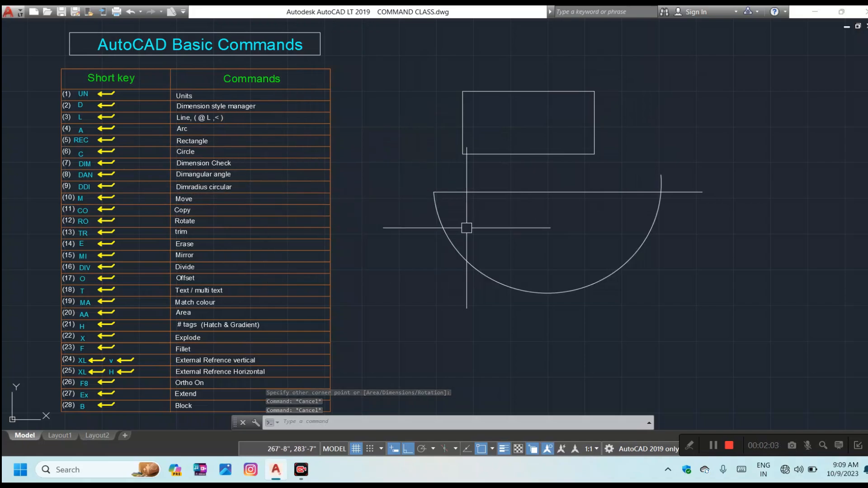
Draw a circle with a radius of about 6'-10" below and to the right of the arc
type("c")
key("Return")
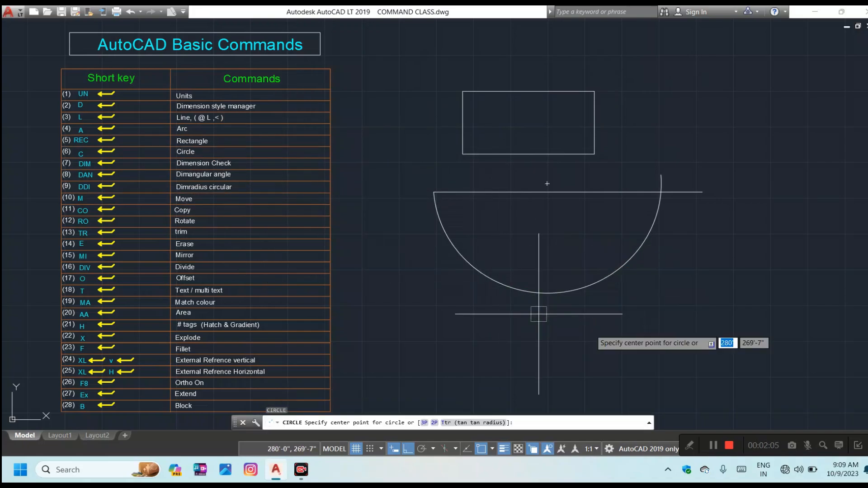
left_click(735, 323)
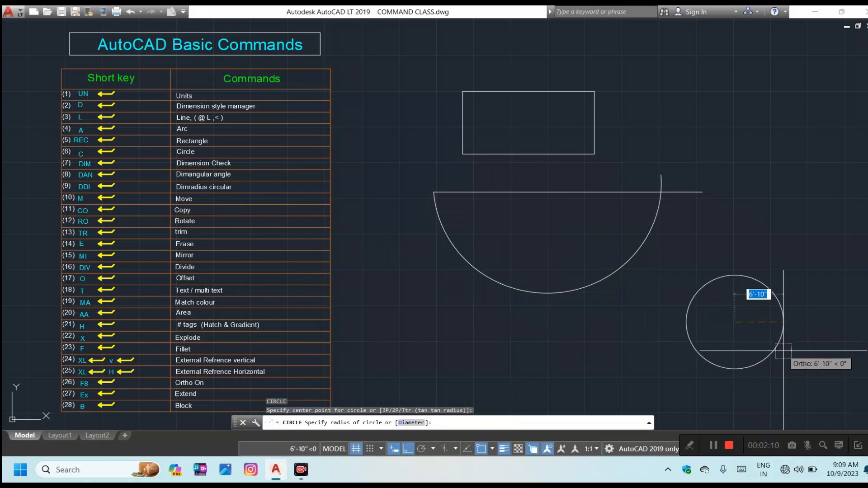
left_click(784, 351)
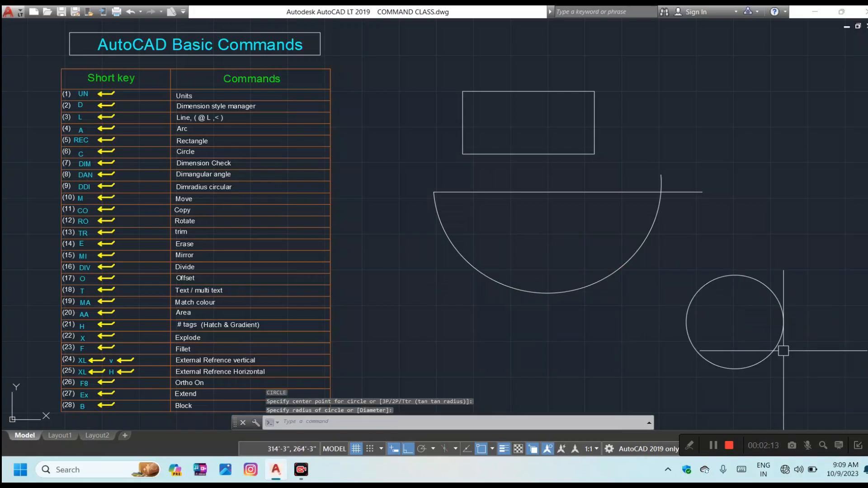
key("Escape")
Dimension the circle's vertical diameter from its top quadrant to its bottom quadrant, placing the dimension line through the centre
scroll(794, 210, "down", 2)
middle_click_drag(749, 264, 632, 226)
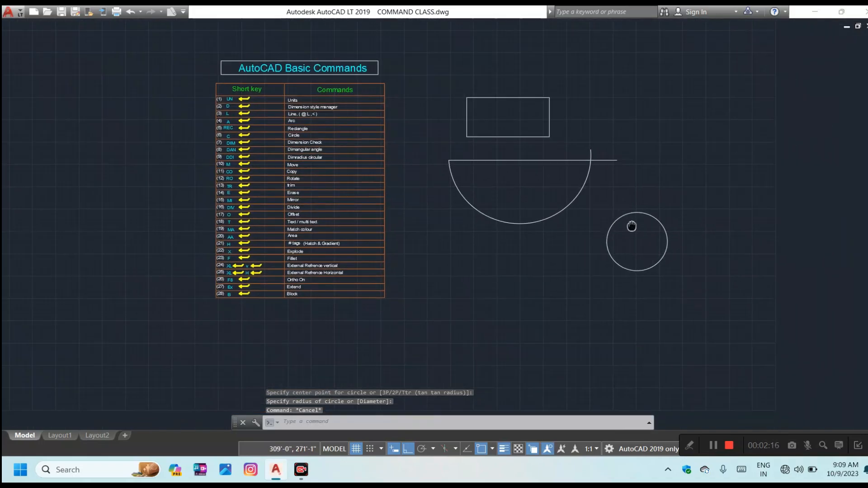
scroll(640, 233, "up", 2)
middle_click_drag(372, 171, 466, 288)
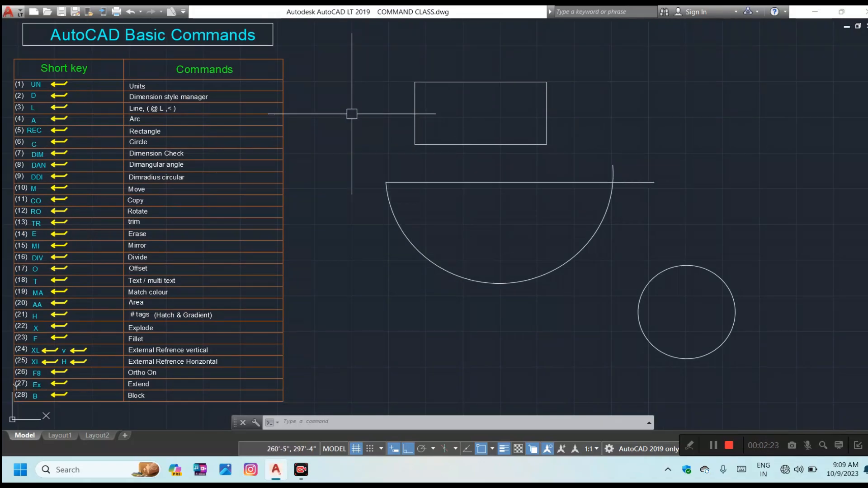
key("Escape")
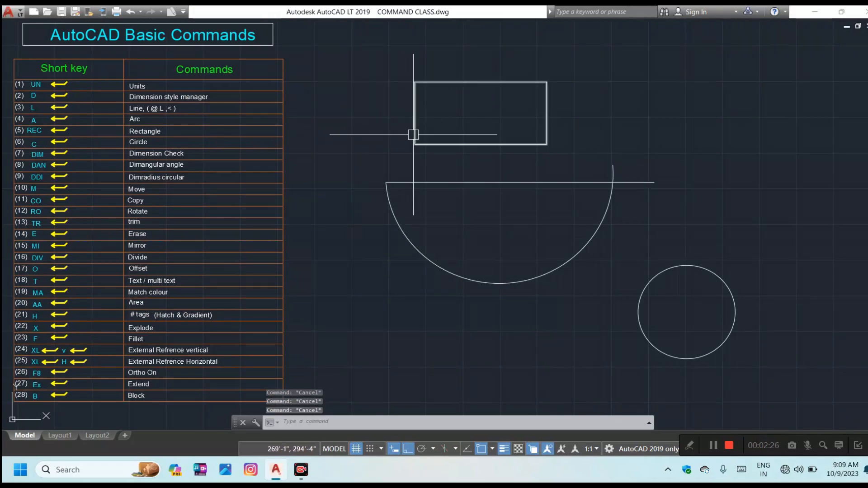
type("dim")
key("Return")
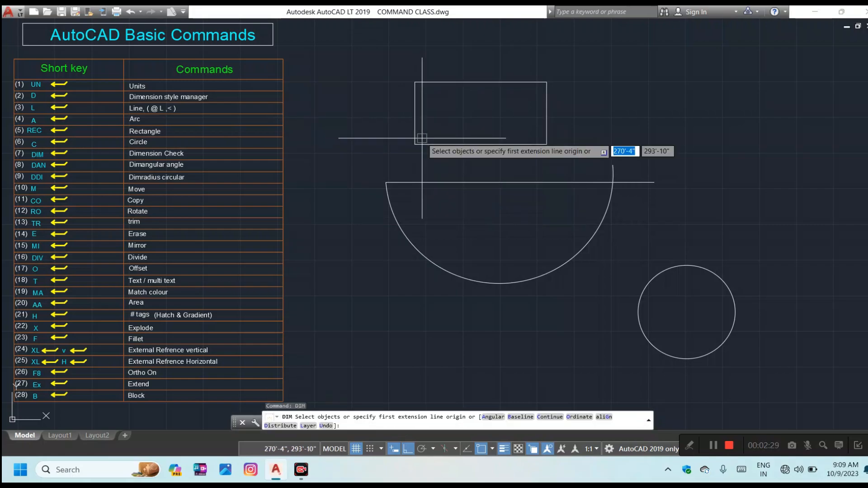
left_click(687, 266)
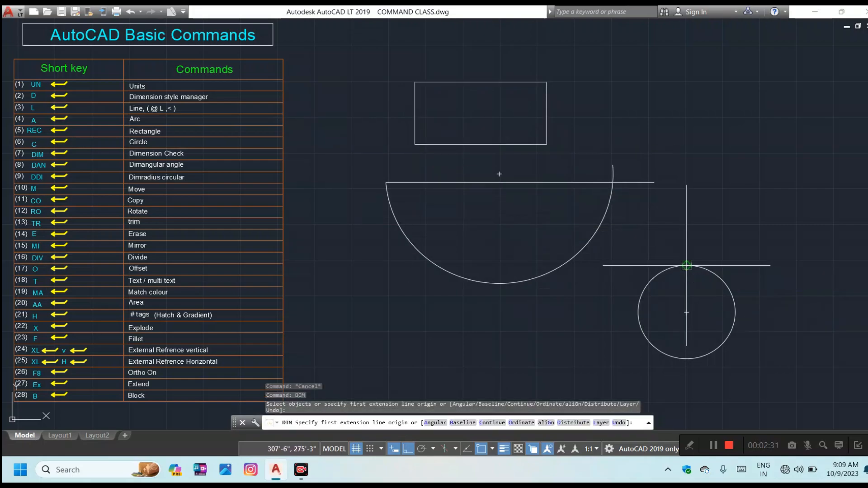
left_click(686, 312)
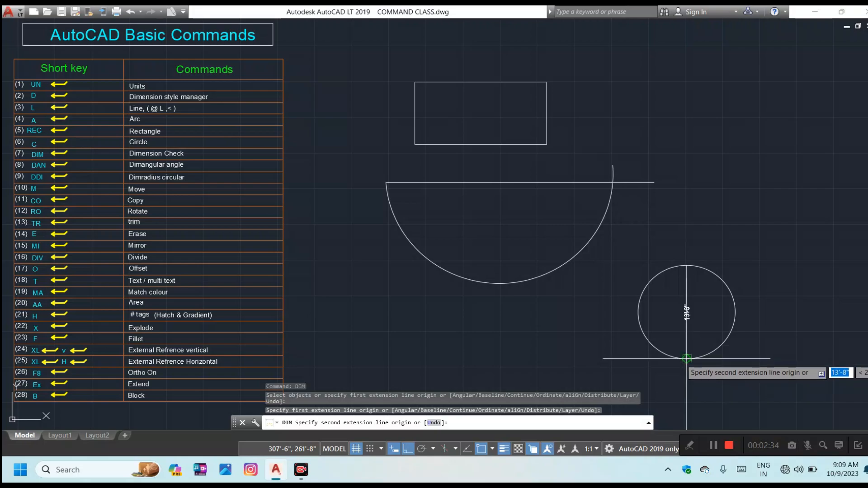
scroll(690, 347, "up", 2)
left_click(686, 291)
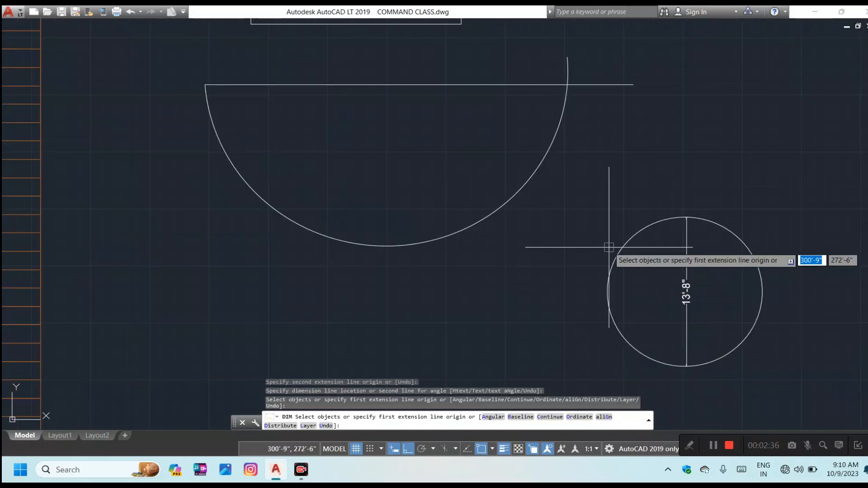
Try to dimension the angle between the horizontal line and the large arc with the angular dimension command
scroll(611, 246, "down", 2)
scroll(362, 190, "down", 2)
scroll(335, 173, "up", 2)
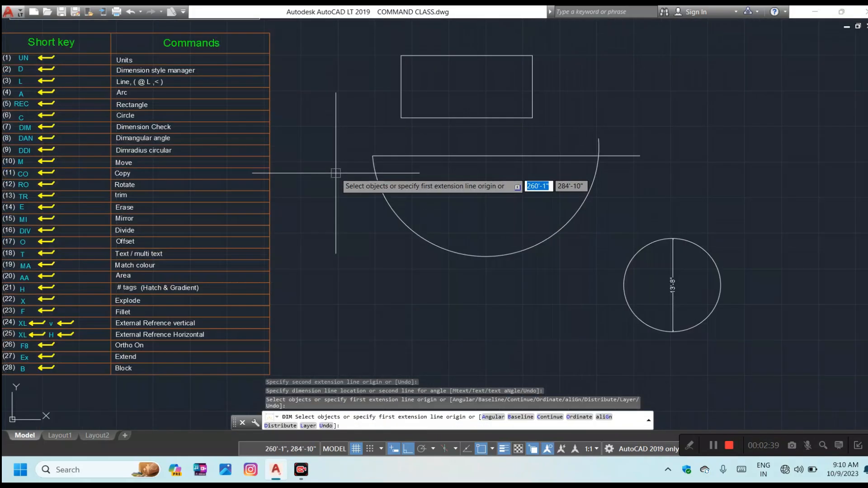
middle_click_drag(352, 197, 376, 229)
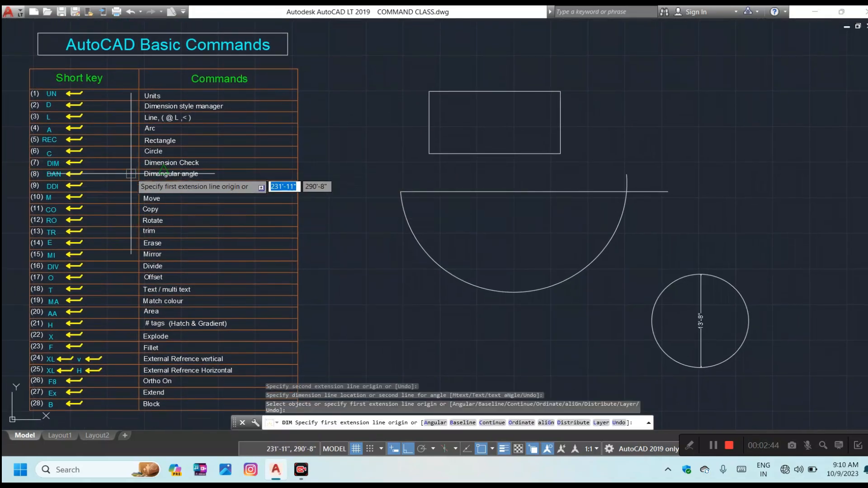
key("Escape")
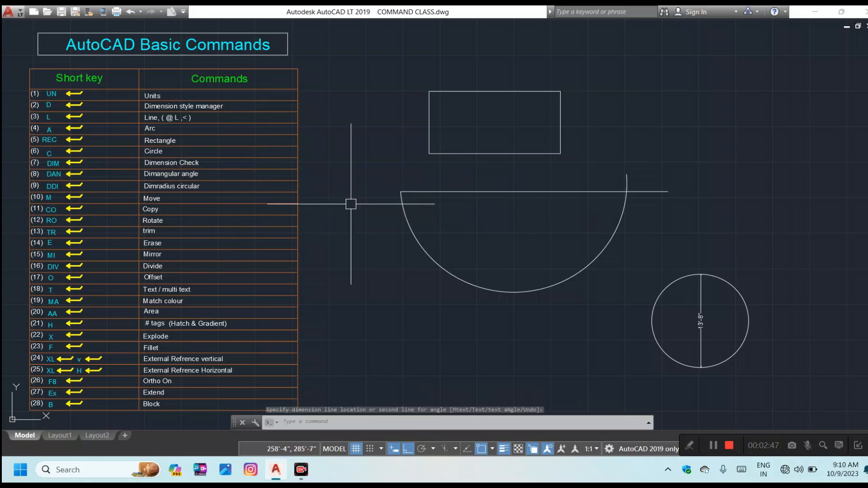
type("dan")
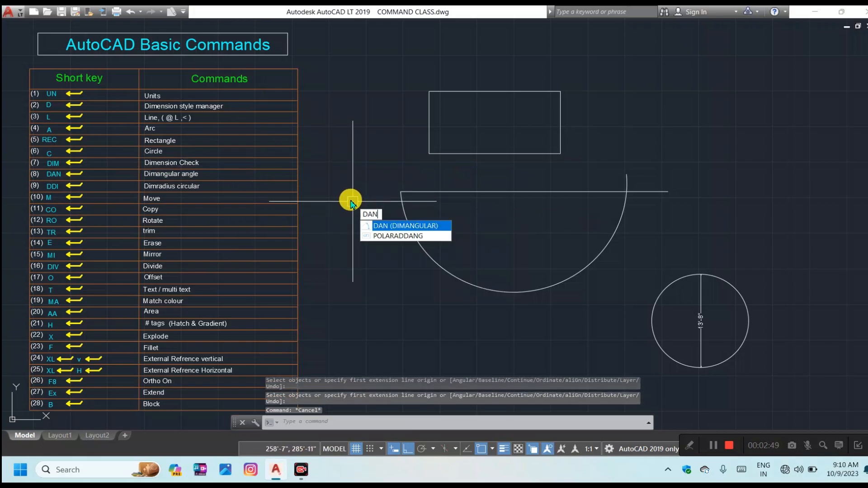
key("Return")
left_click(451, 191)
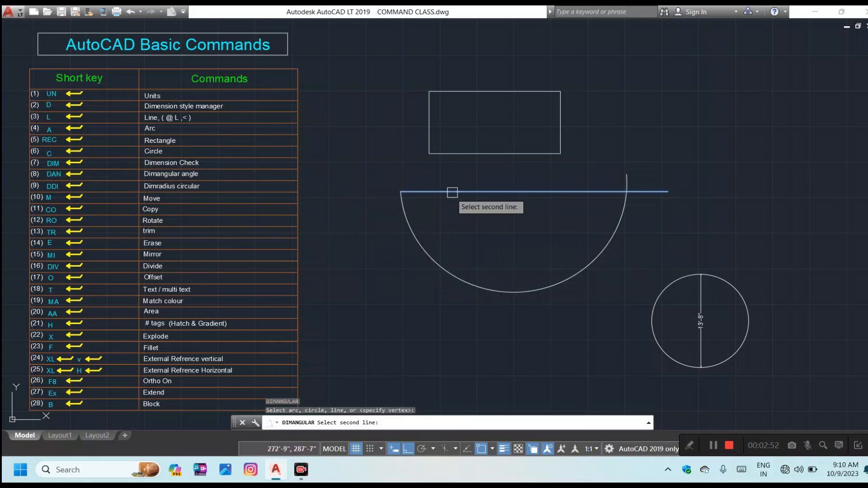
left_click(415, 233)
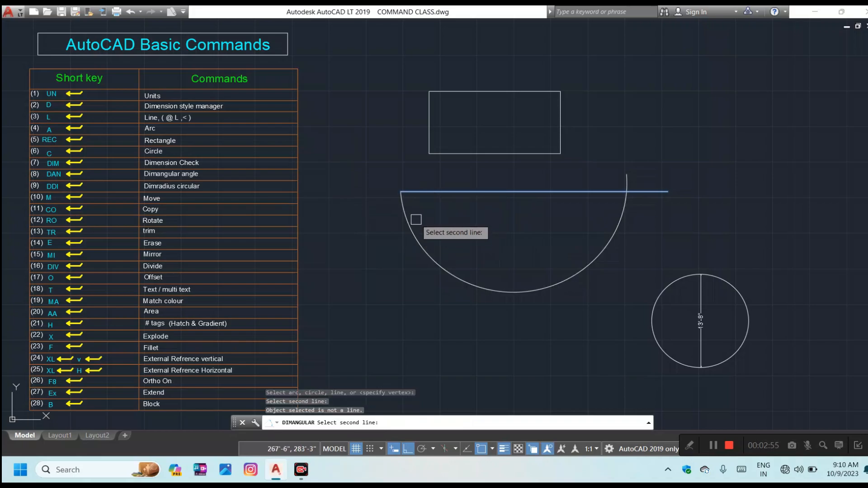
left_click(414, 226)
key("Escape")
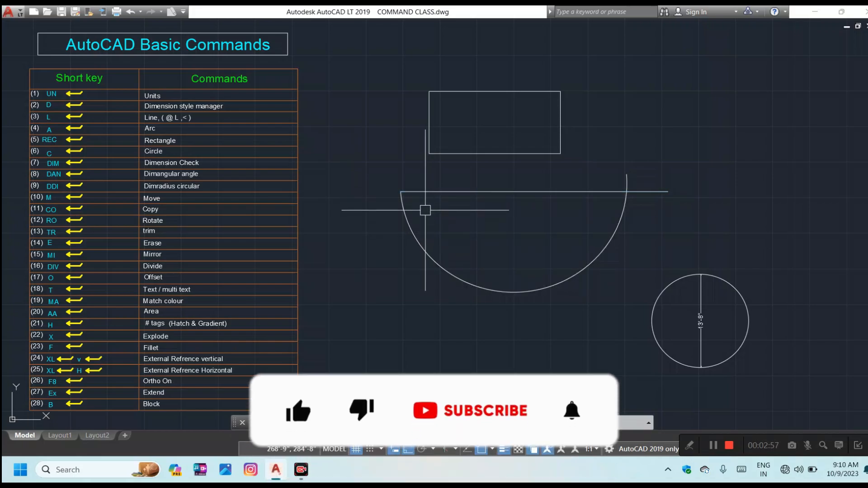
Add an angular dimension to the large arc alone, placing the dimension arc inside it
type("dan")
key("Return")
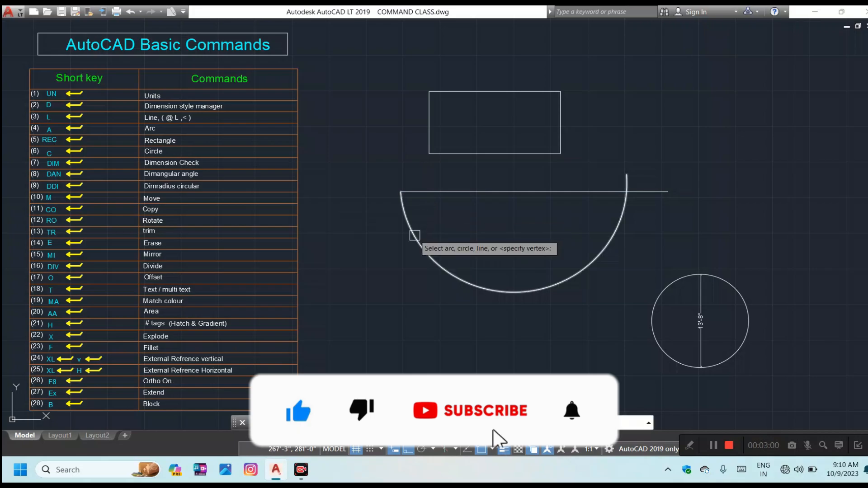
left_click(414, 235)
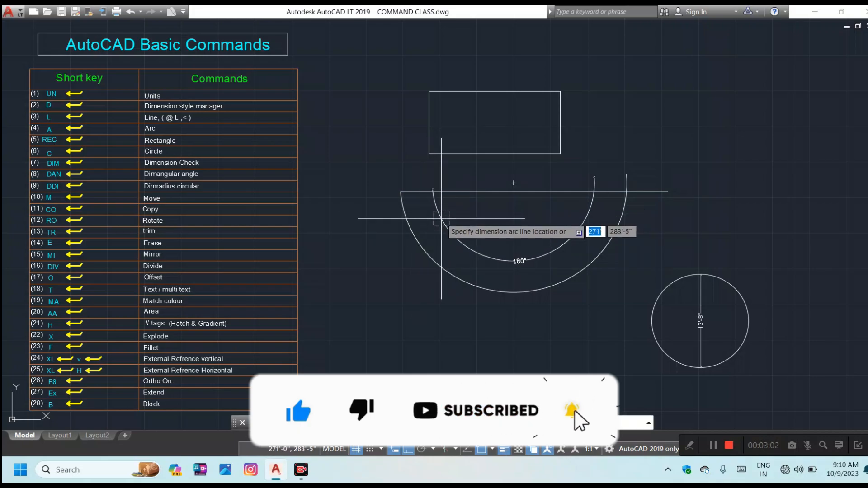
left_click(448, 232)
scroll(513, 262, "up", 2)
scroll(515, 262, "down", 3)
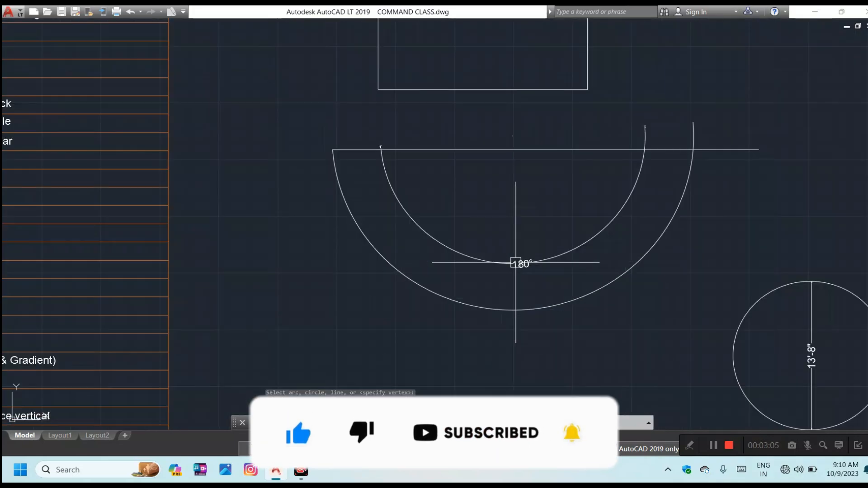
scroll(509, 259, "up", 1)
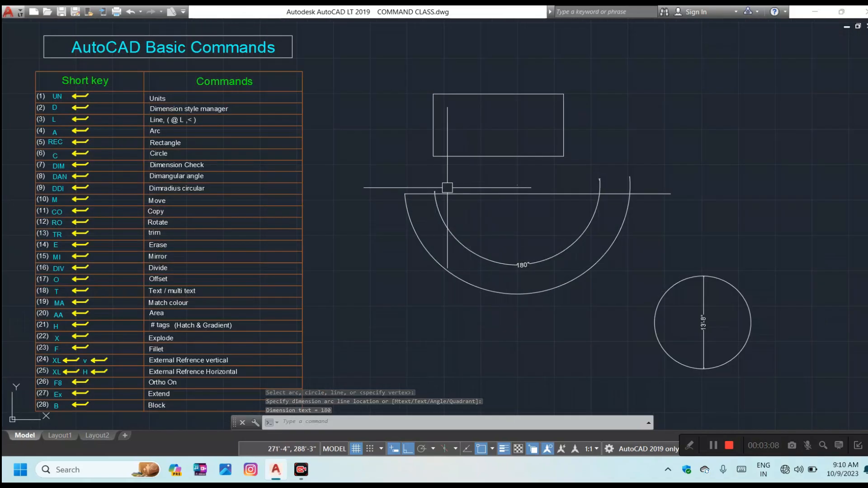
scroll(446, 193, "down", 3)
scroll(449, 190, "up", 3)
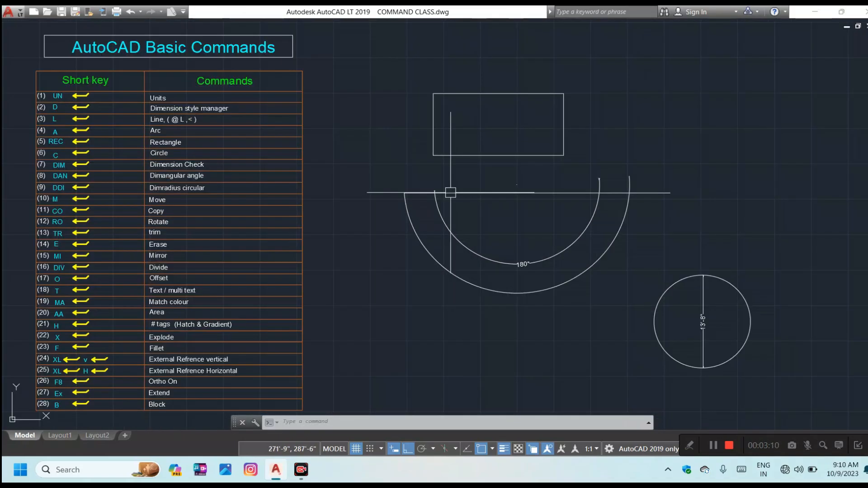
key("Escape")
key("Escape")
key("Escape")
Add a diameter dimension to the circle, placing its text outside the circle to the upper right
type("dd")
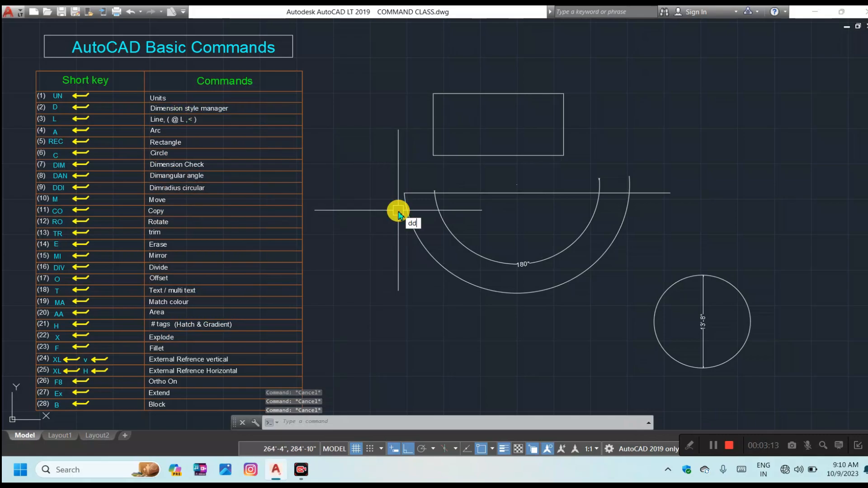
type("i")
key("Return")
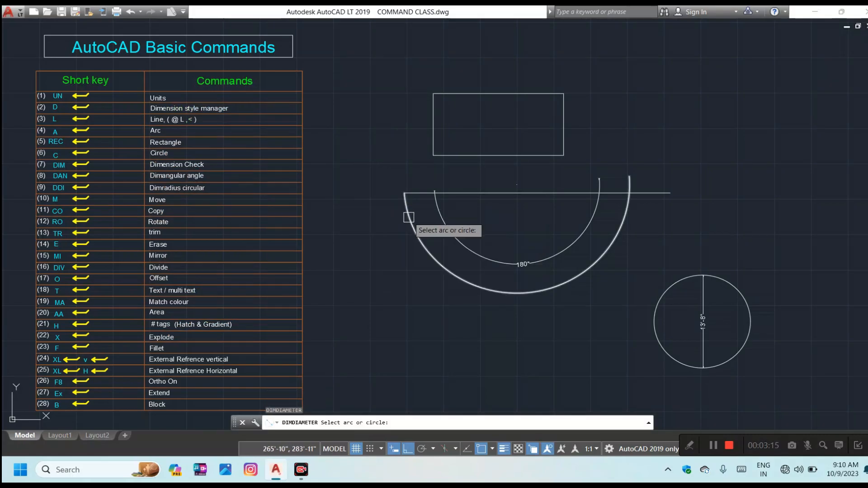
left_click(748, 302)
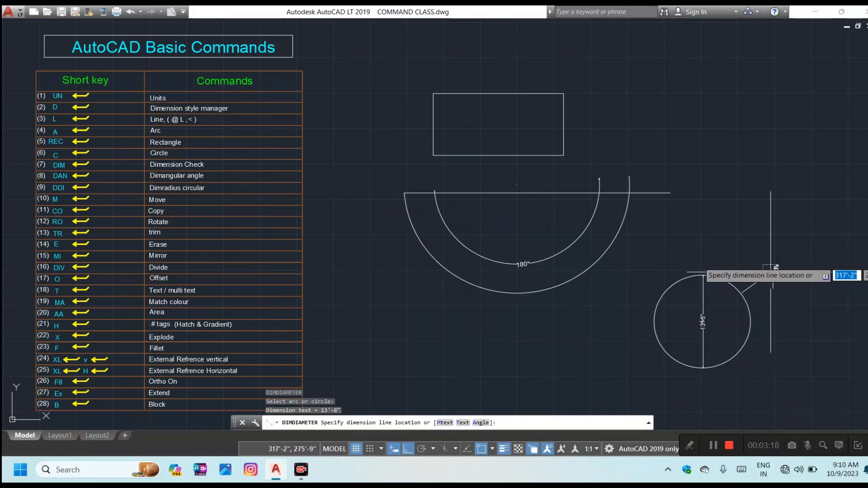
scroll(777, 215, "up", 4)
scroll(721, 291, "down", 7)
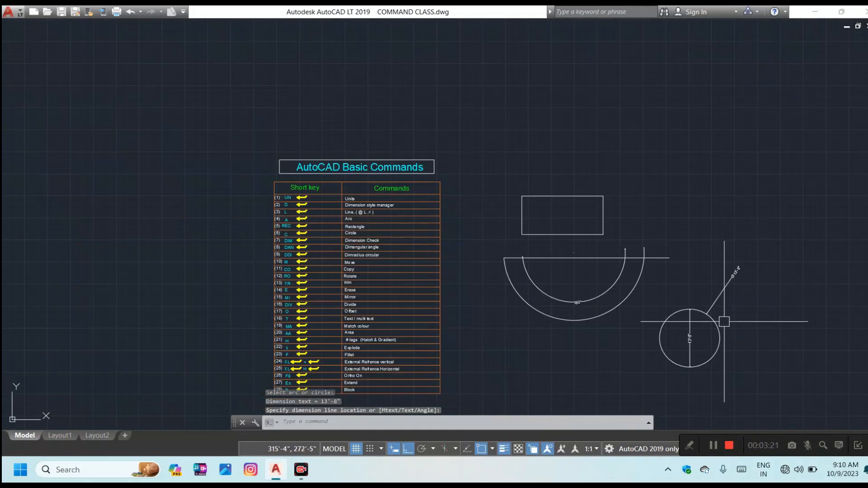
scroll(717, 265, "up", 4)
scroll(583, 184, "down", 2)
scroll(414, 251, "up", 2)
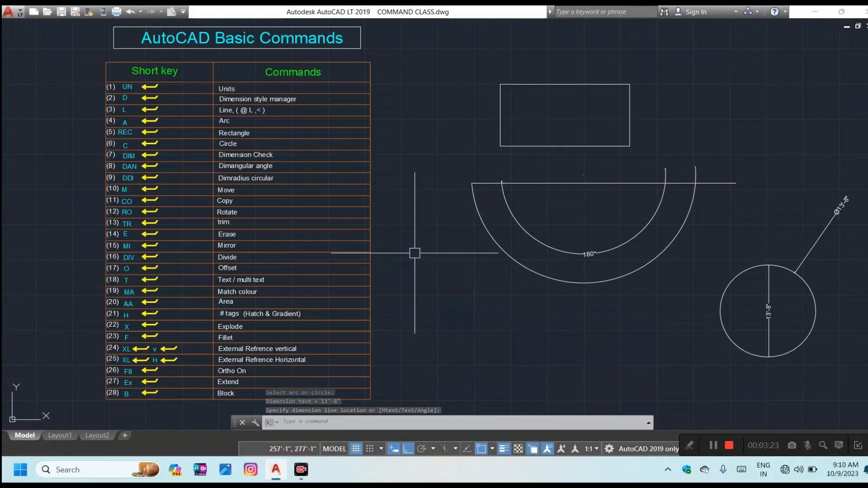
middle_click_drag(422, 261, 408, 265)
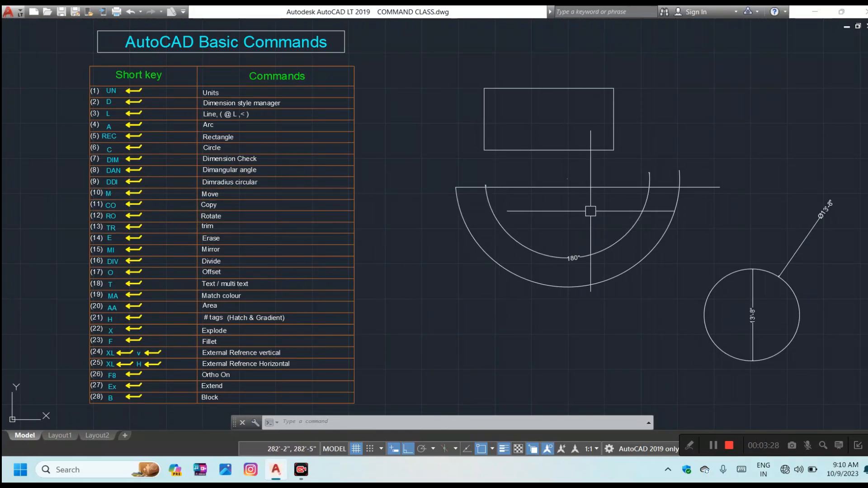
key("Escape")
key("Escape")
key("Escape")
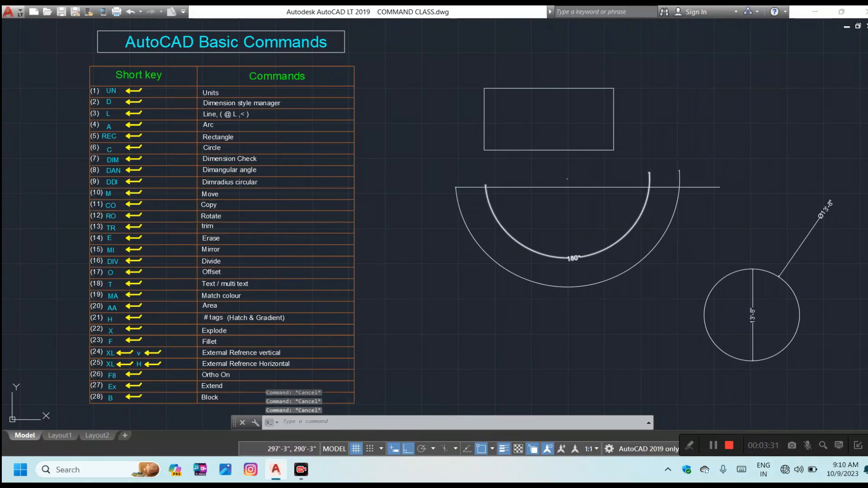
Move the rectangle above the line horizontally to the right by about 16'
left_click(681, 167)
key("Escape")
left_click(447, 54)
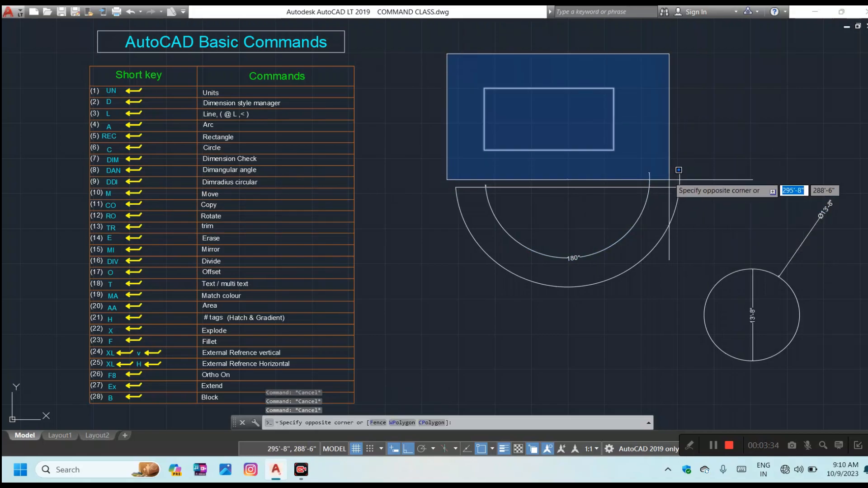
left_click(661, 165)
key("Return")
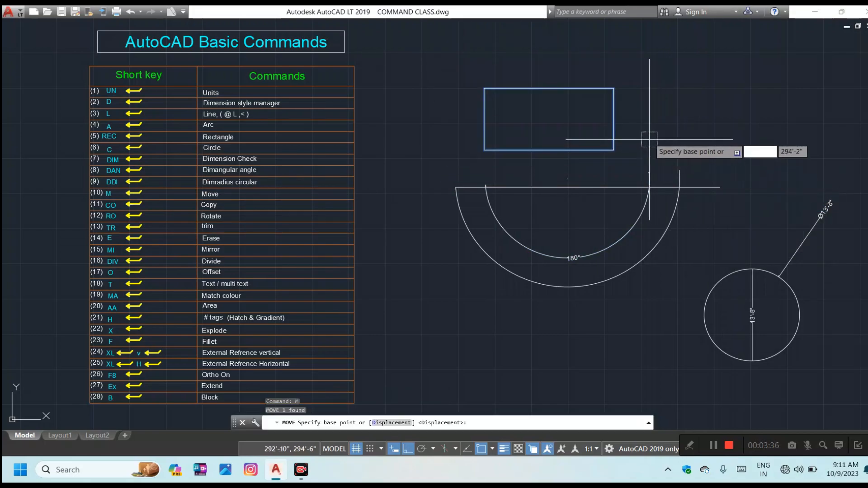
left_click(724, 137)
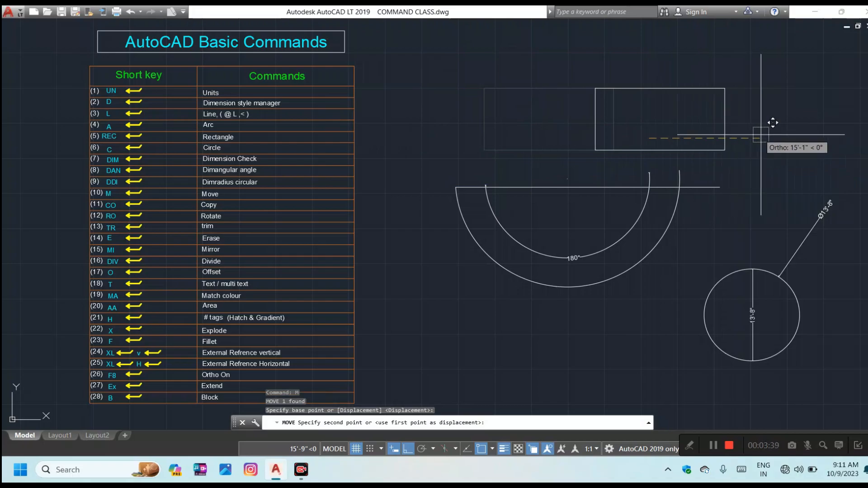
left_click(766, 134)
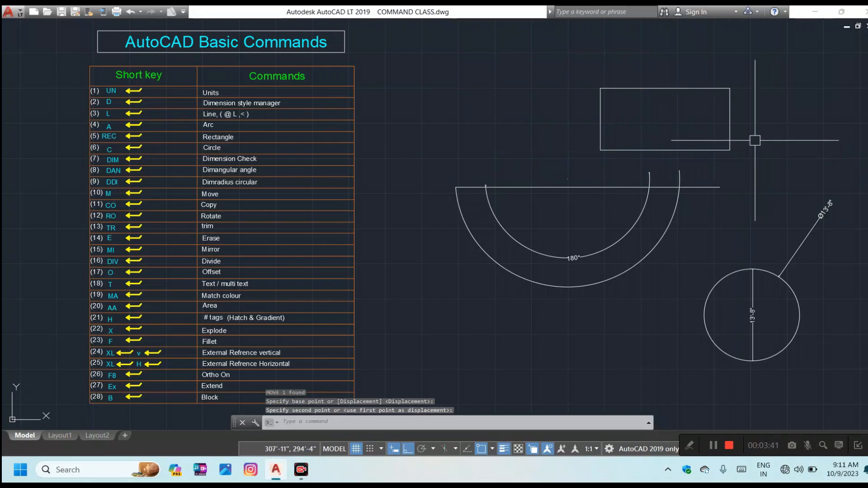
key("Escape")
key("Escape")
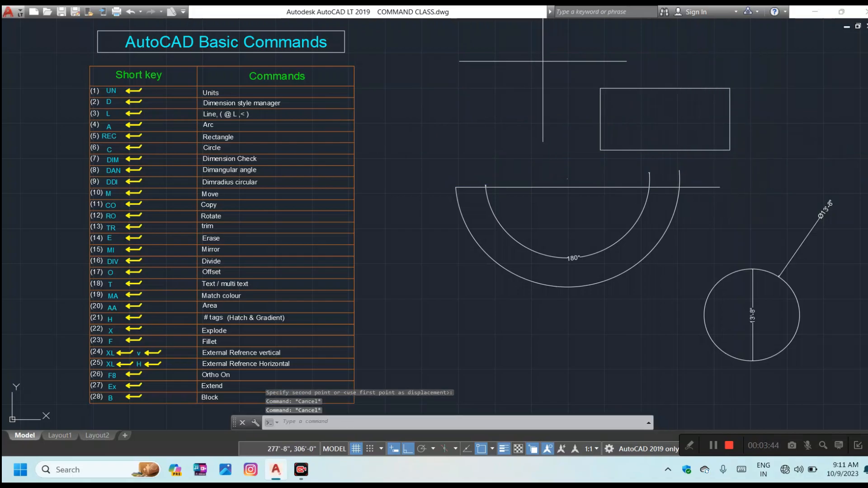
Copy the rectangle horizontally to the left, level with the original and with a gap between the two
left_click(542, 61)
left_click(775, 159)
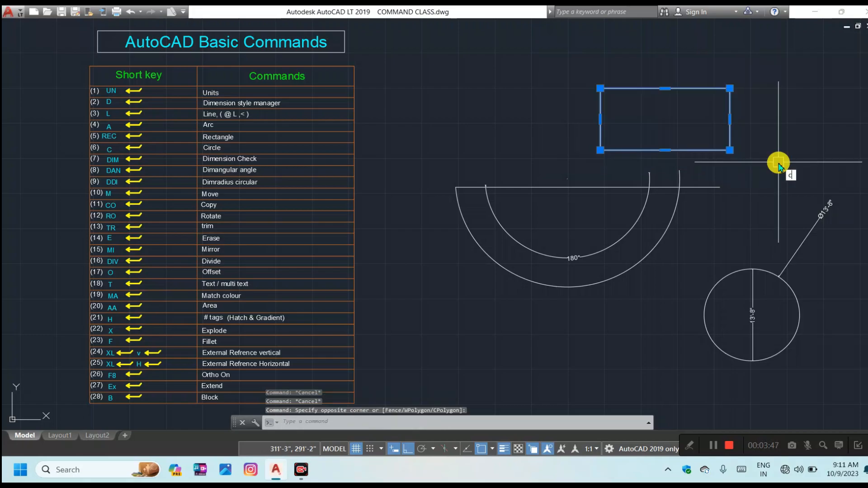
type("o")
key("Return")
left_click(774, 163)
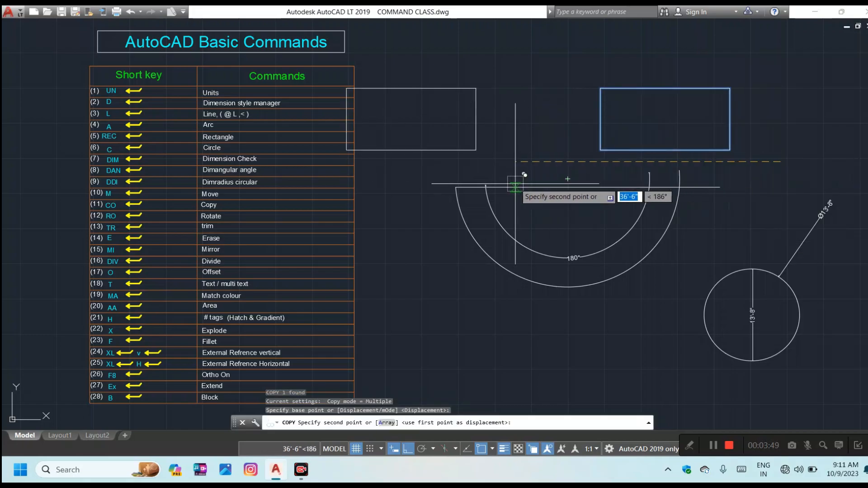
left_click(580, 125)
key("Escape")
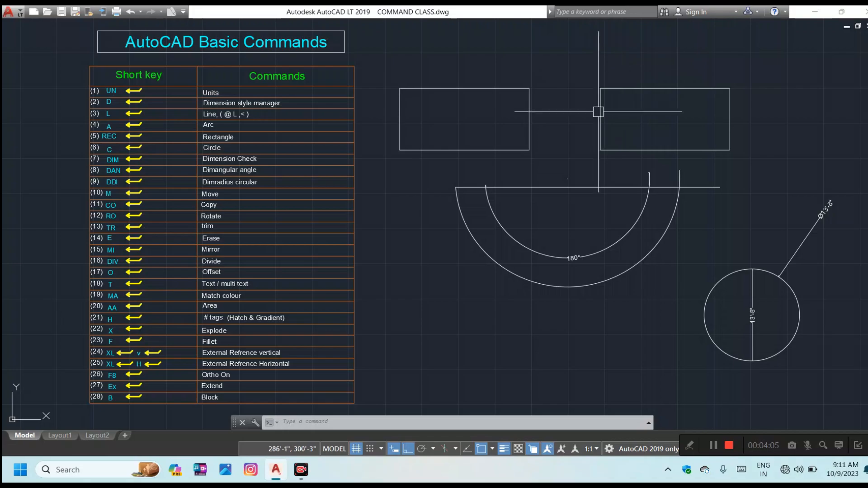
key("Escape")
key("Escape")
key("Escape")
scroll(676, 185, "down", 2)
scroll(657, 172, "up", 2)
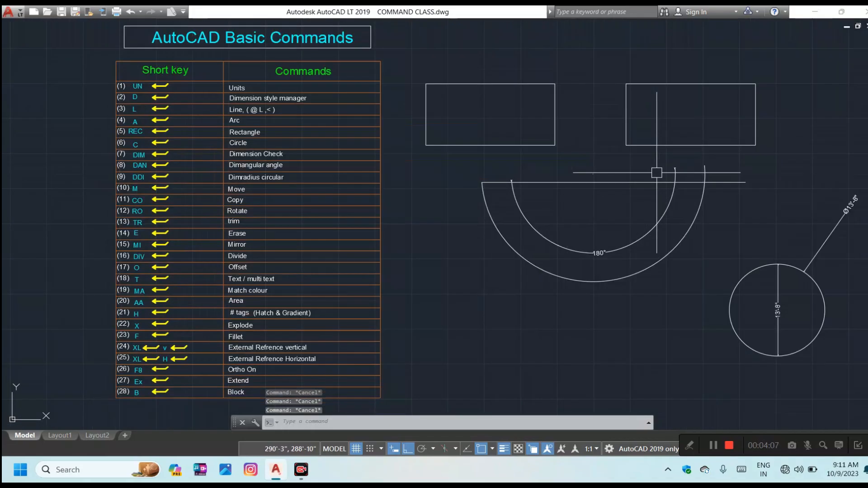
middle_click_drag(635, 176, 620, 176)
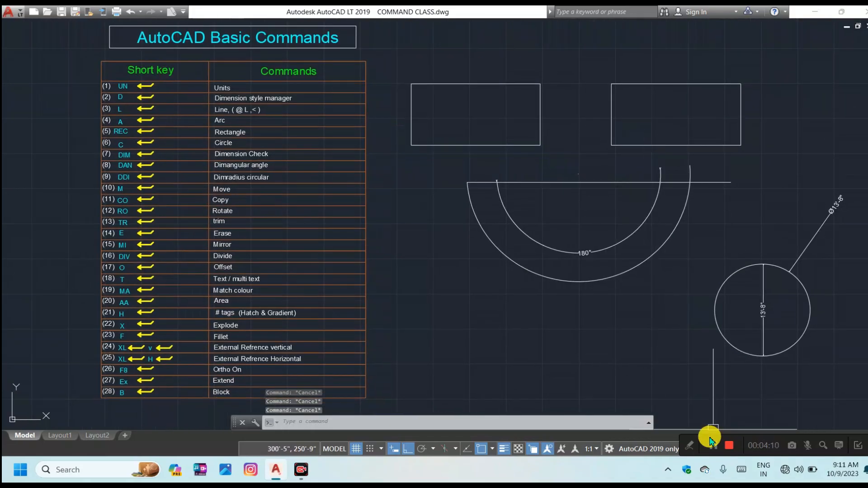
left_click(713, 445)
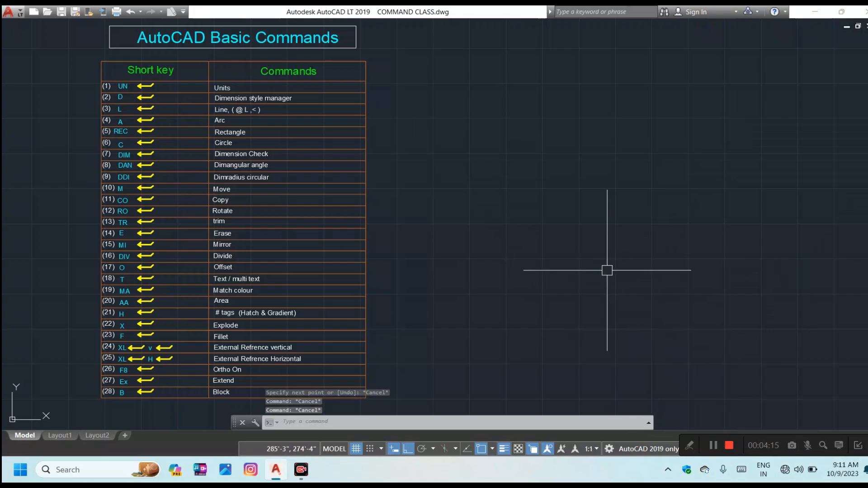
Draw a right triangle from lines: vertical leg downward, horizontal leg about 27'-3" to the right, then the hypotenuse with Ortho off, restoring Ortho at the end
type("l")
key("Return")
left_click(545, 91)
left_click(544, 269)
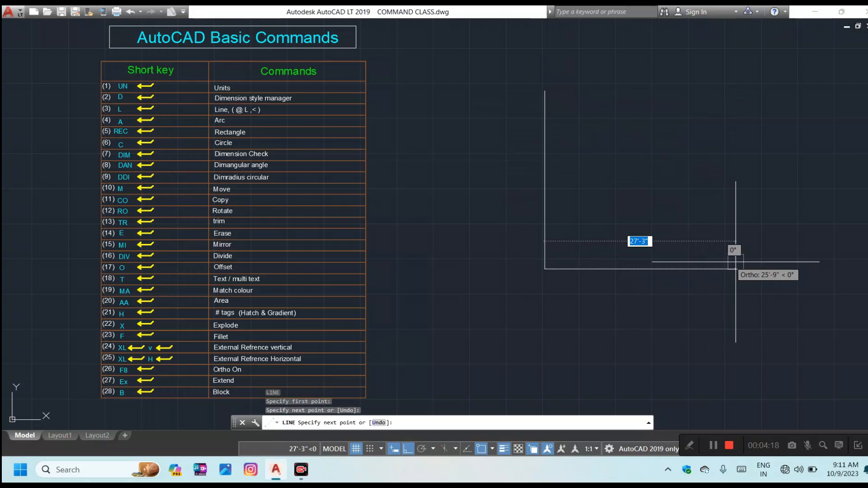
left_click(736, 269)
key("F8")
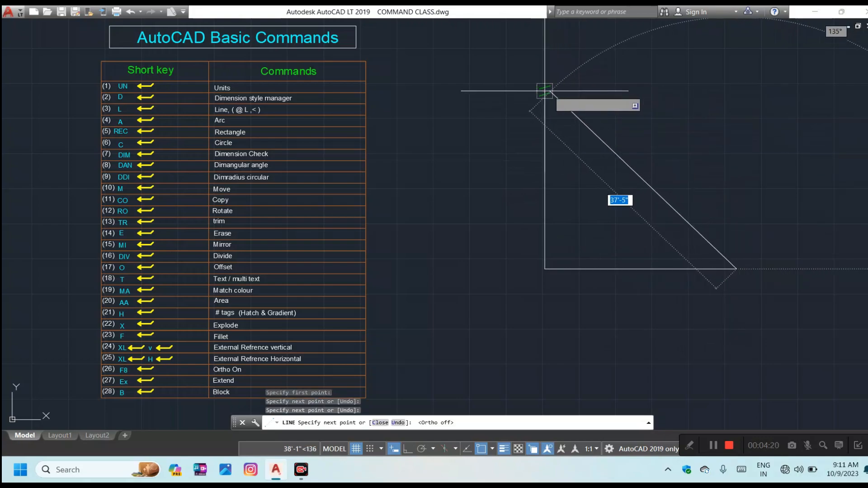
left_click(545, 91)
key("F8")
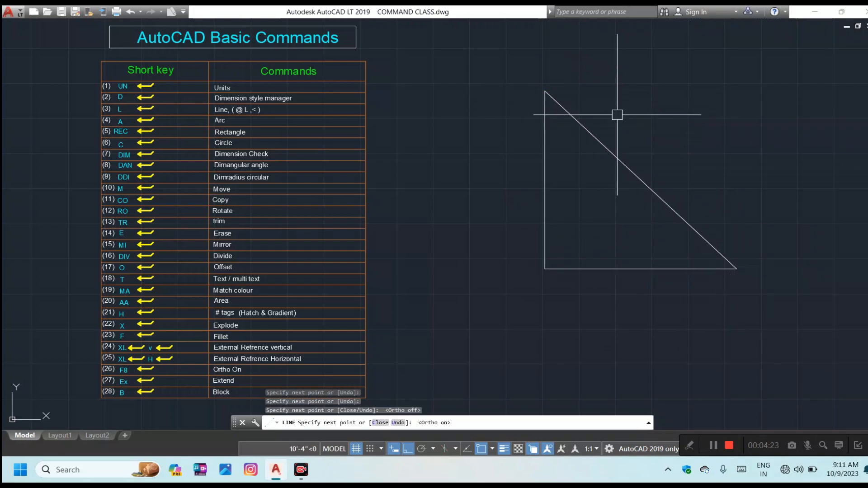
key("Escape")
key("Escape")
key("Escape")
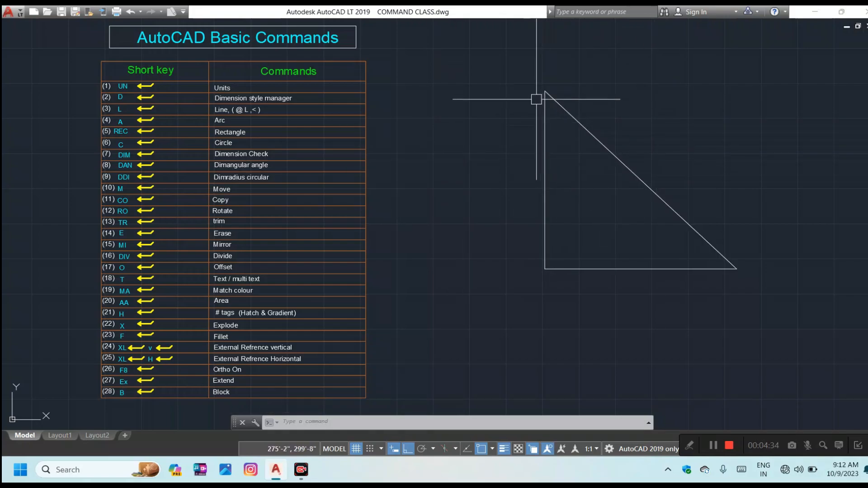
Rotate the right triangle clockwise about its top vertex with Ortho off, so its right-angle corner ends up at the far left
left_click(779, 303)
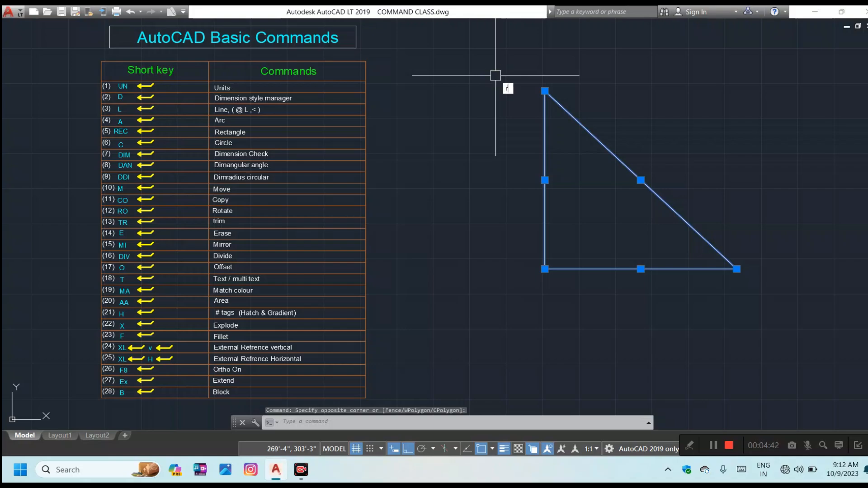
type("ro")
key("Return")
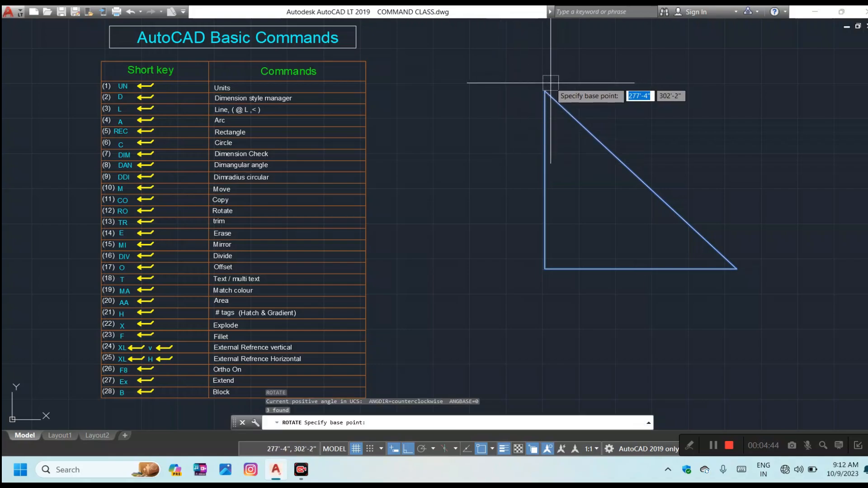
left_click(545, 91)
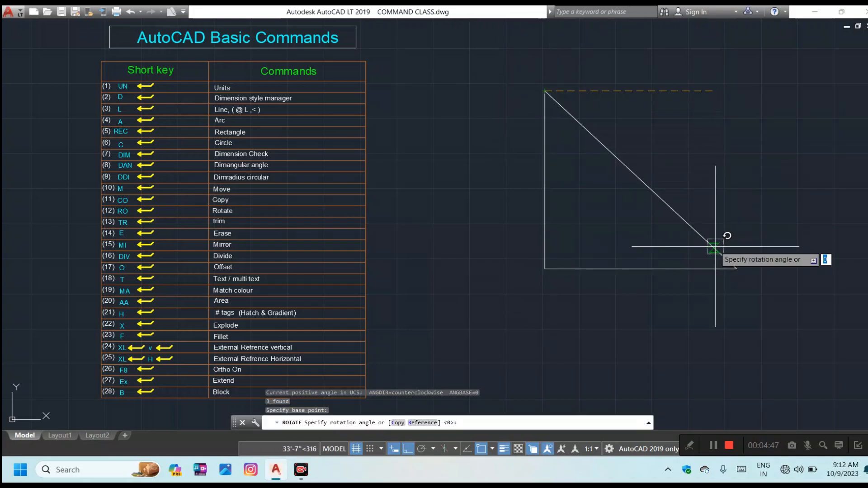
key("F8")
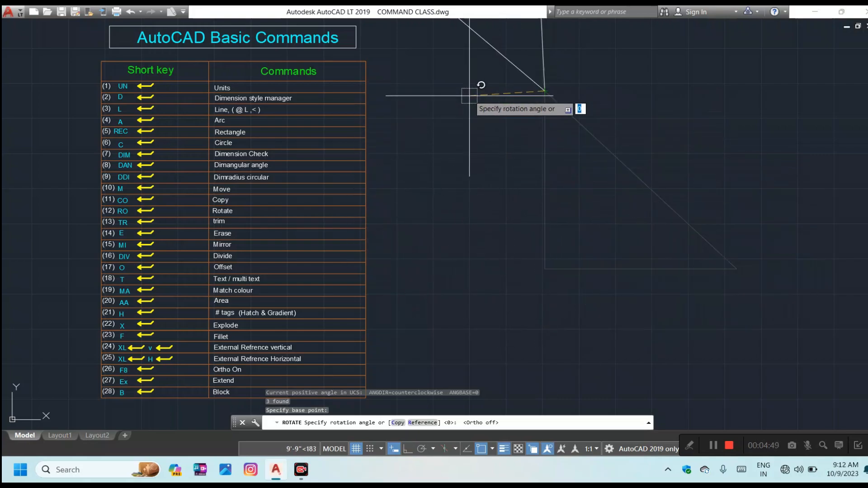
left_click(408, 450)
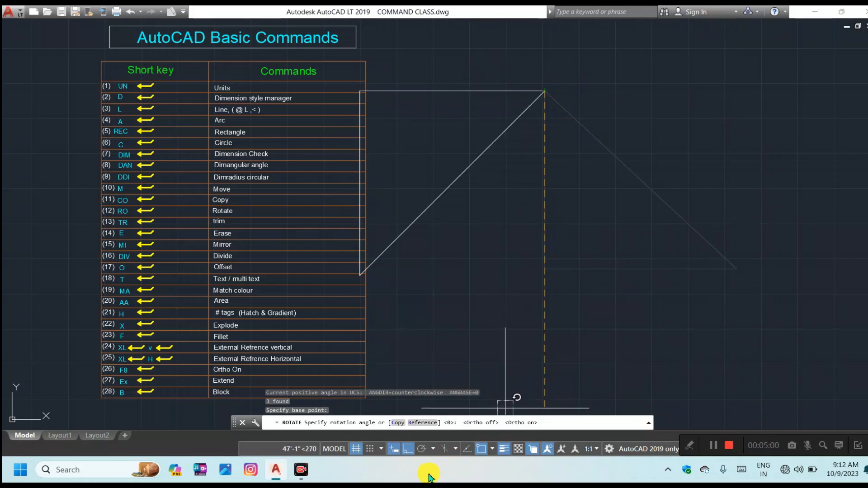
left_click(413, 451)
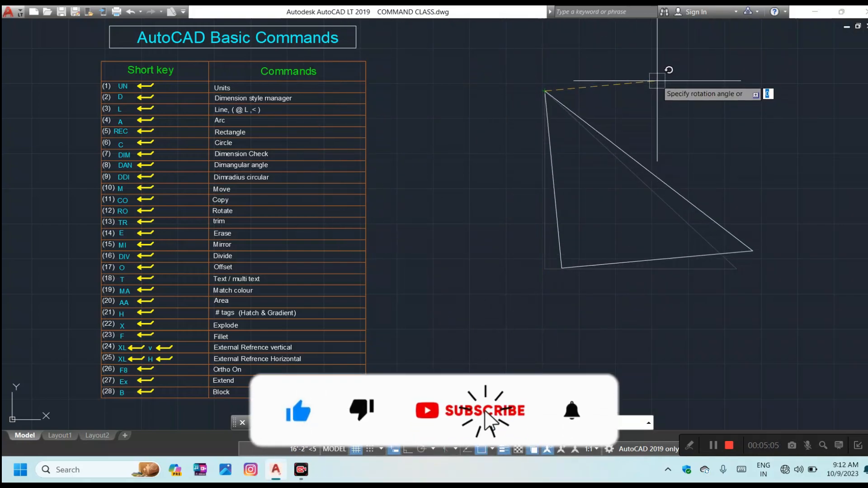
left_click(643, 265)
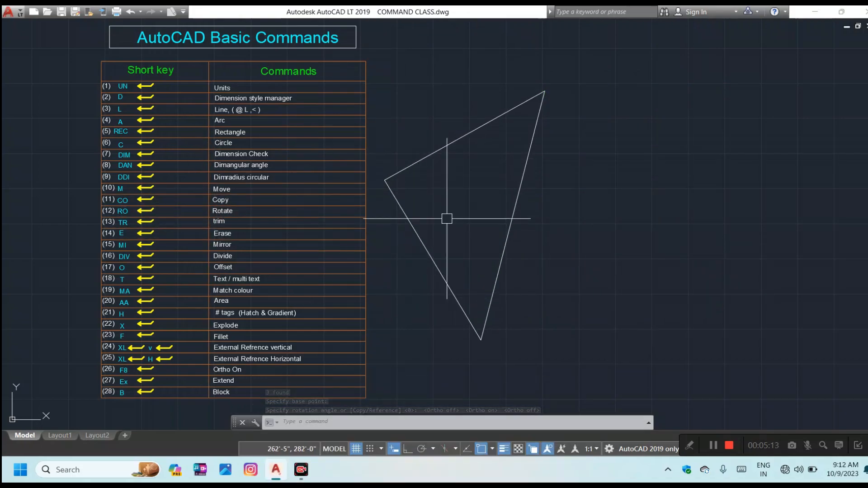
Draw two nearly horizontal lines, one from each of the triangle's left-hand sides, both crossing and extending beyond its right side
key("Return")
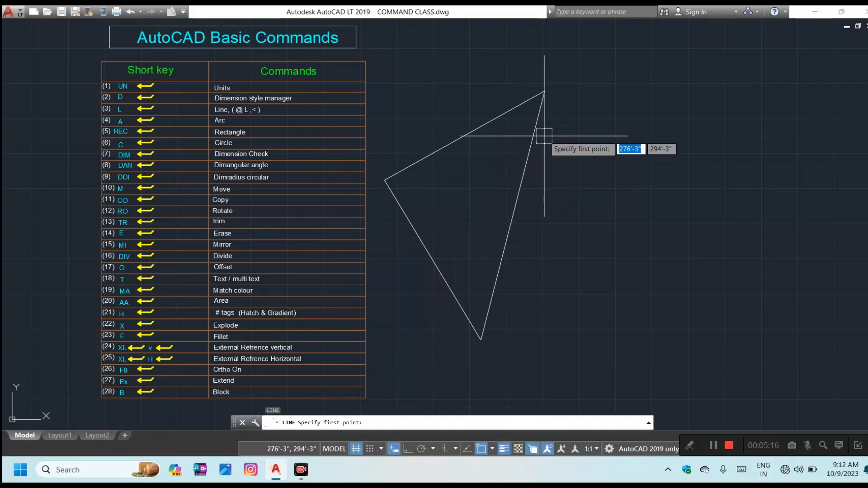
left_click(409, 168)
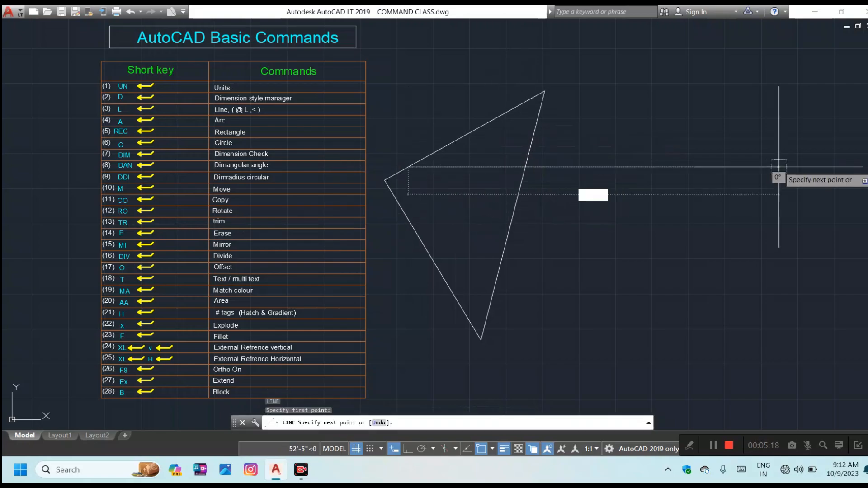
left_click(845, 155)
key("Escape")
key("Return")
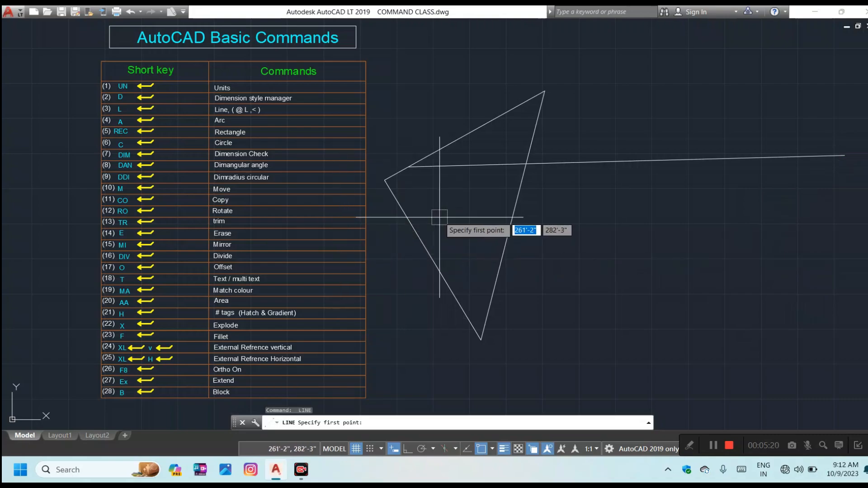
left_click(415, 229)
left_click(652, 210)
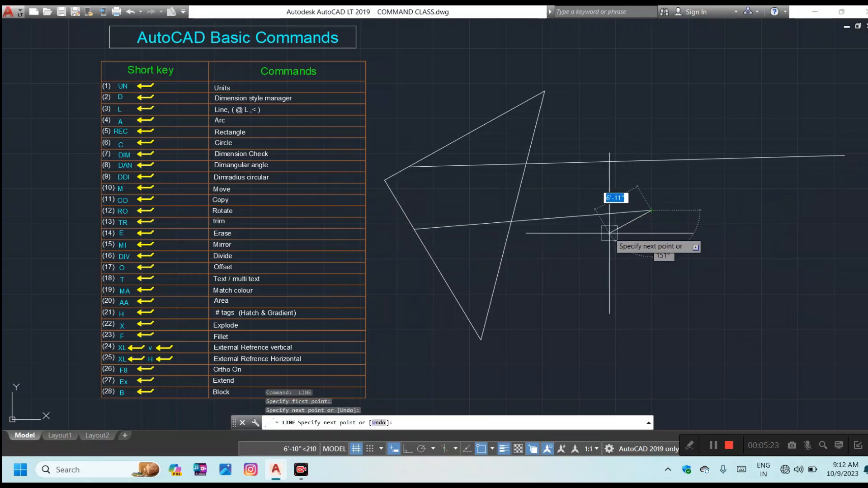
key("Escape")
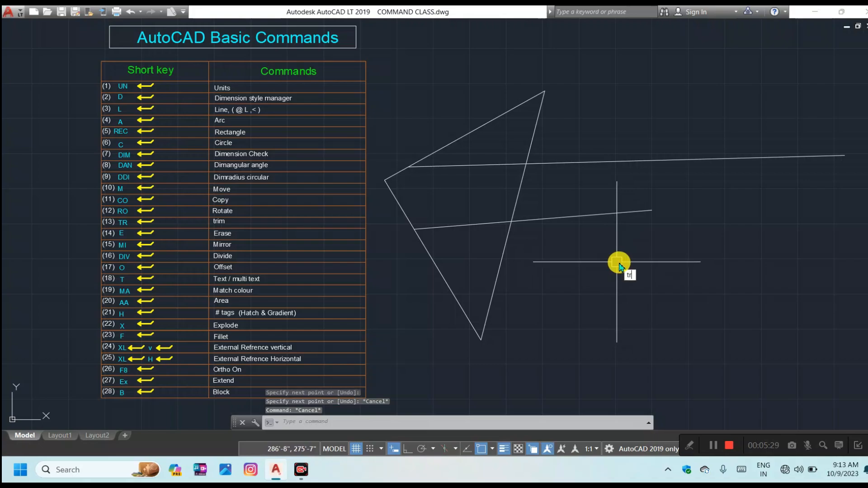
type("tr")
key("Return")
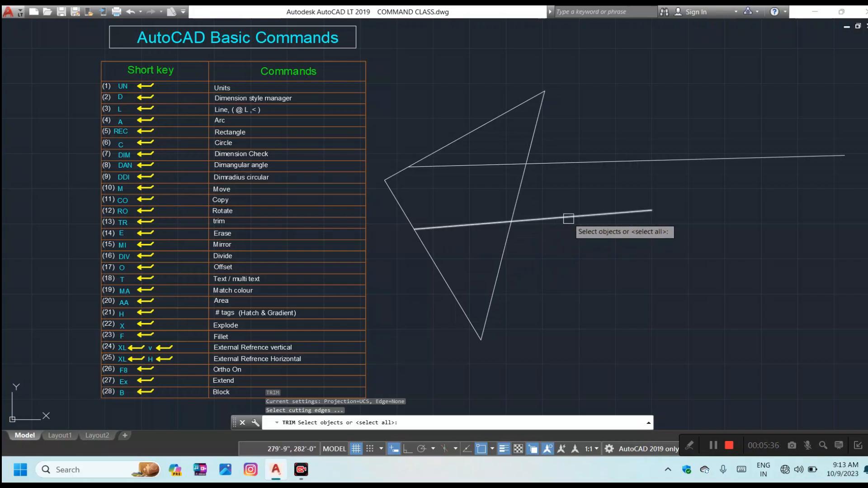
key("Escape")
key("Escape")
key("Escape")
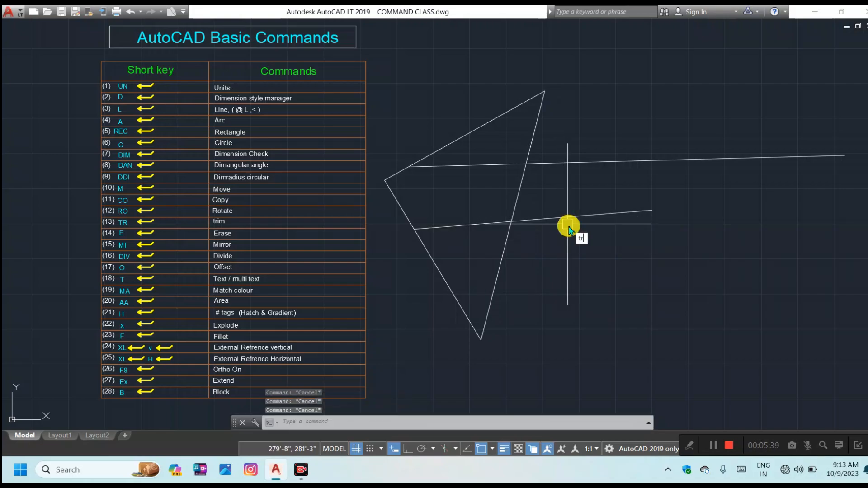
Trim off the portions of both crossing lines that extend beyond the triangle's right side
key("Return")
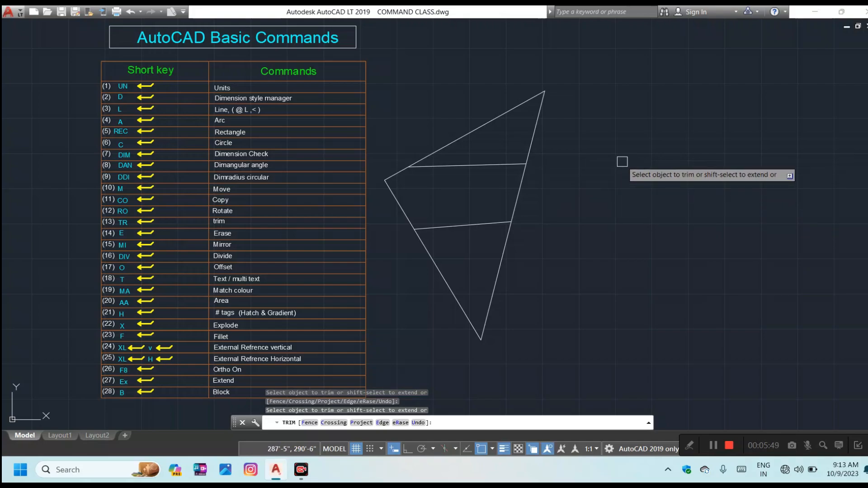
key("Escape")
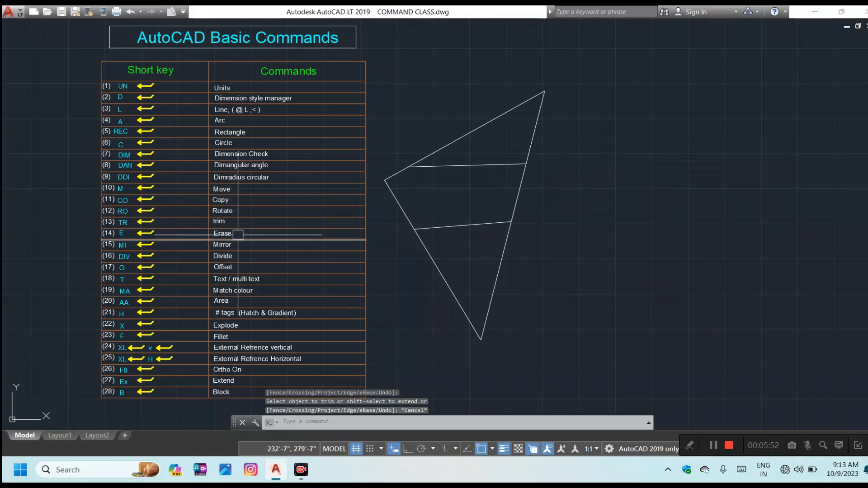
key("Escape")
key("Escape")
Erase the lower and then the upper cross line inside the triangle
left_click(468, 245)
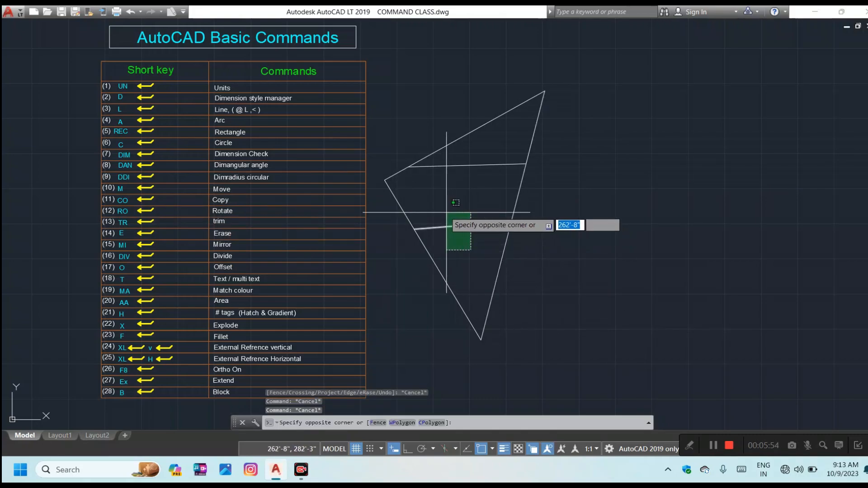
left_click(444, 210)
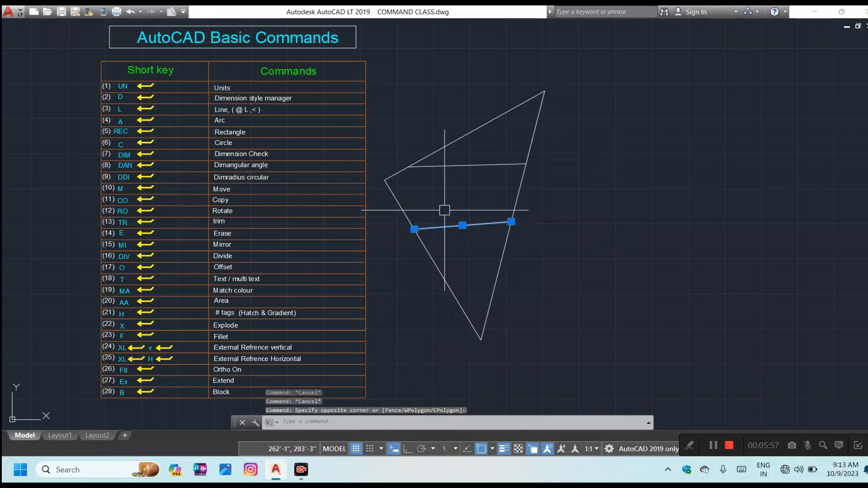
type("e")
key("Return")
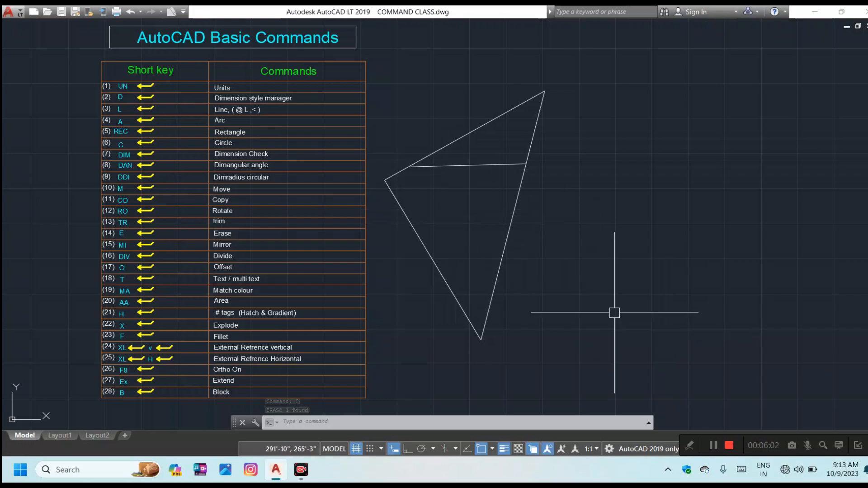
left_click(461, 174)
left_click(453, 157)
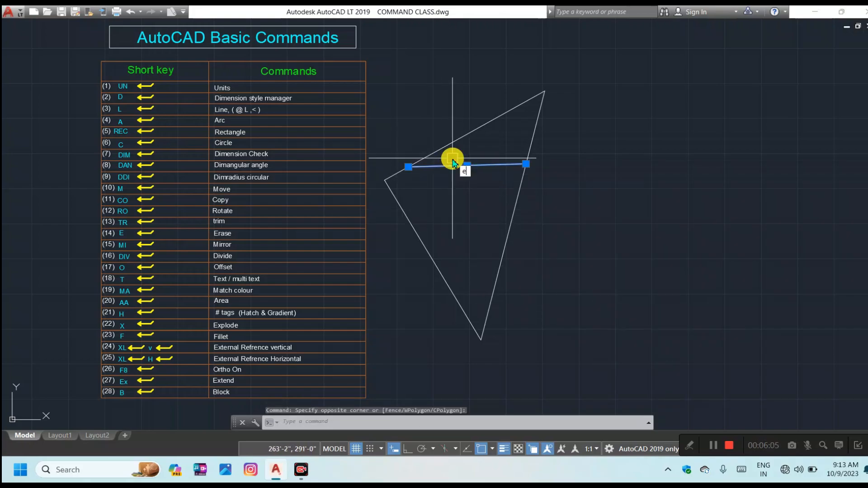
type("e")
key("Return")
Mirror the whole triangle about a vertical axis to its right with Ortho on, keeping the source objects
left_click(688, 367)
left_click(421, 73)
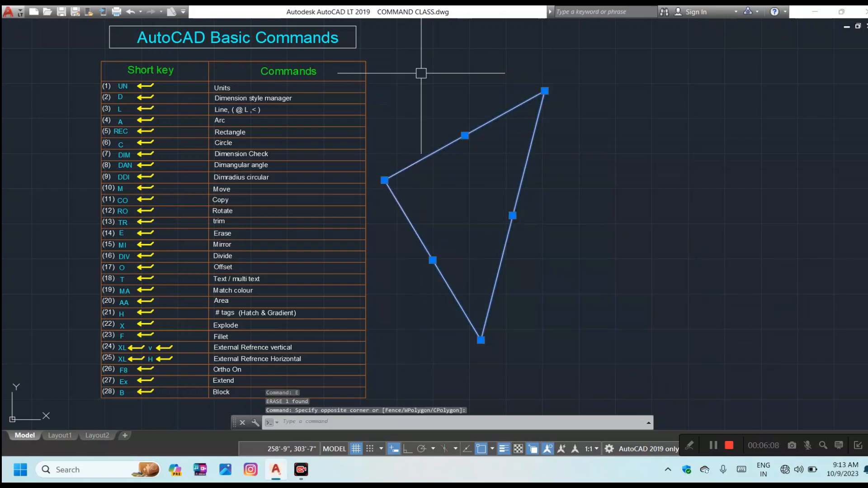
type("mi")
key("Return")
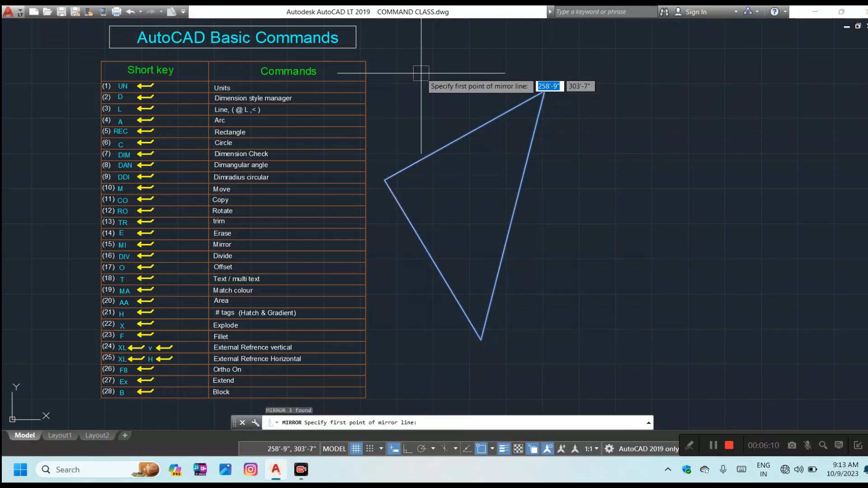
left_click(676, 181)
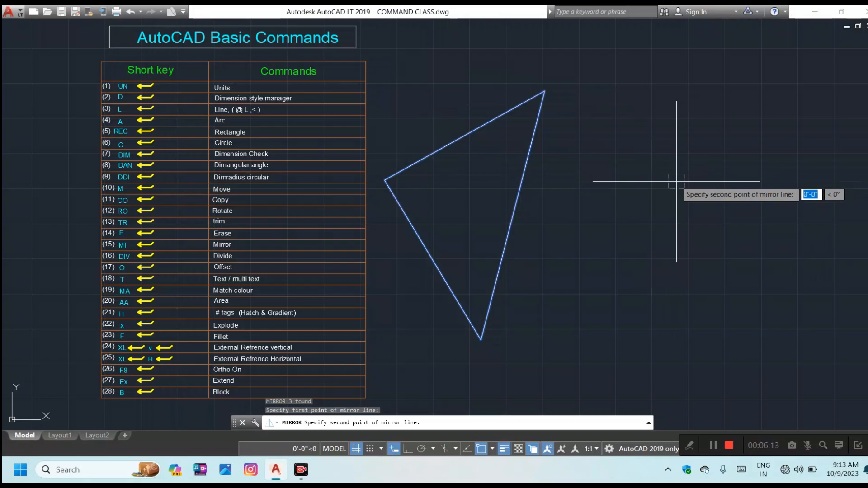
scroll(711, 378, "down", 4)
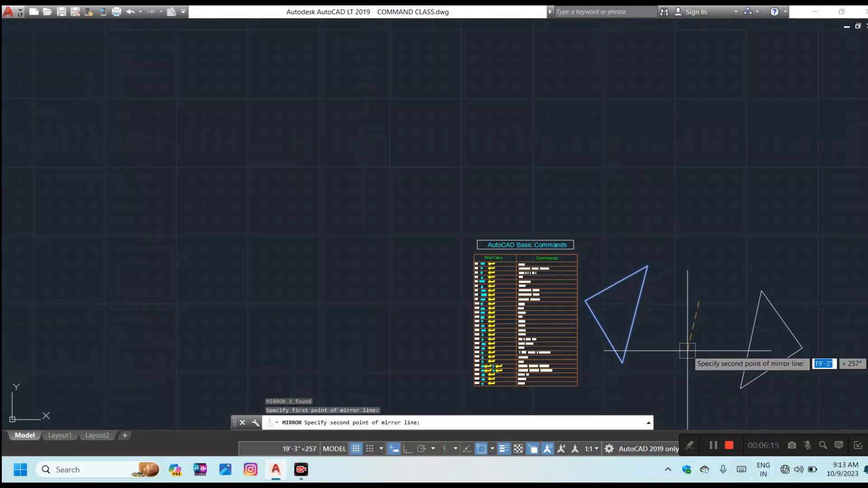
key("F8")
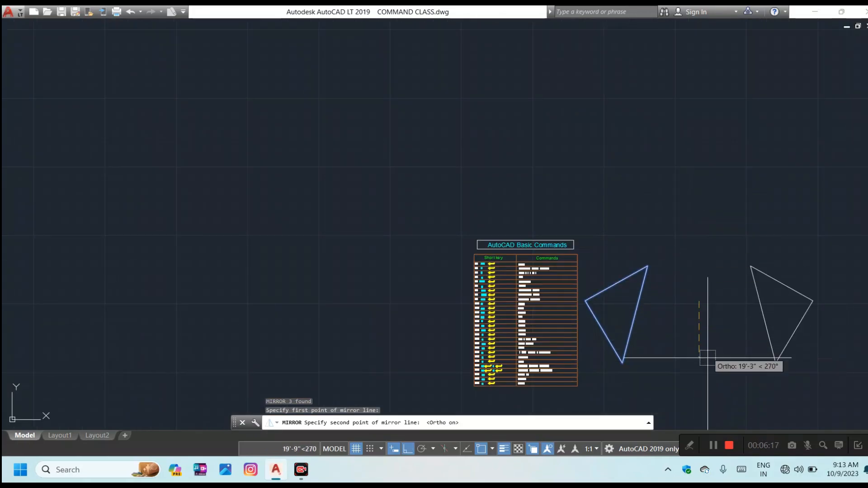
left_click(709, 397)
scroll(661, 335, "up", 2)
middle_click_drag(615, 316, 443, 252)
scroll(446, 258, "down", 2)
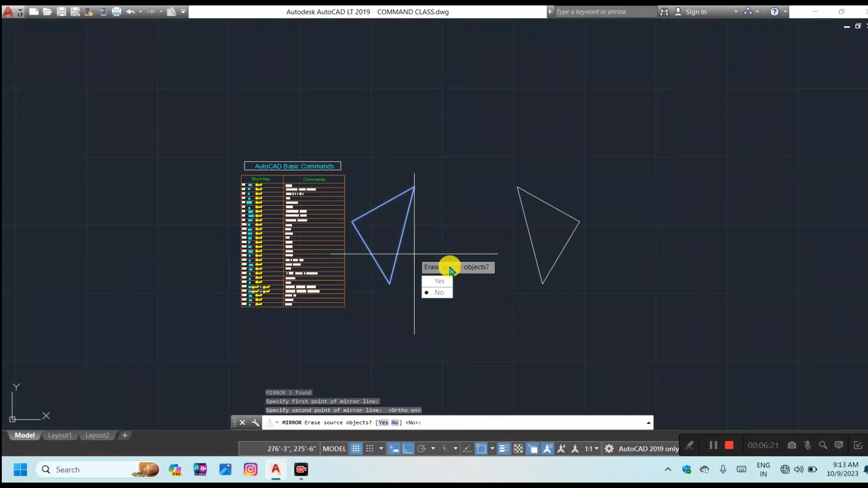
key("Return")
key("Return")
left_click(526, 209)
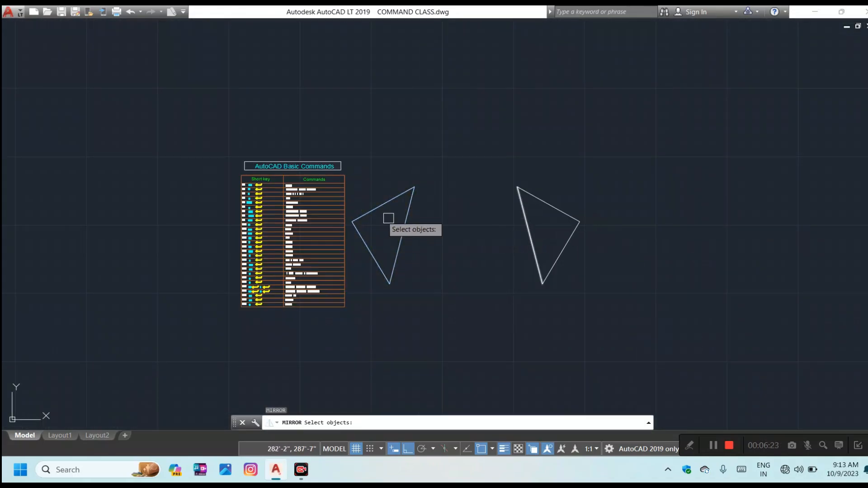
scroll(337, 254, "up", 4)
mouse_move(335, 255)
middle_mouse_down()
mouse_move(367, 283)
mouse_move(332, 300)
middle_mouse_up()
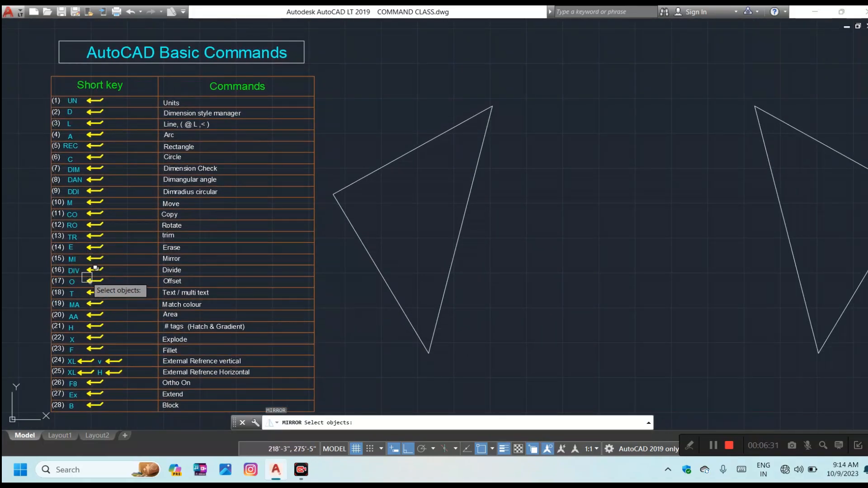
key("Escape")
key("Escape")
key("Escape")
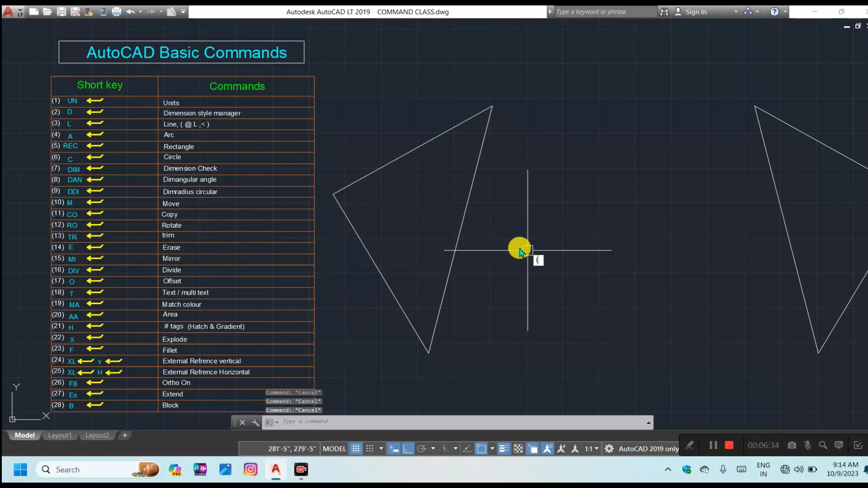
key("Return")
left_click(519, 248)
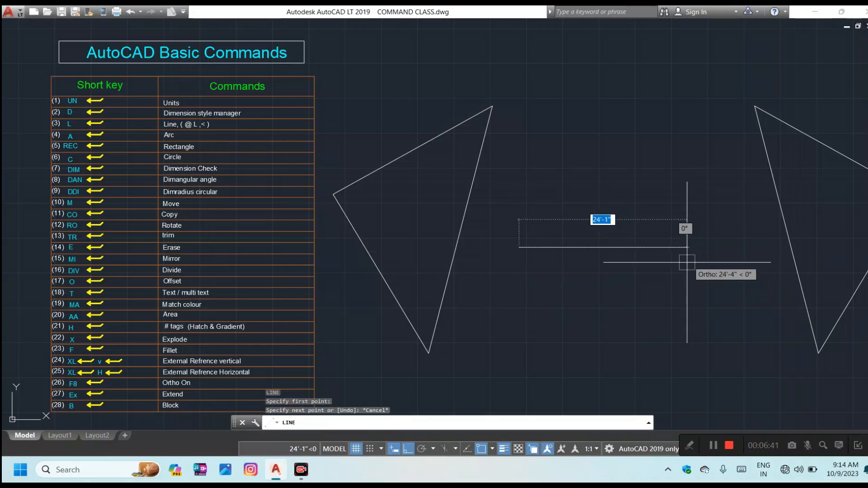
key("Escape")
key("Escape")
key("Escape")
Draw a single 10' horizontal line to the right in the gap between the two triangles
key("Return")
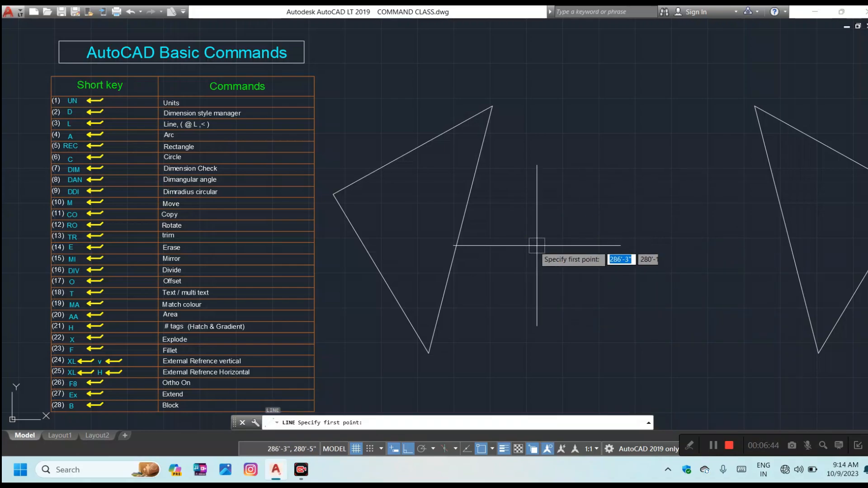
left_click(535, 247)
type("1")
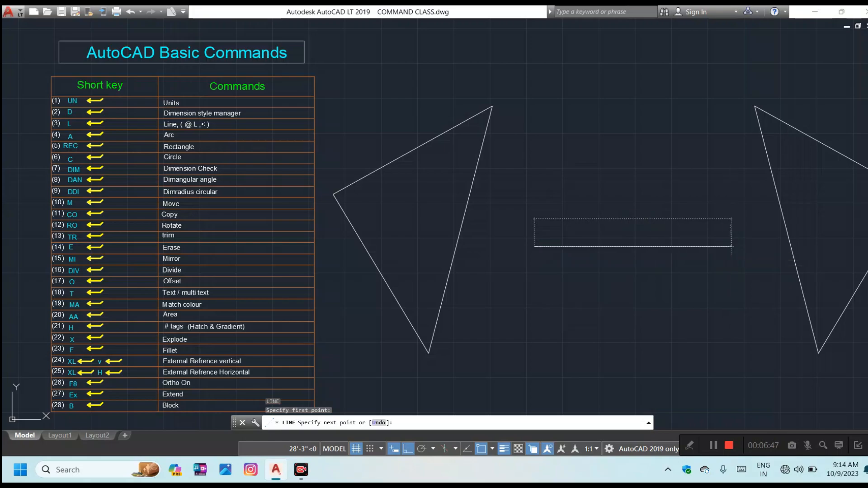
type("0")
key("Return")
key("Escape")
key("Escape")
key("Escape")
key("Escape")
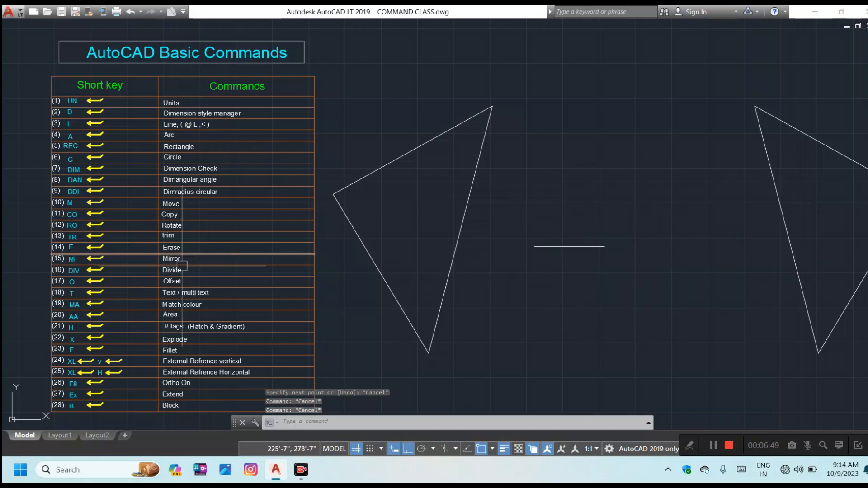
Divide the 10' horizontal line between the two triangles into three equal parts
left_click(649, 293)
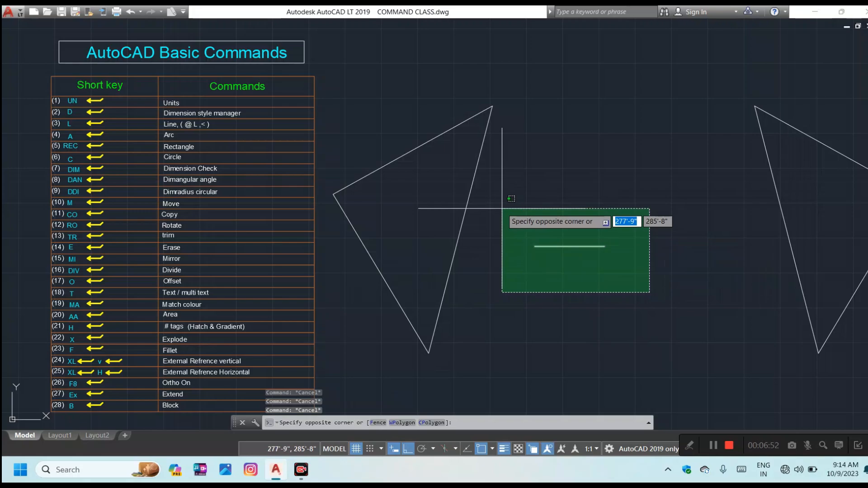
left_click(502, 209)
type("DIV")
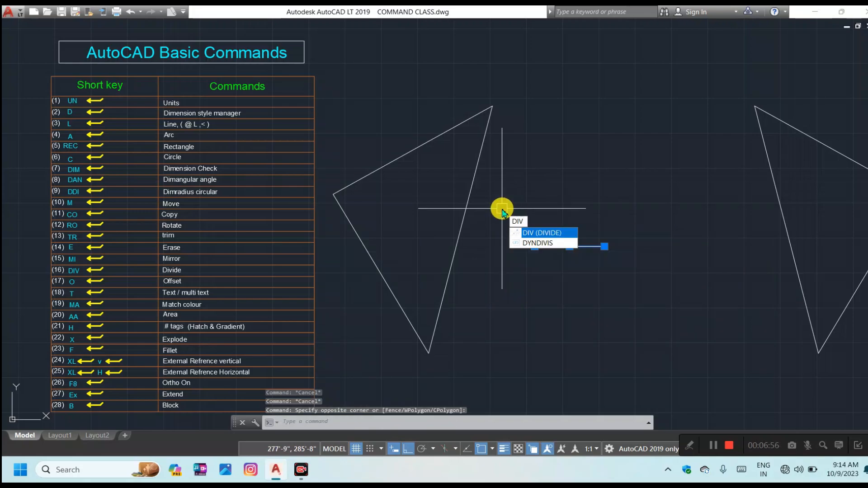
key("Return")
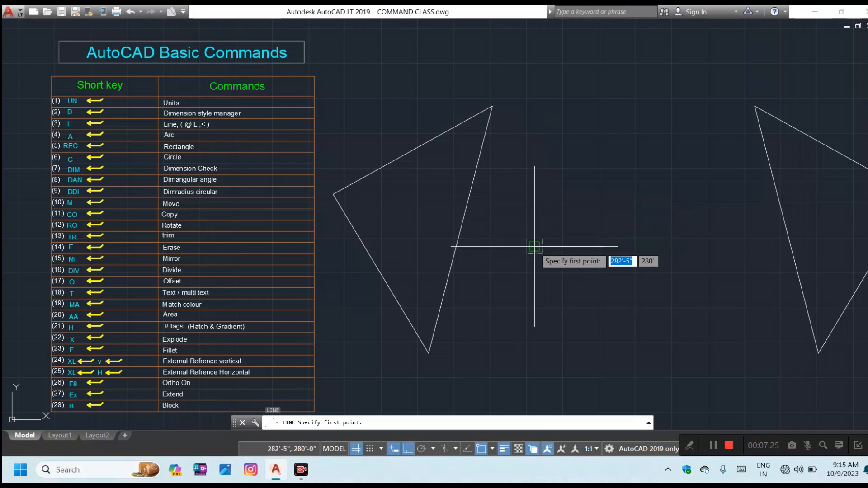
Draw vertical lines downward from the divided line's left end and from its first division point
left_click(535, 247)
key("Escape")
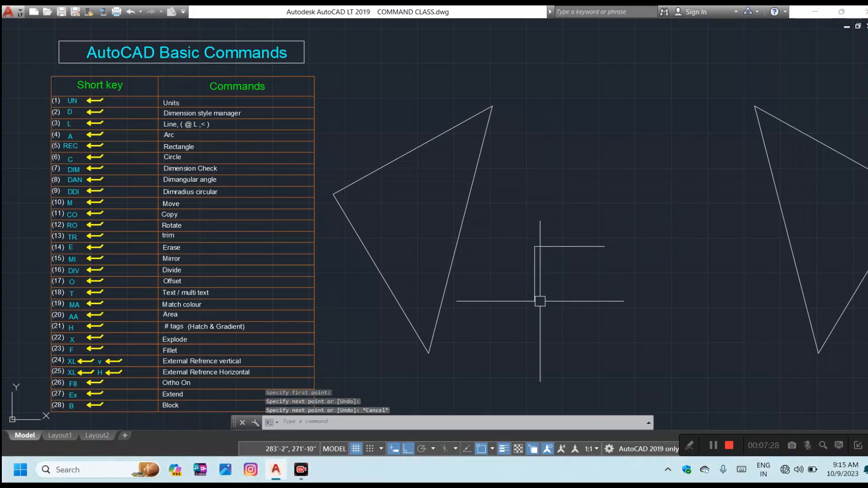
key("Return")
scroll(563, 238, "up", 2)
left_click(555, 252)
left_click(556, 313)
key("Escape")
Draw vertical lines downward from the second division point, about 4'-10" long, and from the divided line's right end
key("Return")
left_click(593, 252)
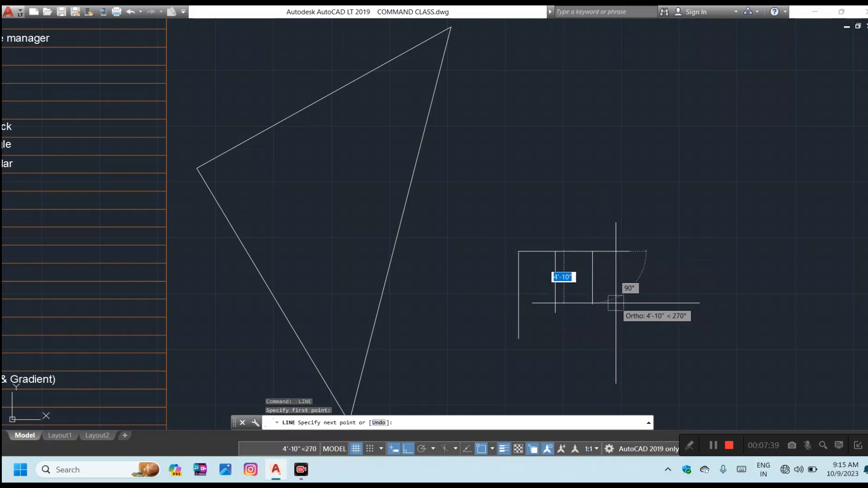
left_click(616, 303)
key("Escape")
key("Return")
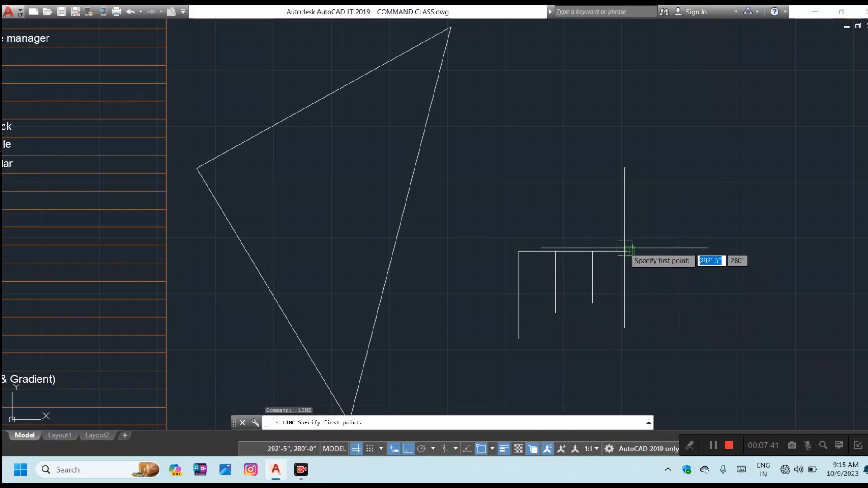
left_click(630, 252)
left_click(632, 315)
key("Escape")
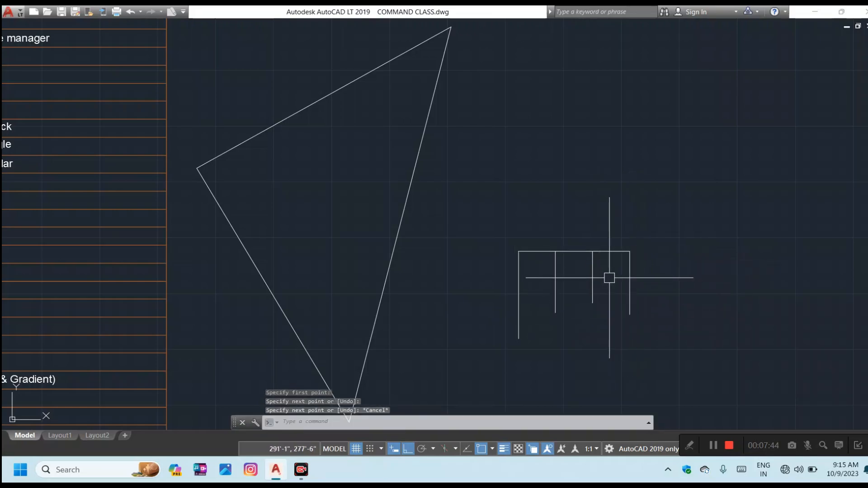
Dimension the first segment of the divided line, placing the dimension just above it
scroll(389, 216, "down", 2)
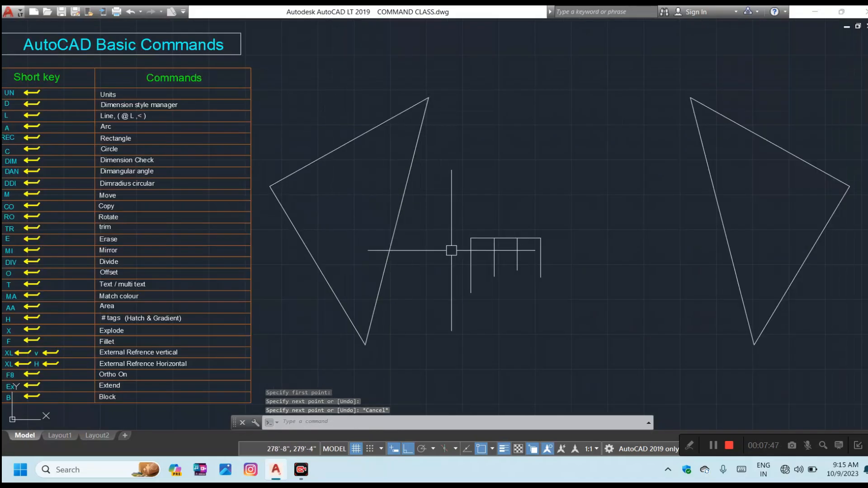
key("Escape")
key("Escape")
key("Escape")
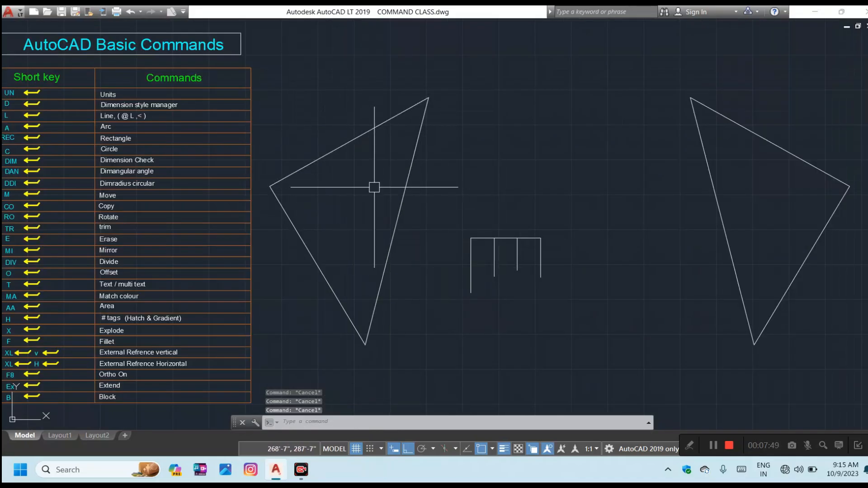
type("dim")
key("Return")
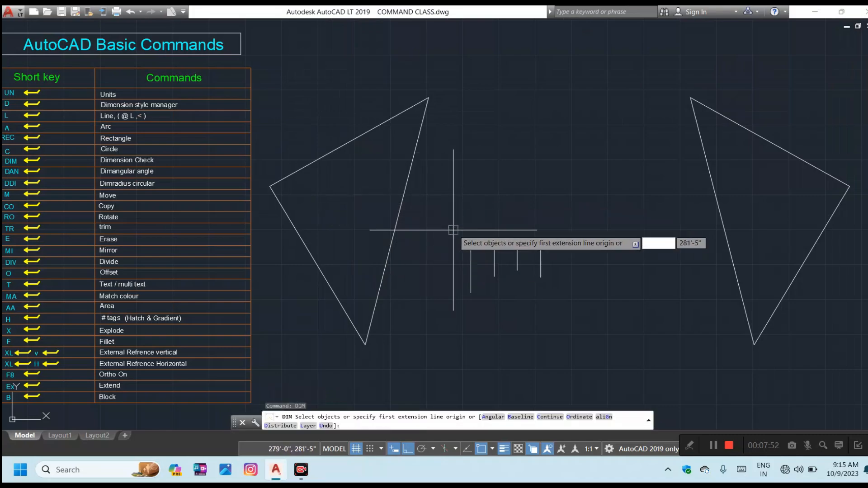
key("Return")
left_click(471, 240)
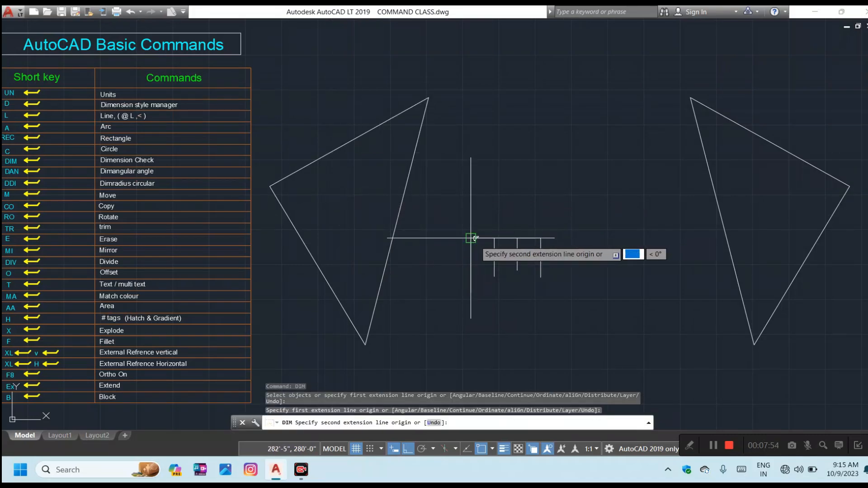
left_click(494, 238)
left_click(493, 228)
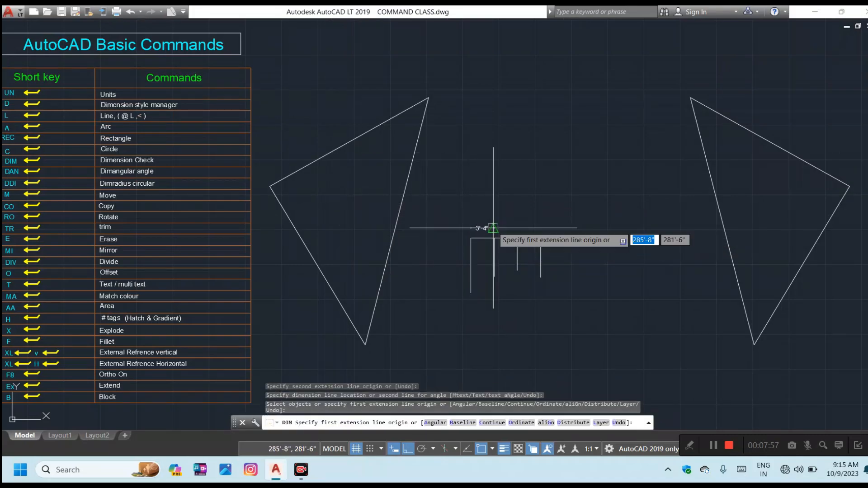
scroll(493, 226, "up", 4)
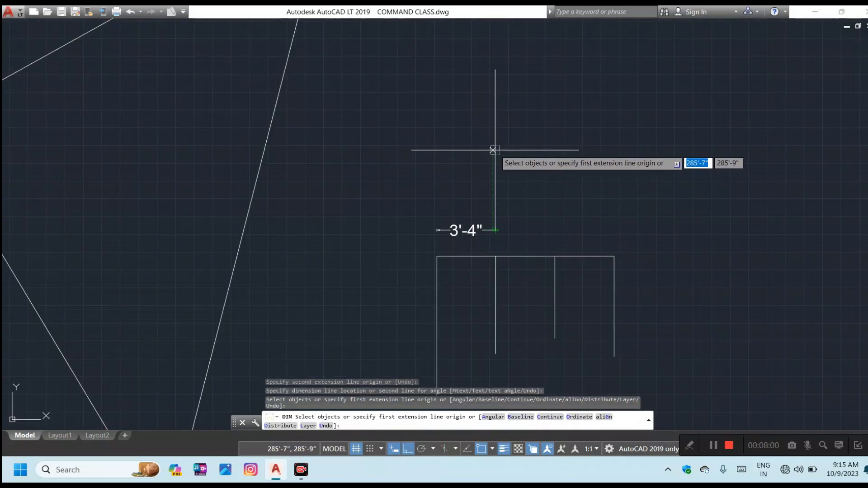
Dimension the middle segment of the divided line, aligned with the first segment's dimension
key("Return")
key("Return")
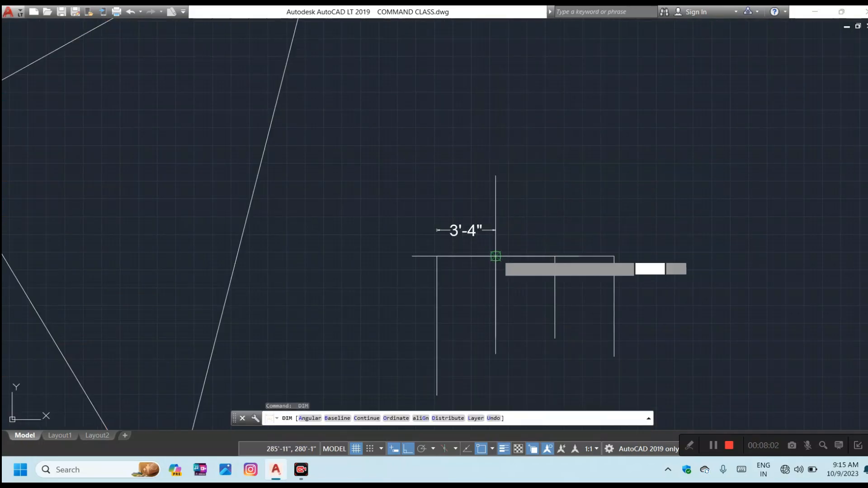
left_click(496, 256)
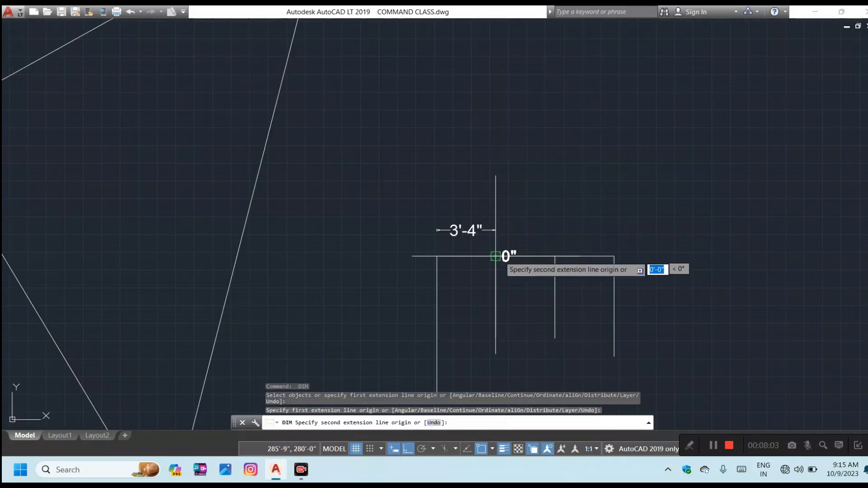
left_click(555, 257)
left_click(542, 230)
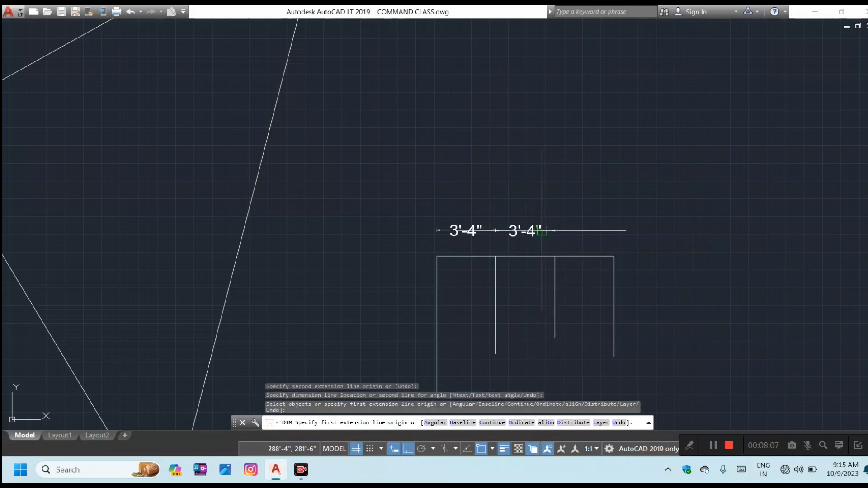
Dimension the last segment of the divided line, in line with the other two dimensions
key("Return")
key("Return")
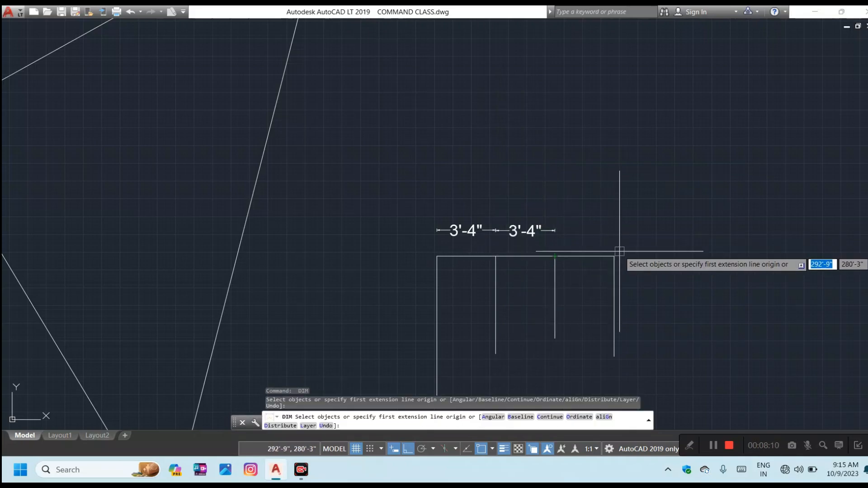
left_click(604, 248)
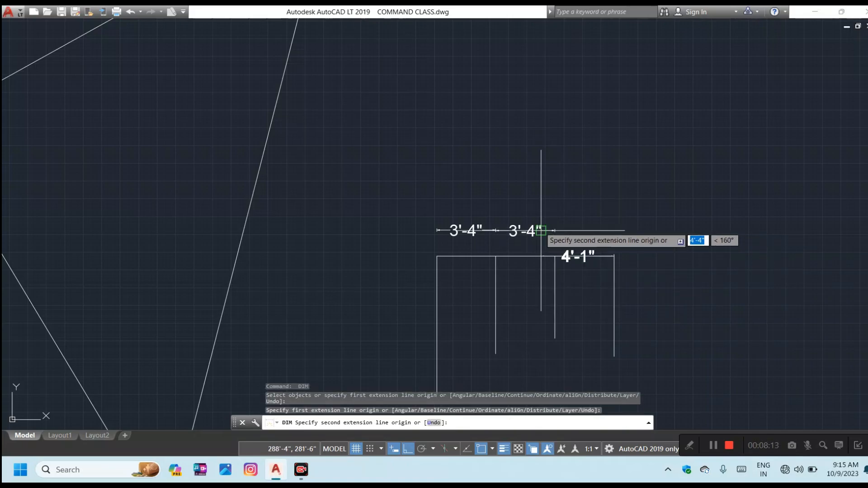
left_click(553, 257)
left_click(548, 230)
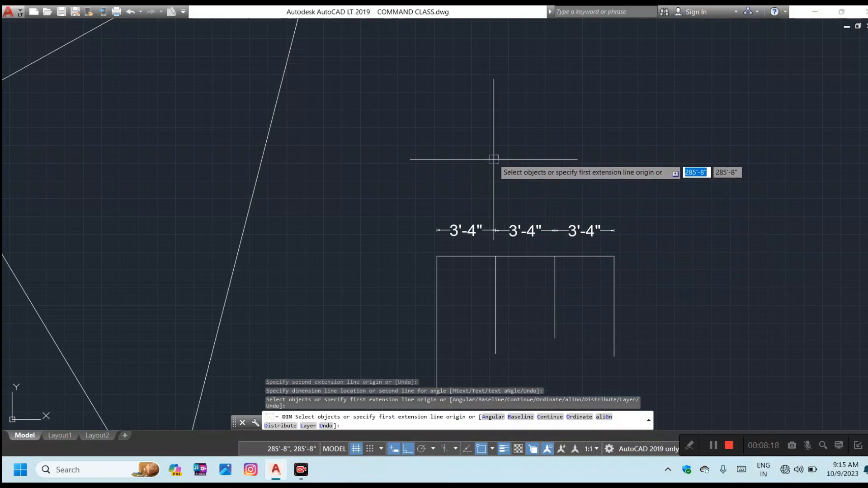
scroll(494, 159, "down", 4)
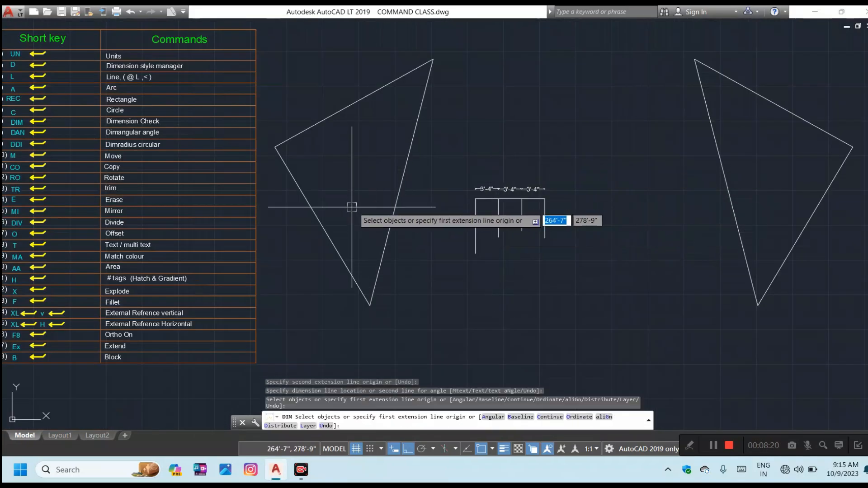
middle_click_drag(352, 207, 423, 235)
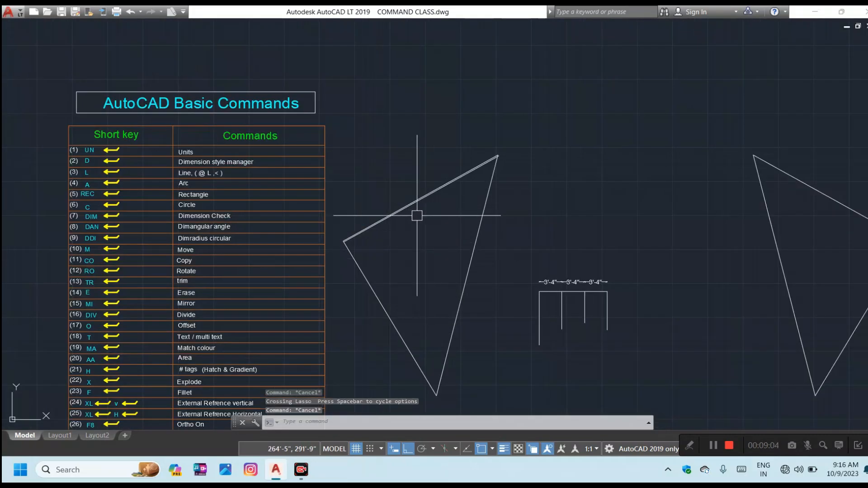
Offset the left triangle's right side outward by 2', and offset the resulting line outward by the same distance
key("Escape")
key("Escape")
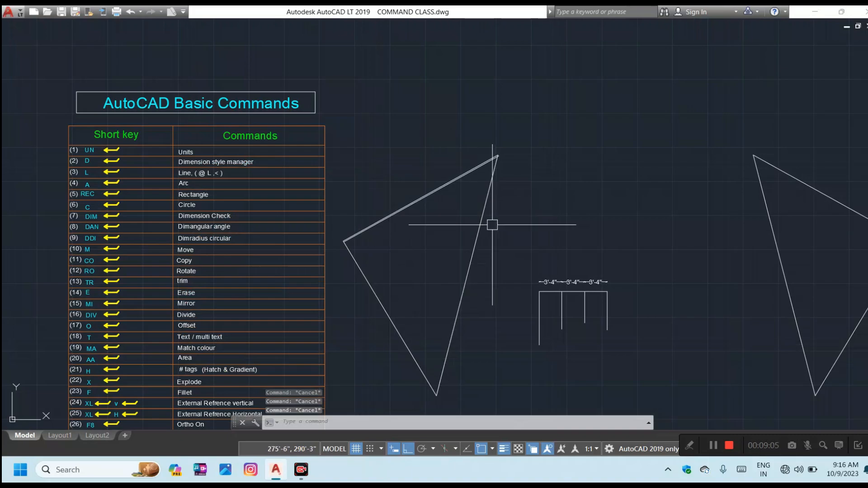
mouse_move(448, 218)
middle_mouse_down()
mouse_move(407, 167)
mouse_move(414, 157)
middle_mouse_up()
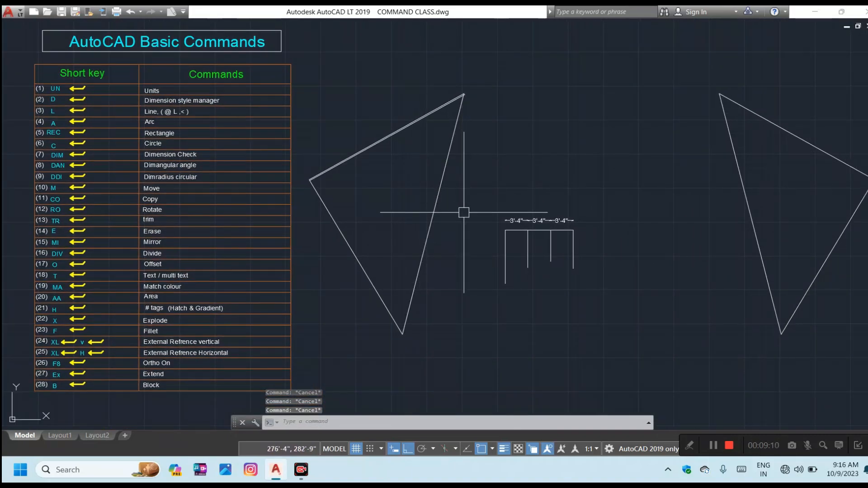
key("Return")
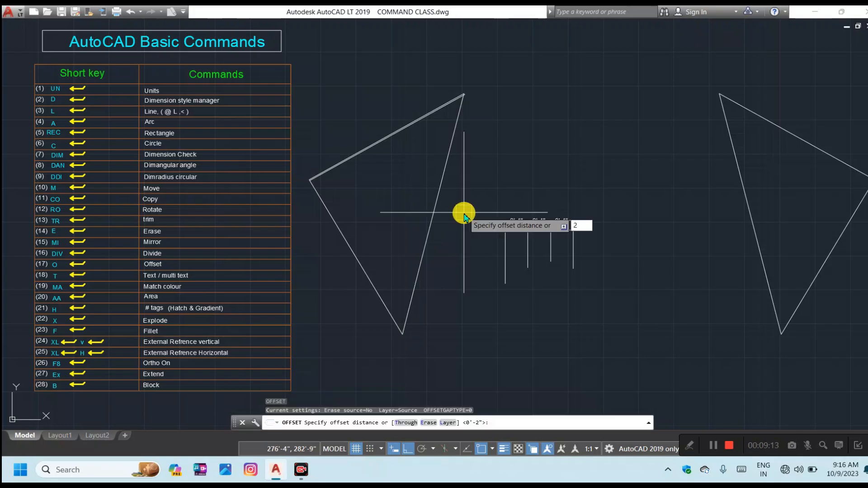
key("Return")
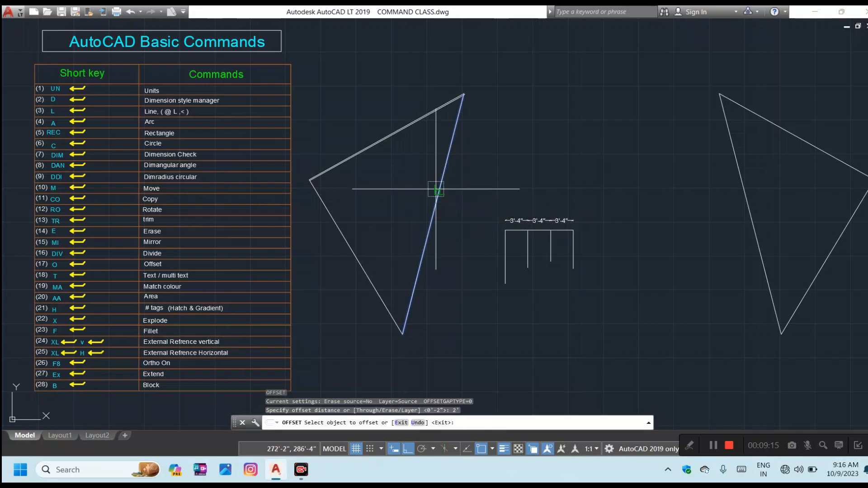
left_click(439, 193)
left_click(488, 213)
left_click(459, 168)
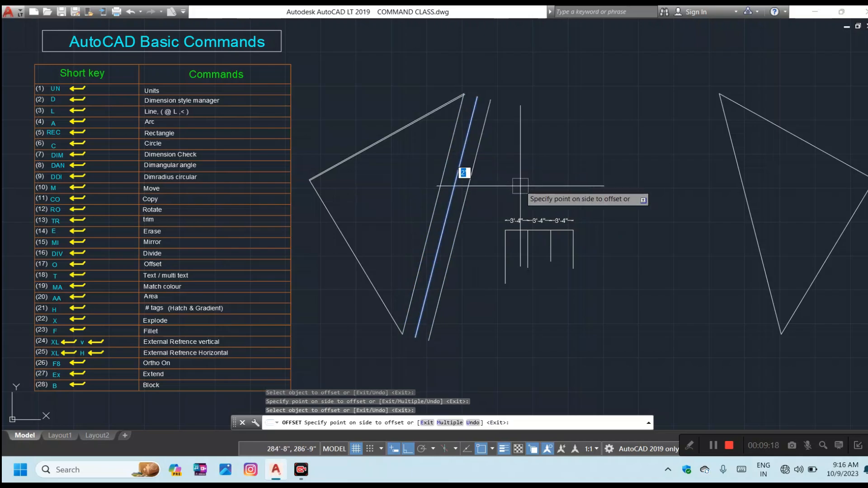
left_click(516, 184)
Add two more parallel lines by offsetting each outermost line 2' further away from the left triangle
left_click(479, 150)
left_click(562, 161)
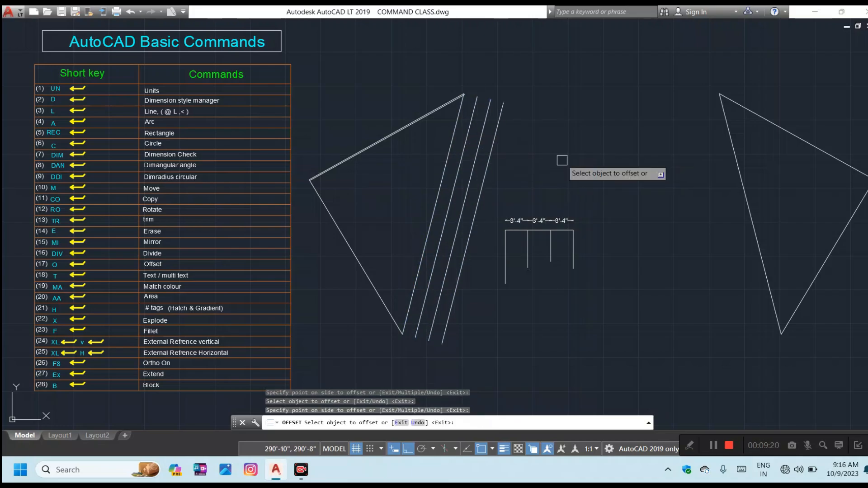
left_click(493, 147)
left_click(499, 149)
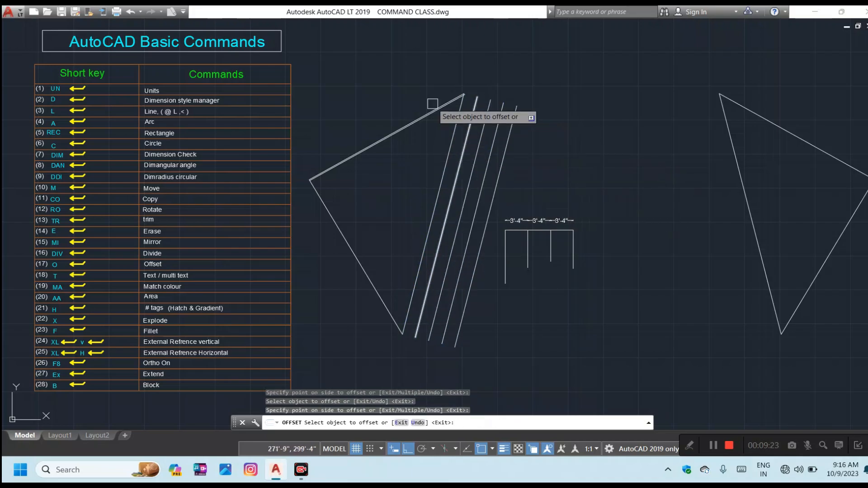
key("Escape")
key("Escape")
key("Escape")
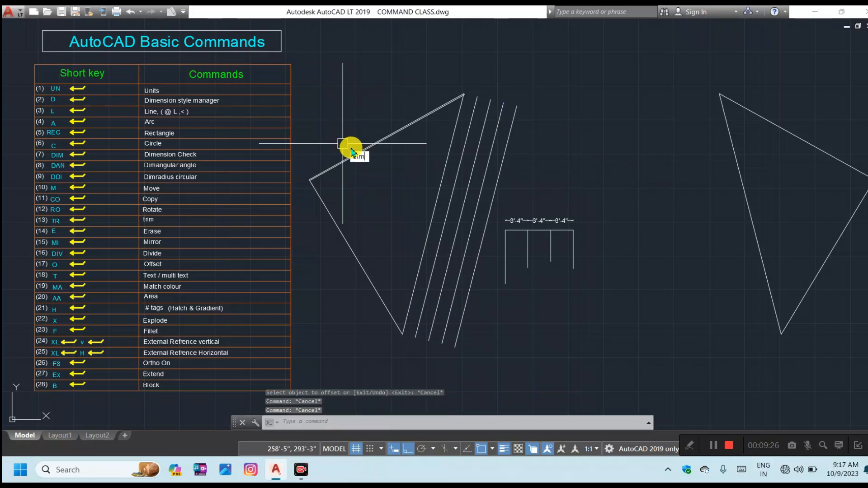
Check the spacing between the first two offset lines by previewing a dimension across their upper ends without placing it
type("DIM")
key("Return")
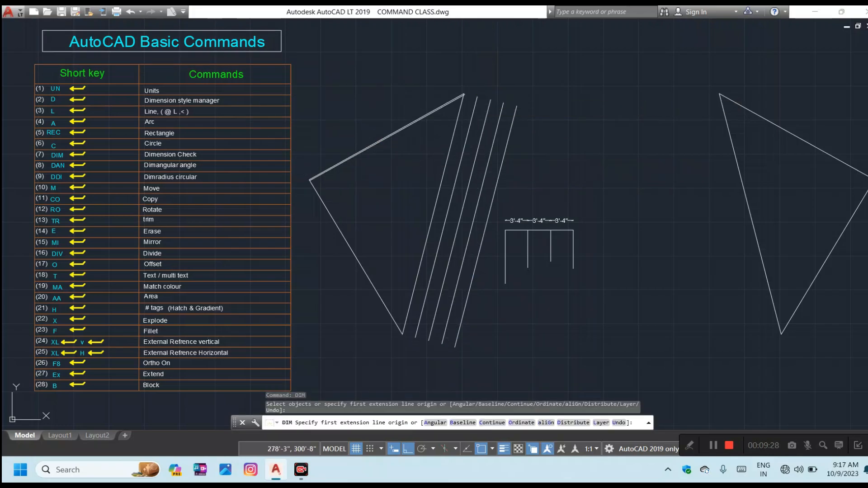
left_click(477, 97)
left_click(491, 100)
scroll(491, 100, "up", 2)
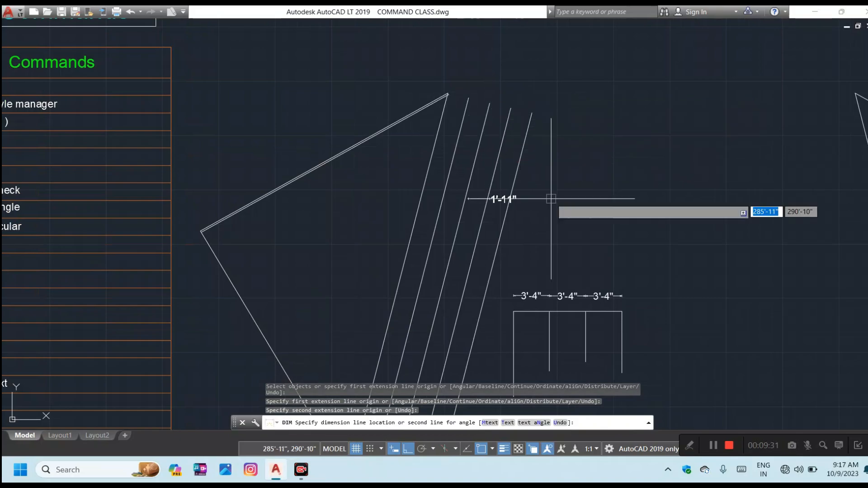
key("Escape")
key("Escape")
key("Escape")
scroll(470, 160, "down", 2)
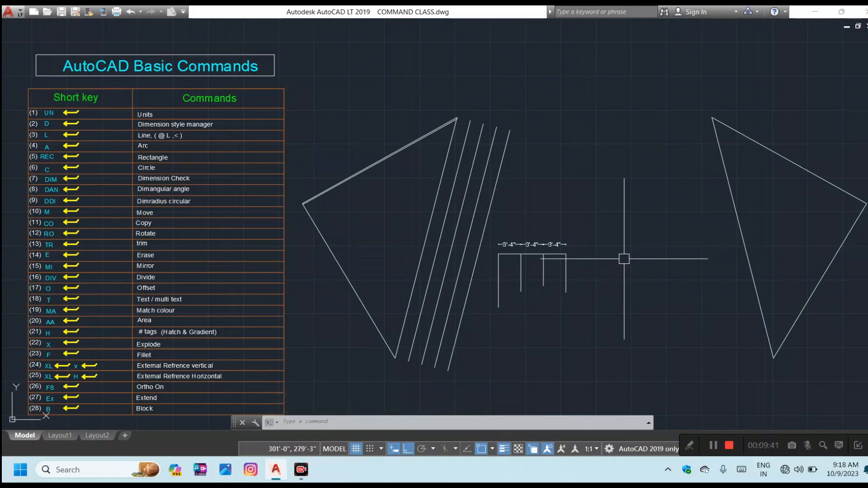
Try to create a small multiline text box inside the left triangle
key("Escape")
key("Escape")
key("Escape")
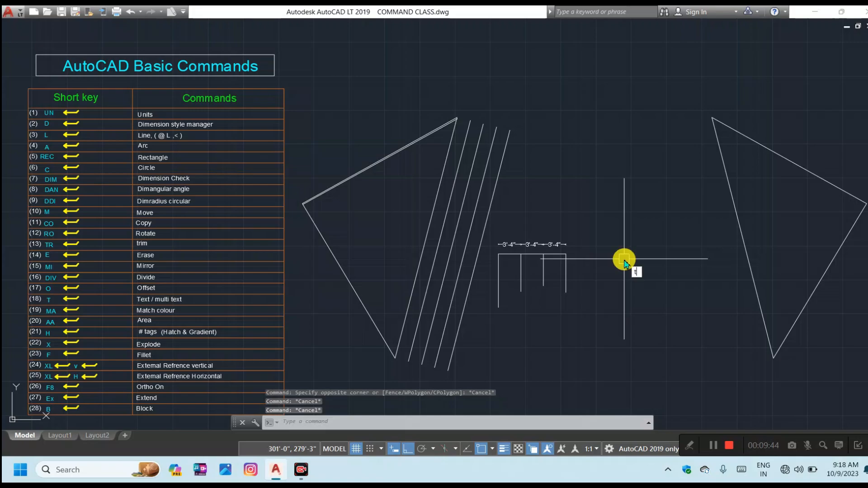
type("t")
key("Return")
left_click(373, 197)
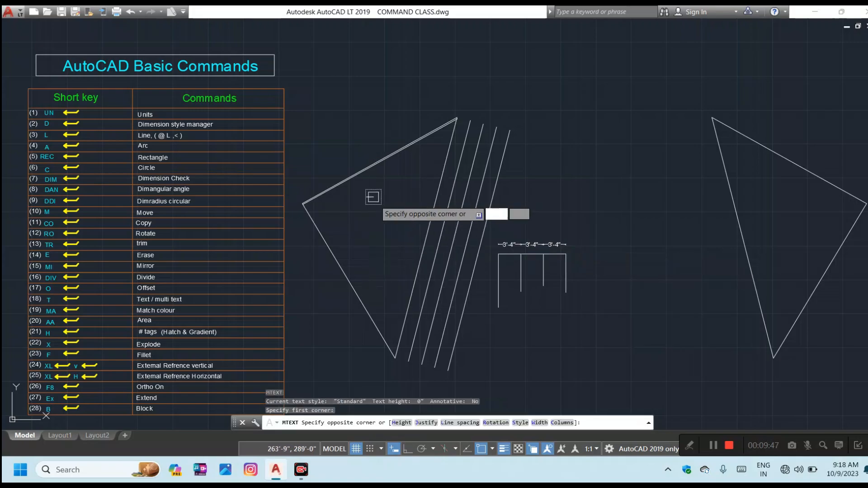
left_click(405, 223)
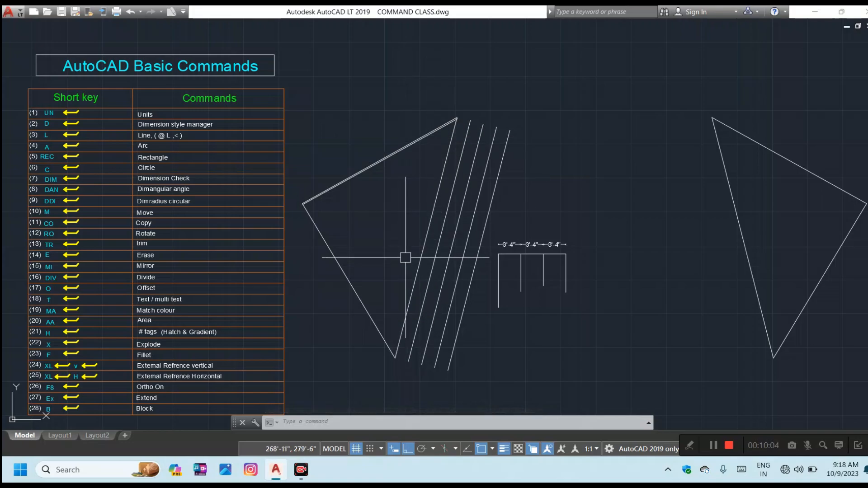
Set the text height of the tiny "bed room" multiline text inside the left triangle to 20"
left_click(408, 261)
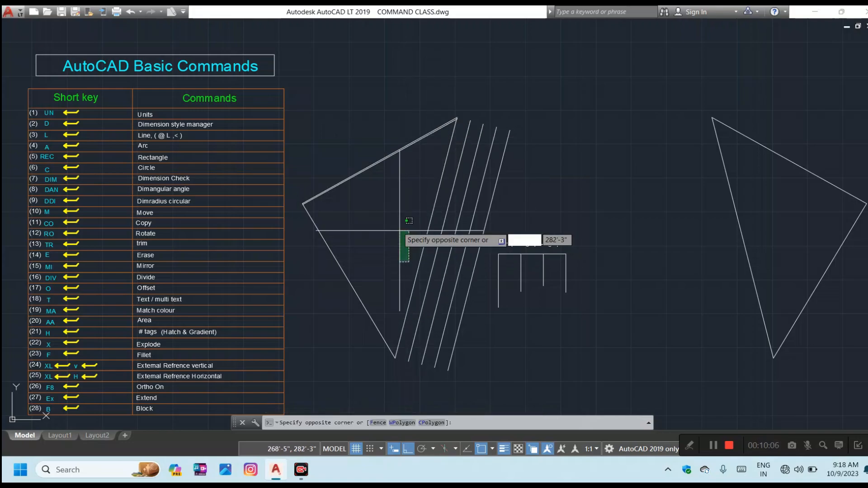
left_click(344, 186)
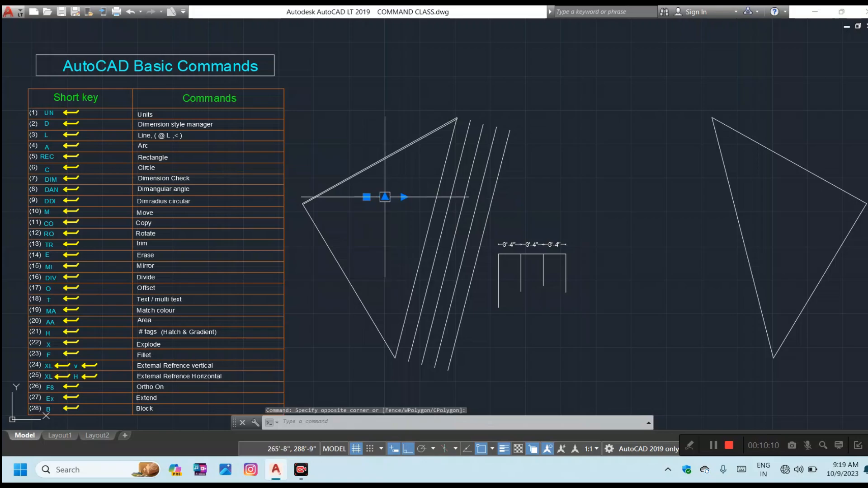
right_click(386, 198)
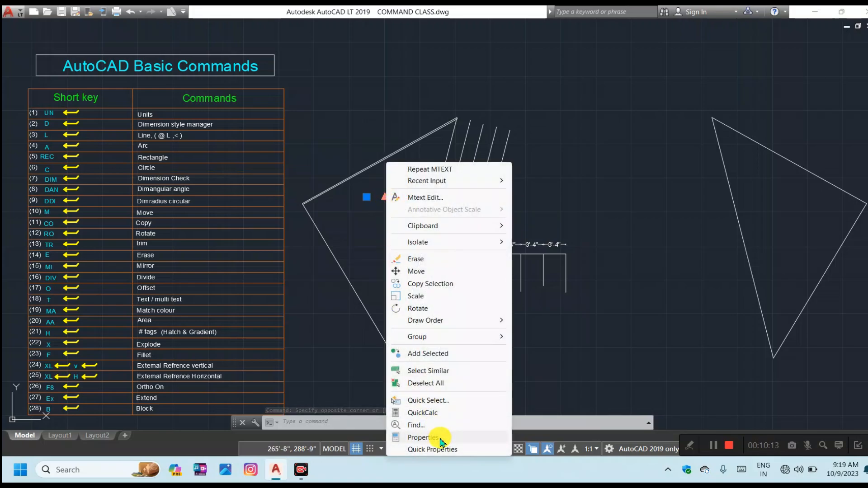
left_click(423, 437)
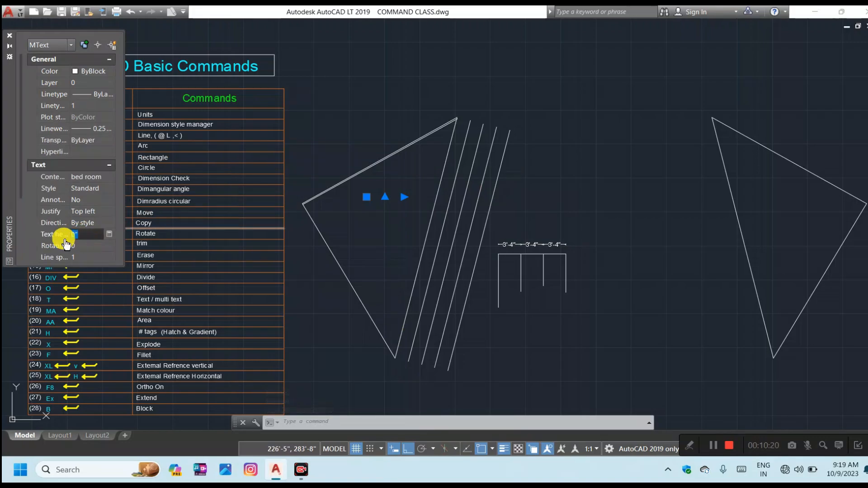
type("20")
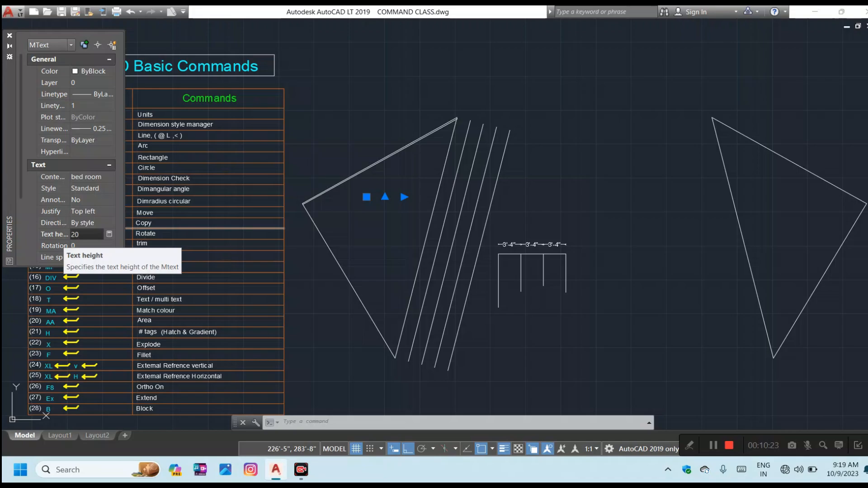
type("\"")
left_click(88, 246)
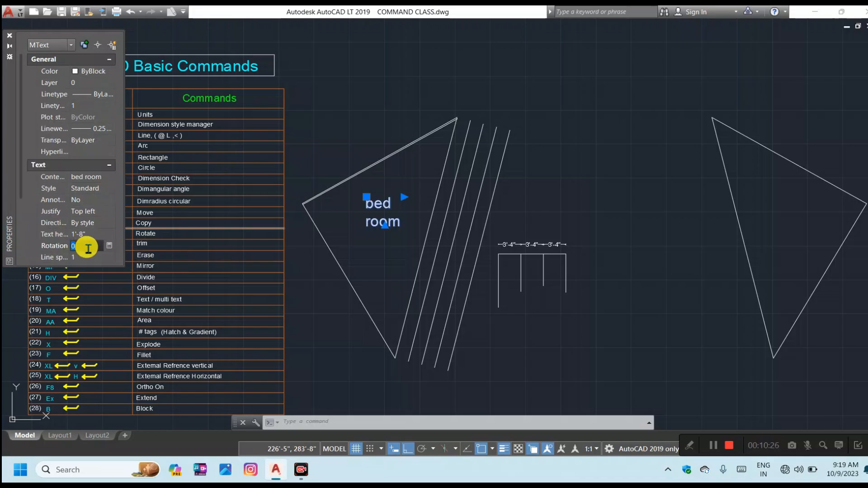
key("Escape")
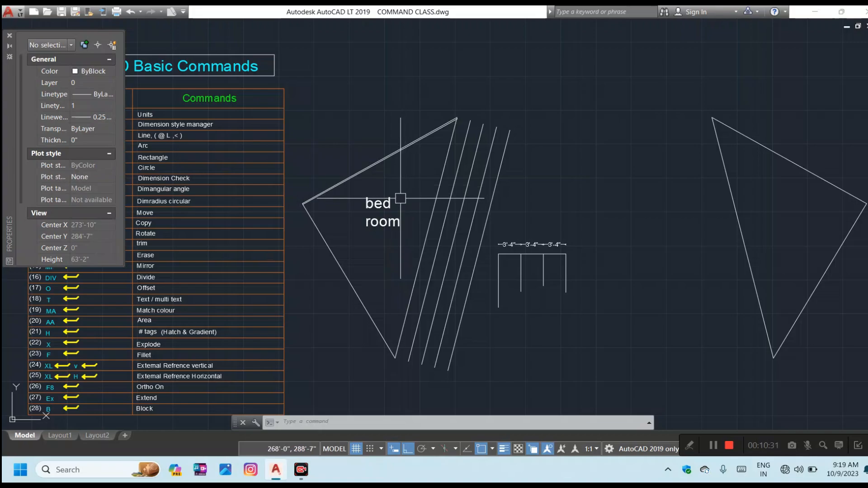
Widen the room label's text box to fit one line and change its wording to "Bed room"
left_click(380, 212)
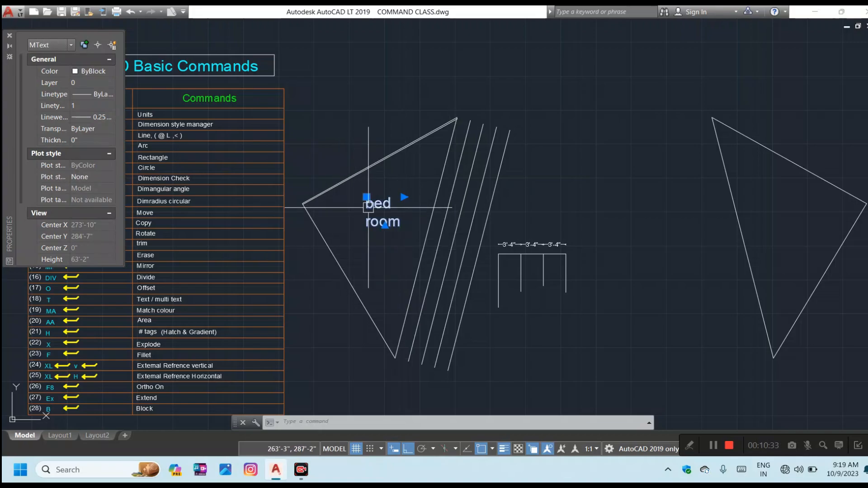
double_click(388, 212)
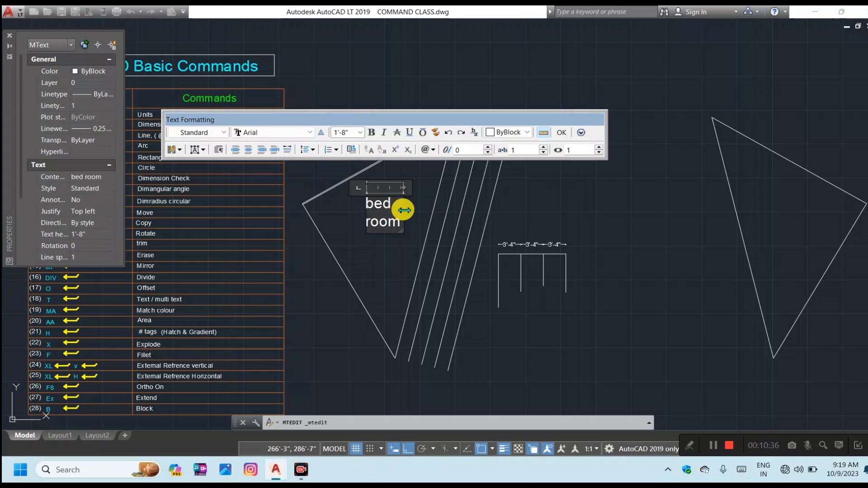
left_click_drag(403, 209, 463, 203)
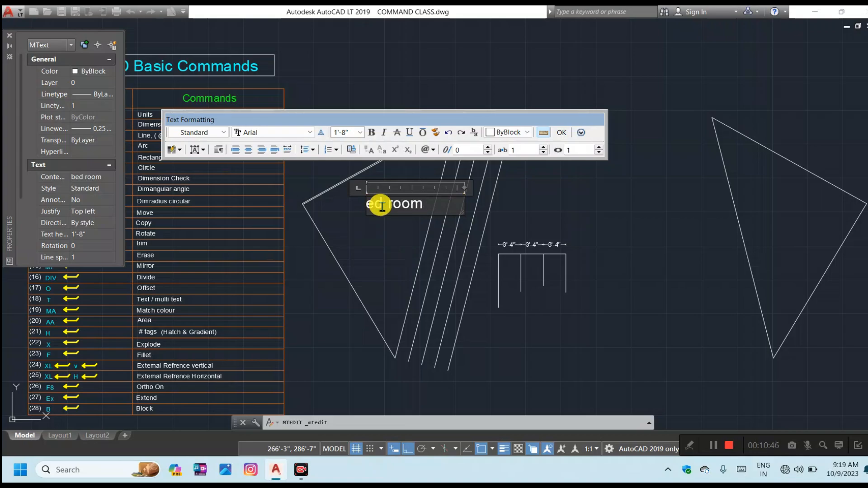
left_click(385, 229)
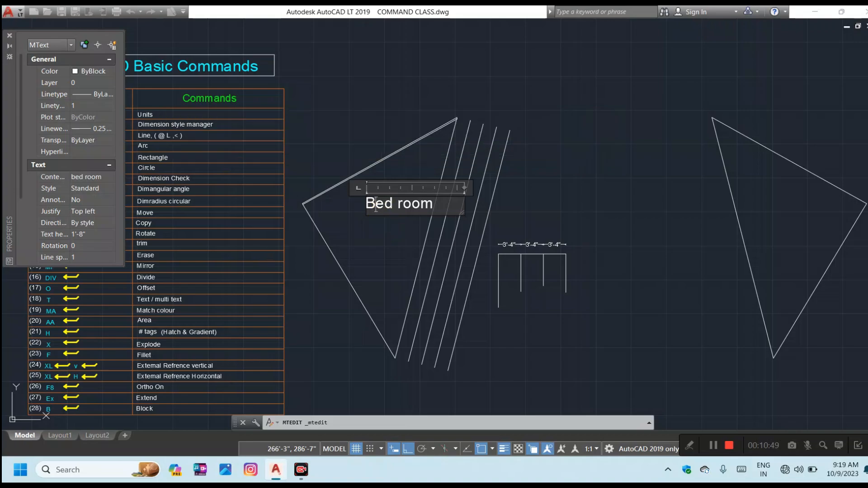
left_click(10, 39)
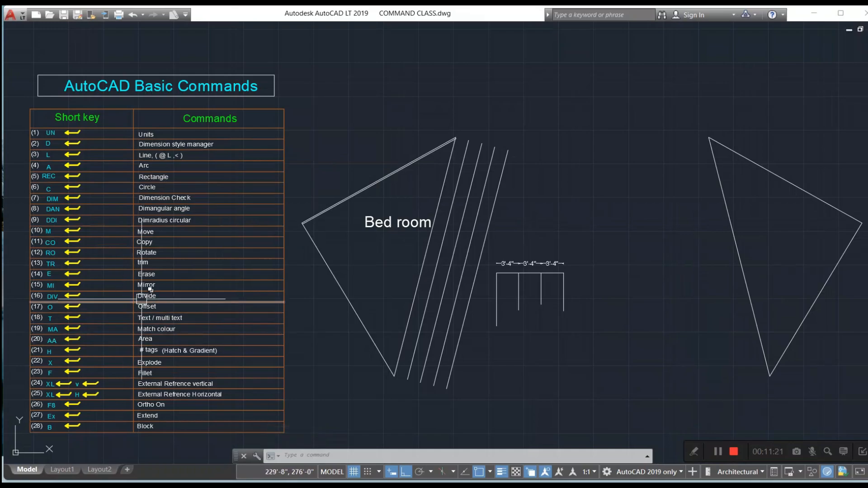
Match the "Bed room" text to the properties of the green "Commands" table heading
key("Escape")
key("Escape")
key("Escape")
type("ma")
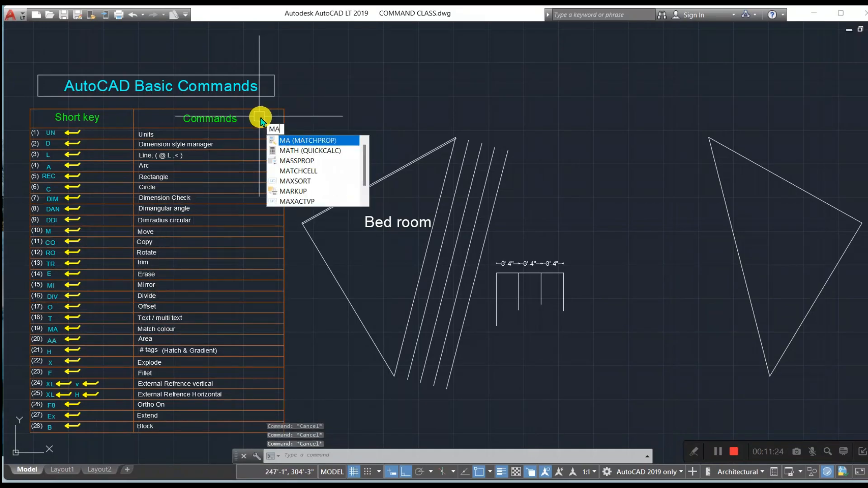
key("Return")
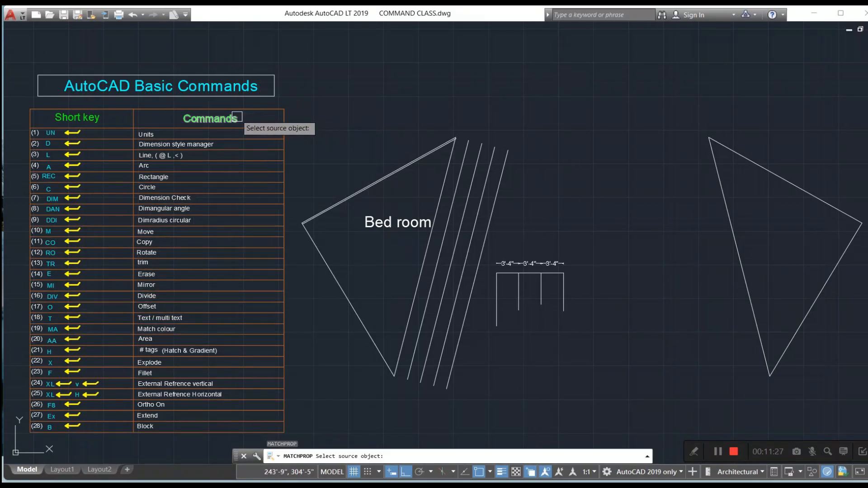
left_click(234, 116)
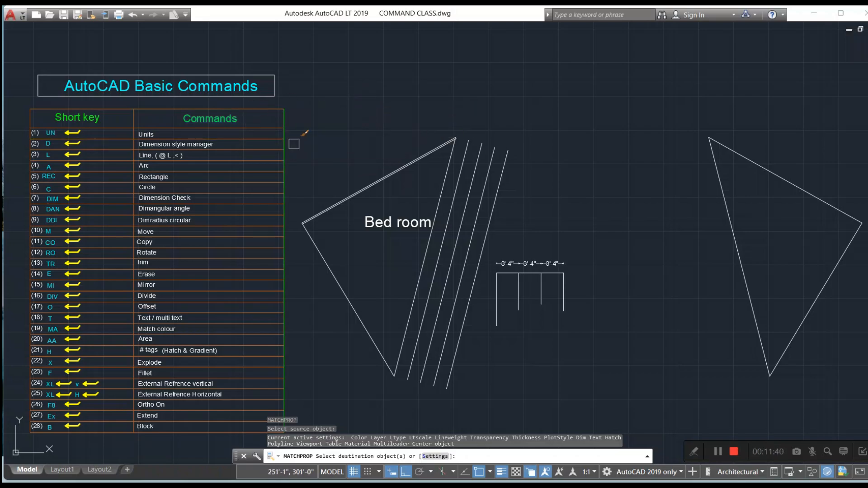
left_click(390, 226)
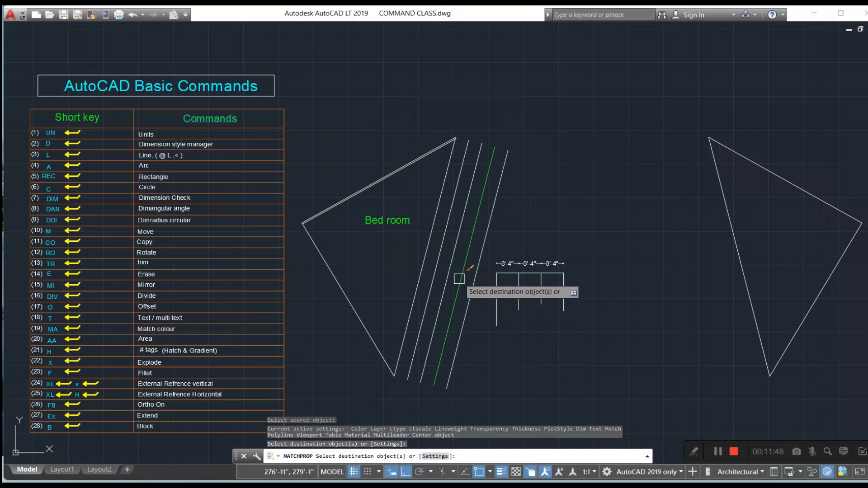
Apply the heading's matched properties to the four parallel offset lines and the right triangle's upper side
left_click(459, 278)
left_click(527, 205)
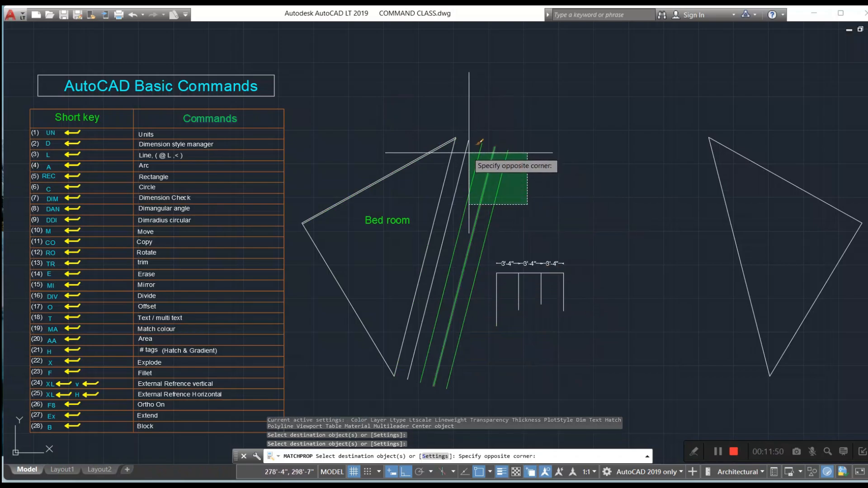
left_click(464, 145)
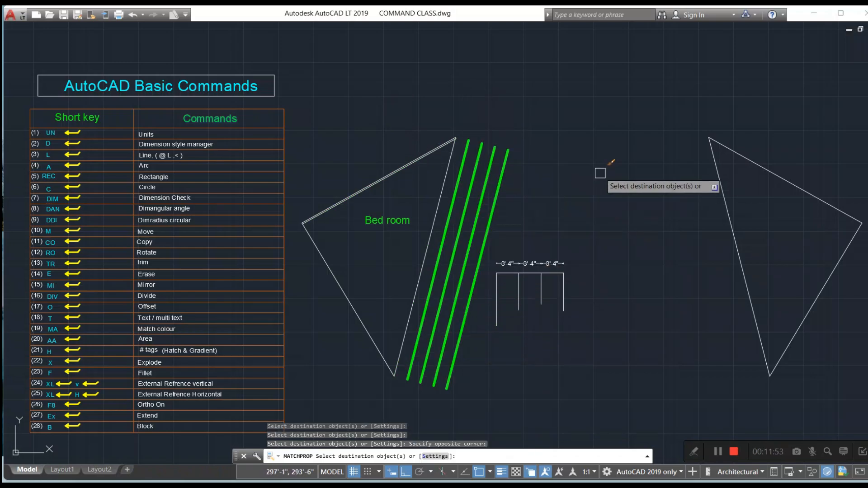
left_click(743, 153)
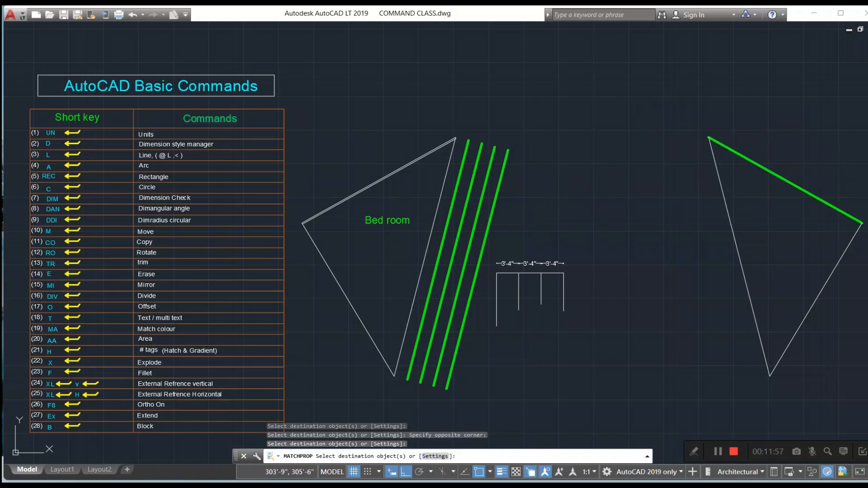
key("Escape")
key("Escape")
key("Escape")
Match the left triangle's upper side to the properties of the yellow arrow in the Dimension style manager row
type("ma")
key("Return")
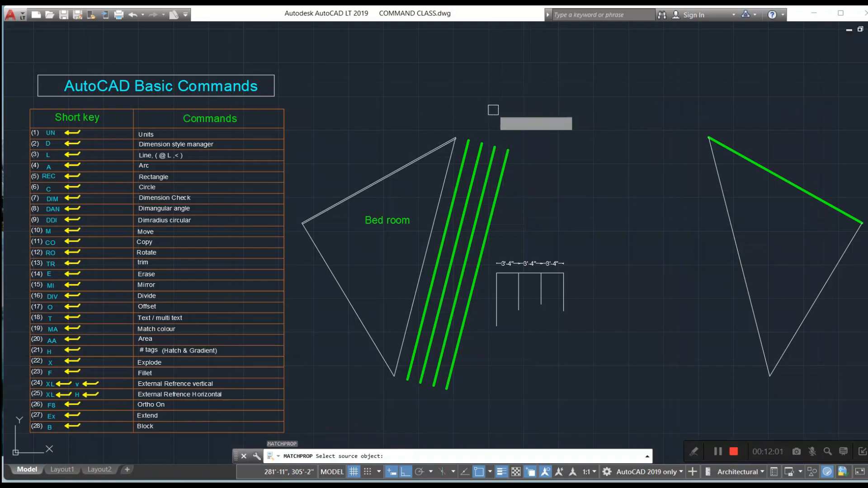
left_click(75, 143)
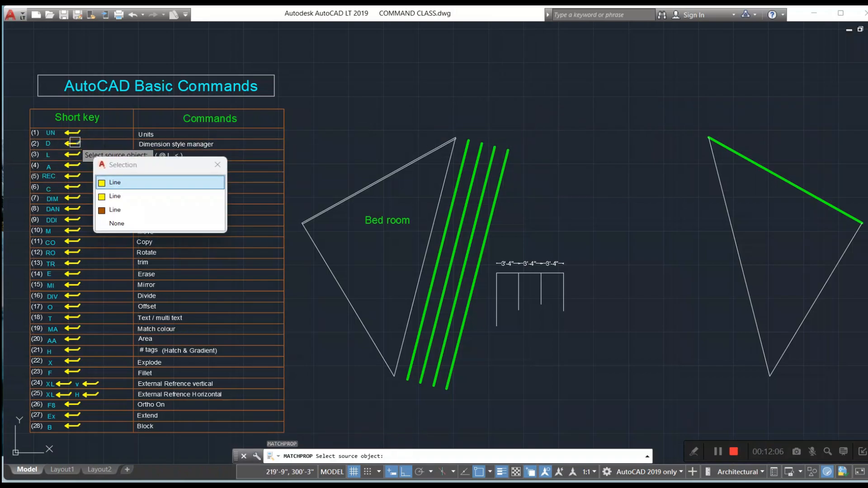
left_click(149, 181)
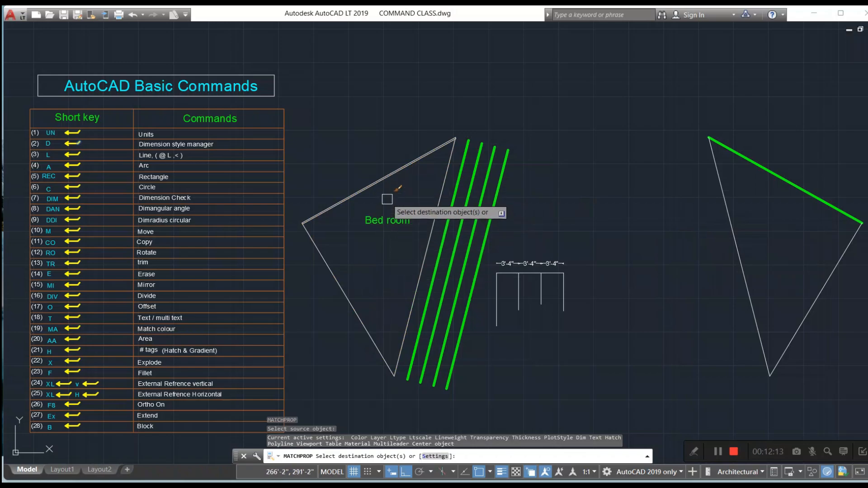
left_click(387, 177)
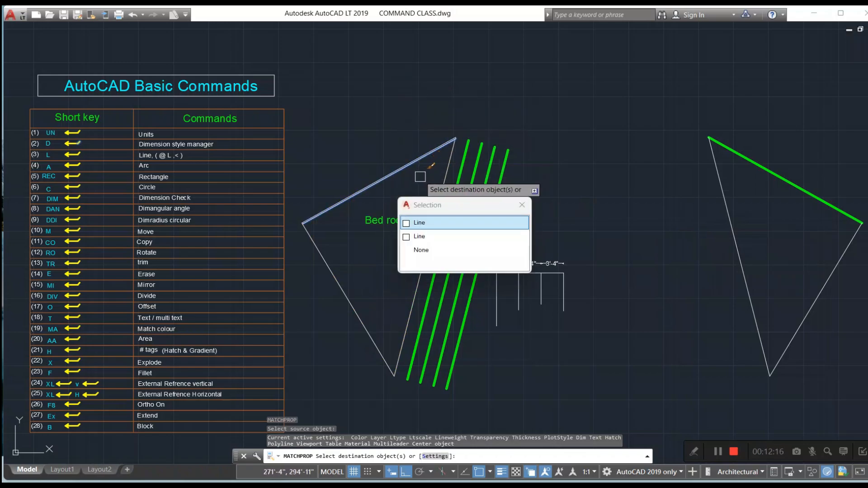
left_click(409, 223)
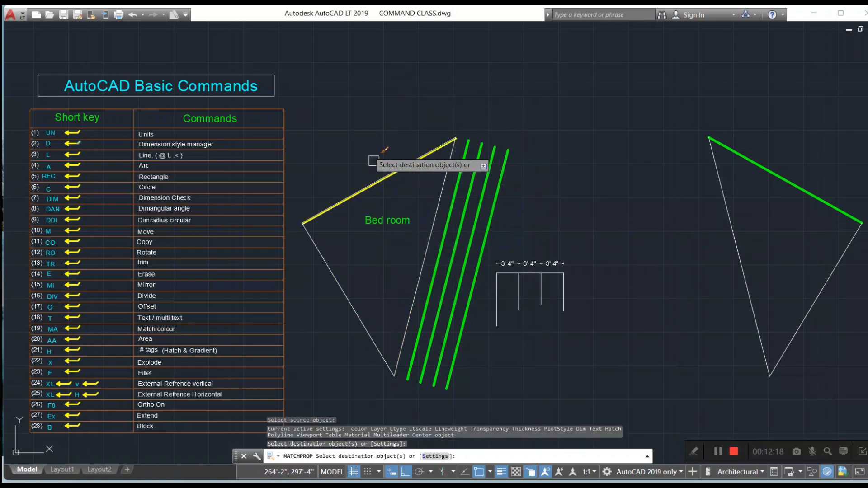
key("Escape")
key("Escape")
key("Escape")
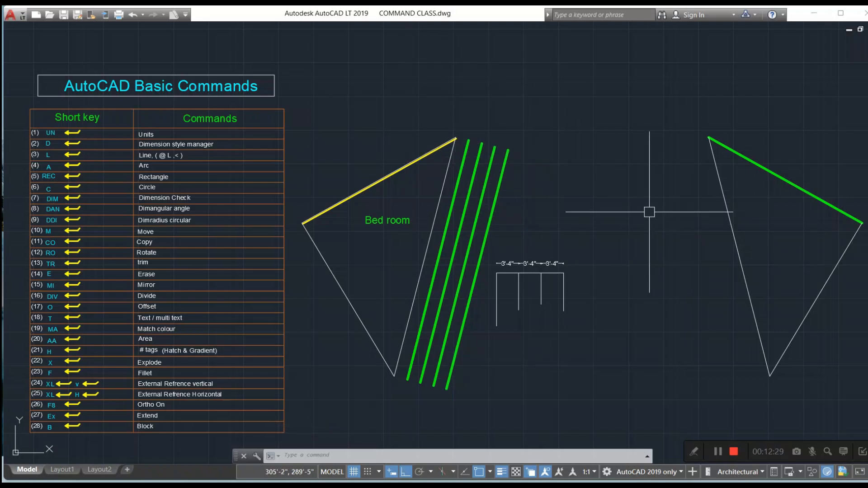
Draw a rectangle about 5' wide and 3'-8" high in the empty space beside the right triangle
type("rec")
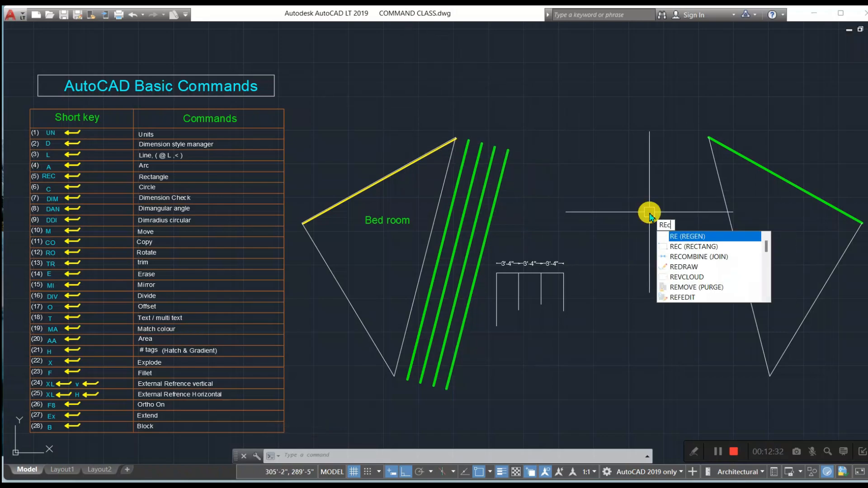
key("Return")
left_click(613, 186)
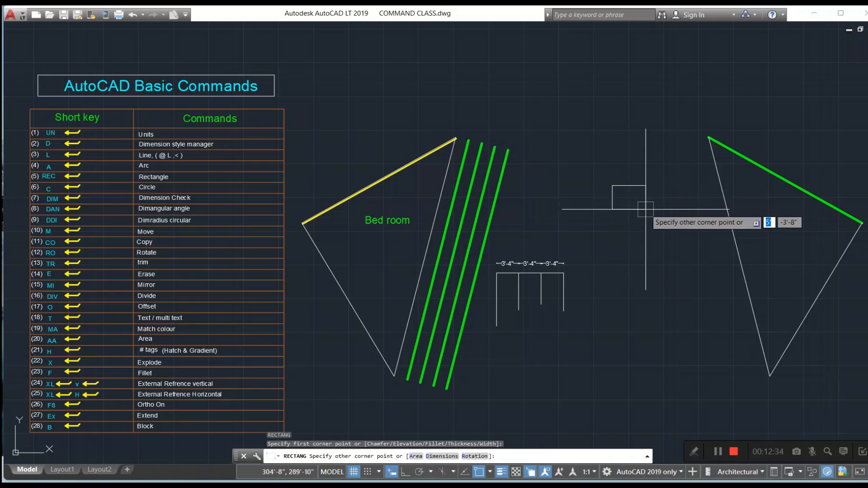
left_click(646, 210)
key("Escape")
key("Escape")
key("Escape")
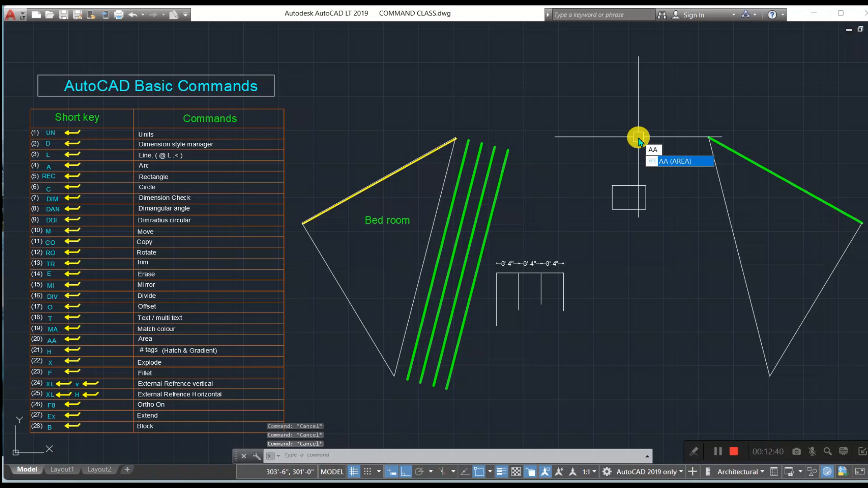
Measure the area of the small rectangle with the Area command, using its four corners
type("AA")
key("Return")
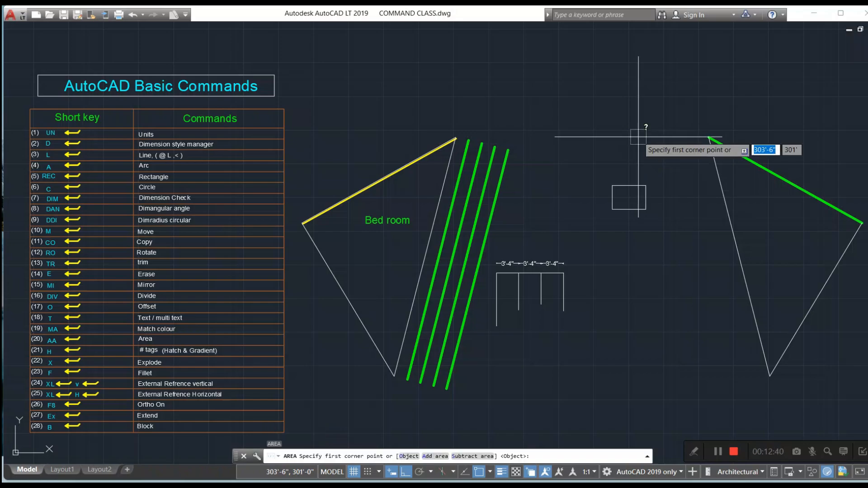
left_click(612, 186)
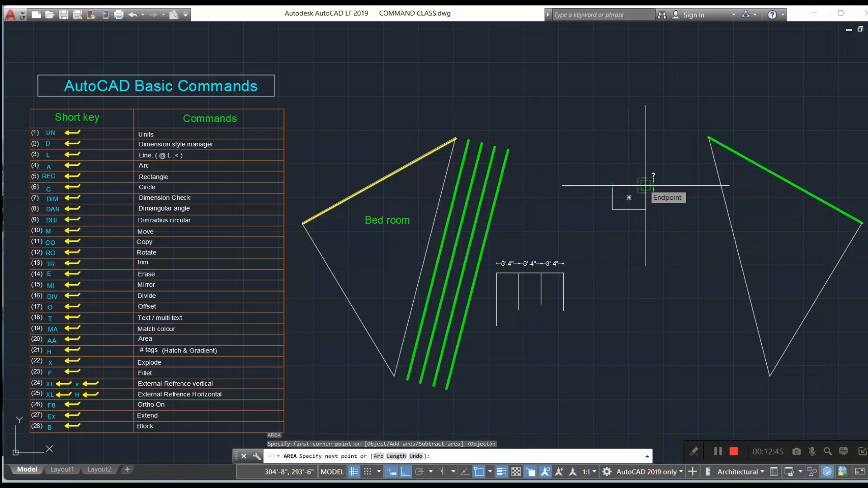
left_click(646, 185)
left_click(646, 209)
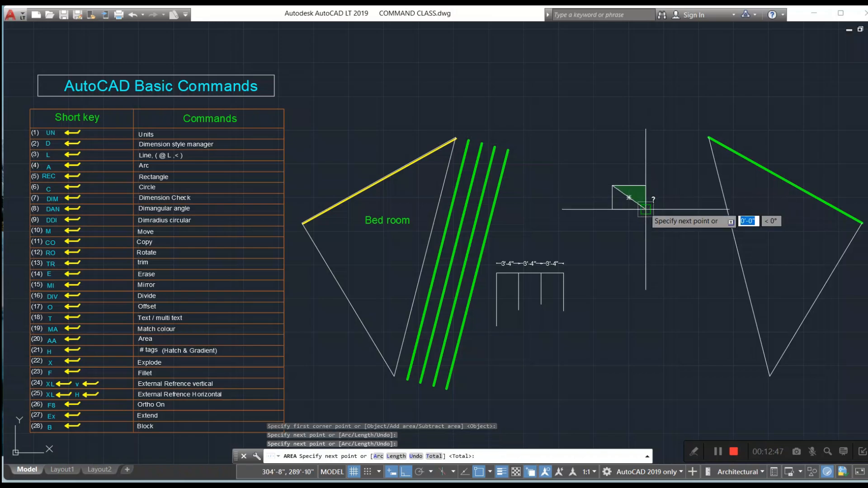
left_click(612, 210)
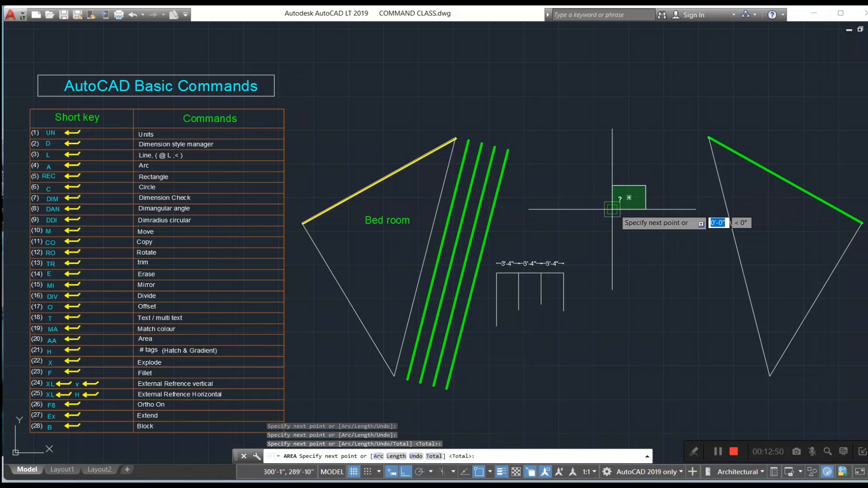
key("Return")
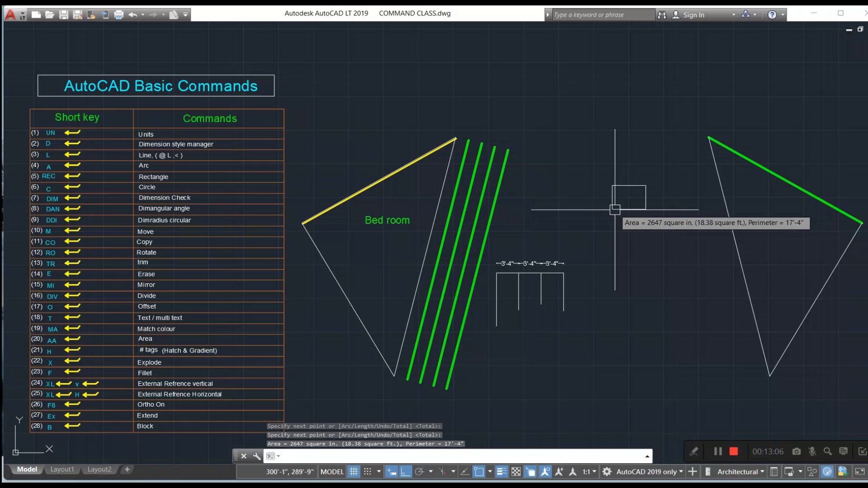
key("Escape")
key("Escape")
key("Escape")
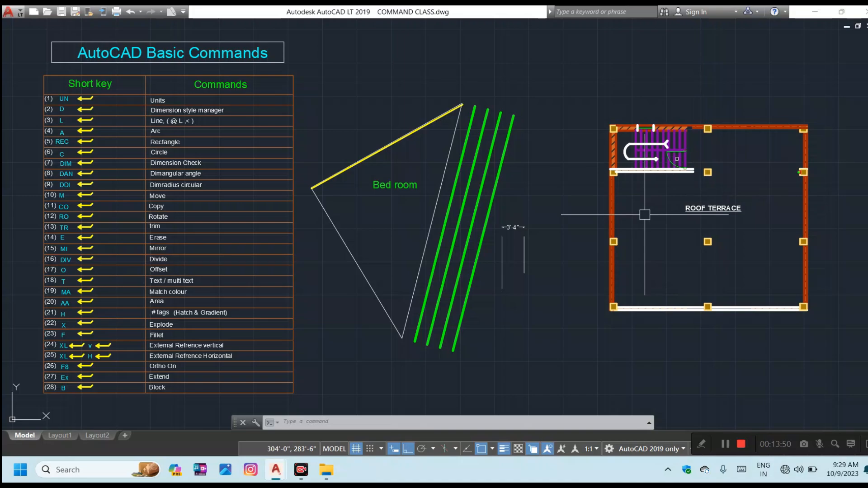
Undo the last erase to restore the roof terrace's floor hatch
key("ctrl+z")
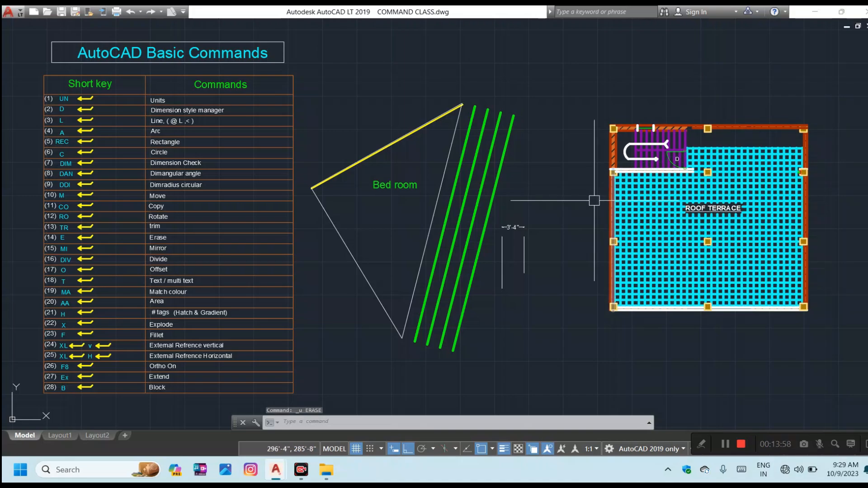
Erase the whole roof terrace plan, including its walls, stairs, text and hatch
left_click(729, 444)
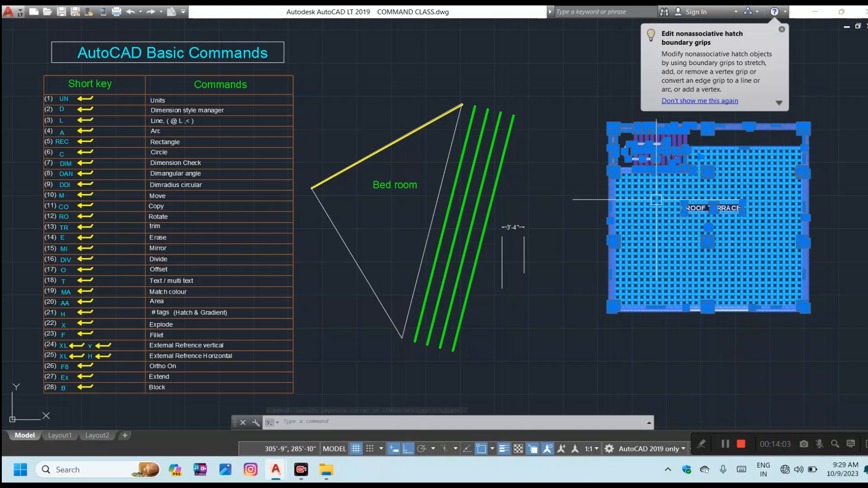
type("e")
key("Return")
key("Escape")
key("Escape")
key("Escape")
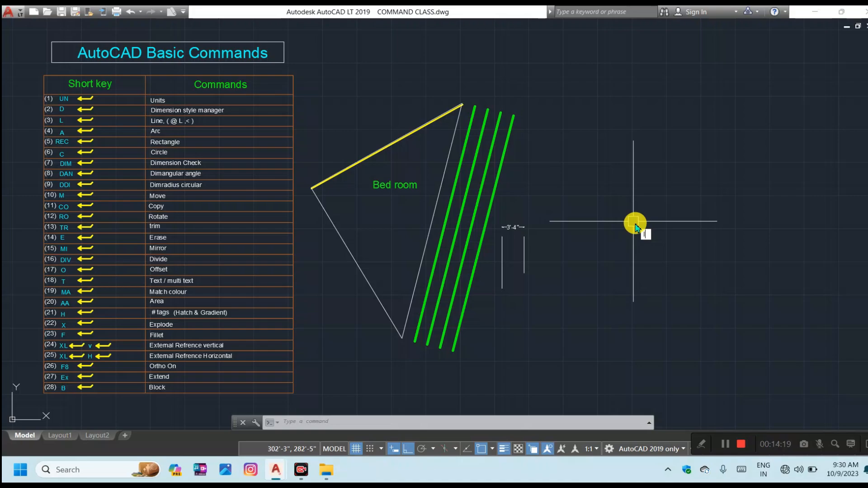
Draw a closed eight-sided stepped outline with Line in the cleared space, its notch edges about 8' and 4'-6" long
type("l")
key("Return")
left_click(646, 251)
left_click(704, 251)
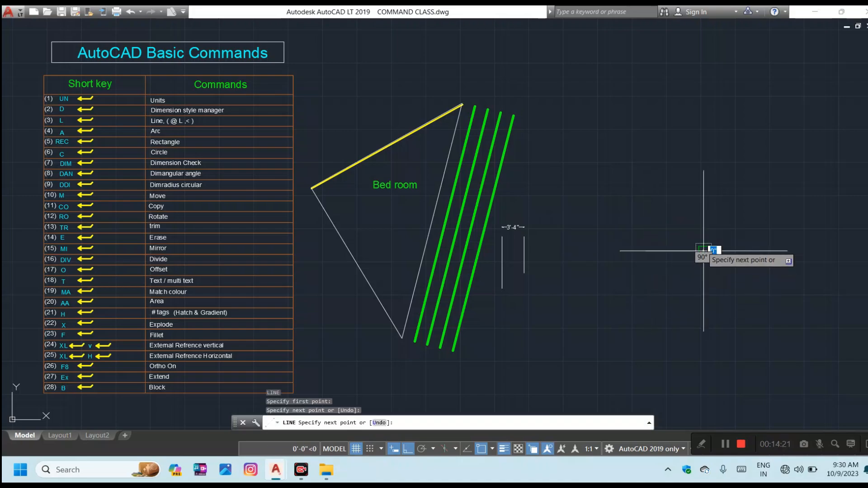
left_click(703, 160)
left_click(624, 160)
left_click(624, 202)
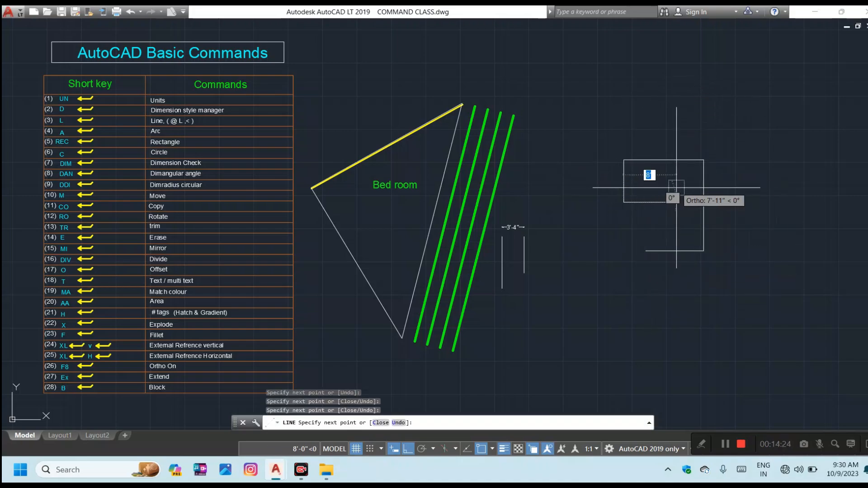
left_click(677, 202)
left_click(677, 219)
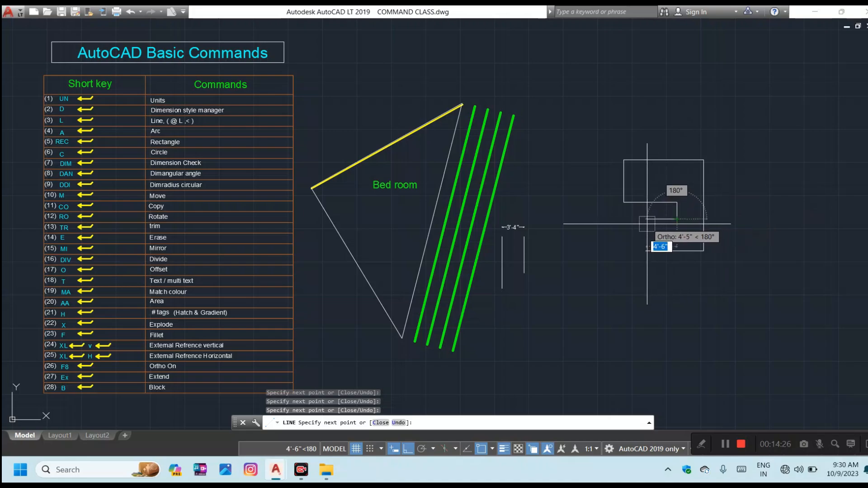
left_click(647, 219)
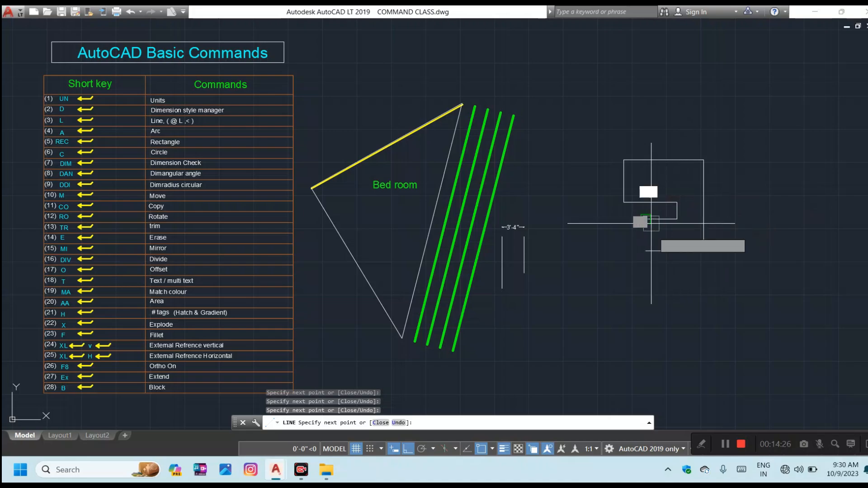
left_click(646, 251)
key("Escape")
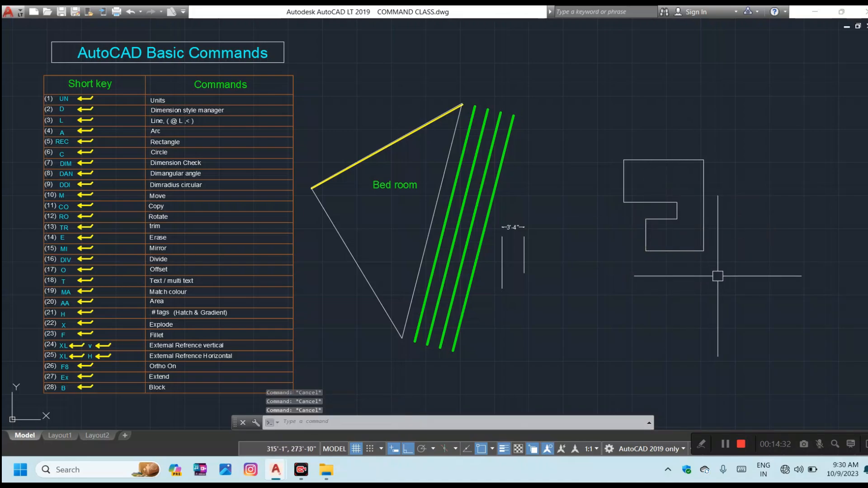
Join all eight lines of the stepped outline into a single polyline
left_click(722, 274)
left_click(678, 206)
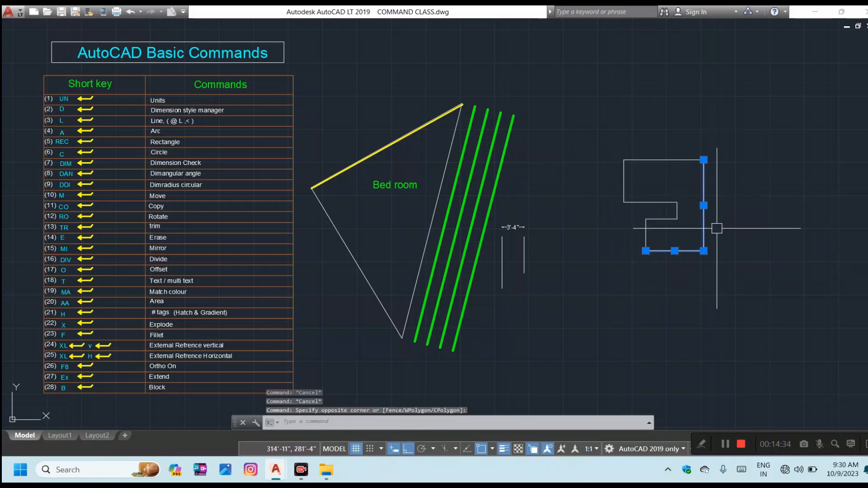
key("Escape")
key("Escape")
left_click(788, 301)
left_click(572, 117)
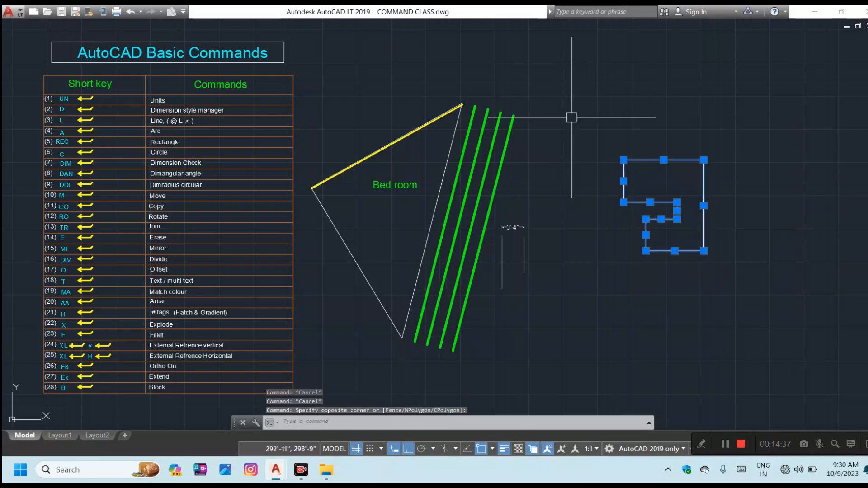
key("Return")
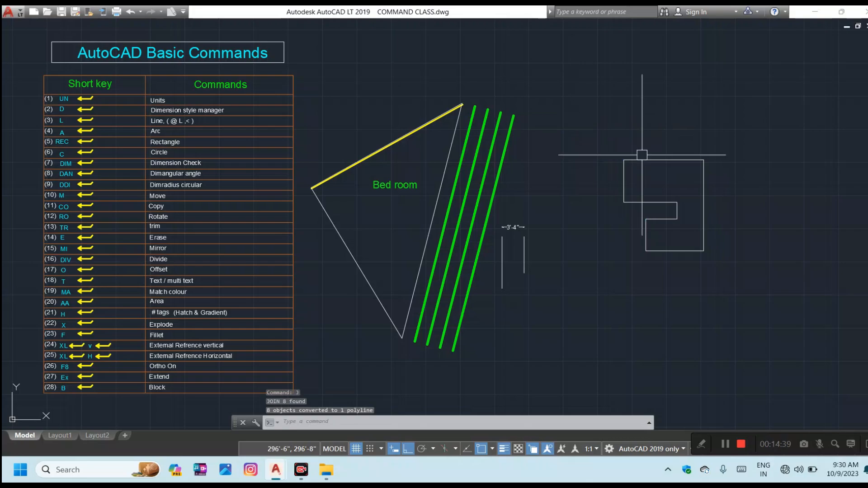
Select the joined stepped outline by its upper edge to check whether it behaves as a single object
left_click(680, 159)
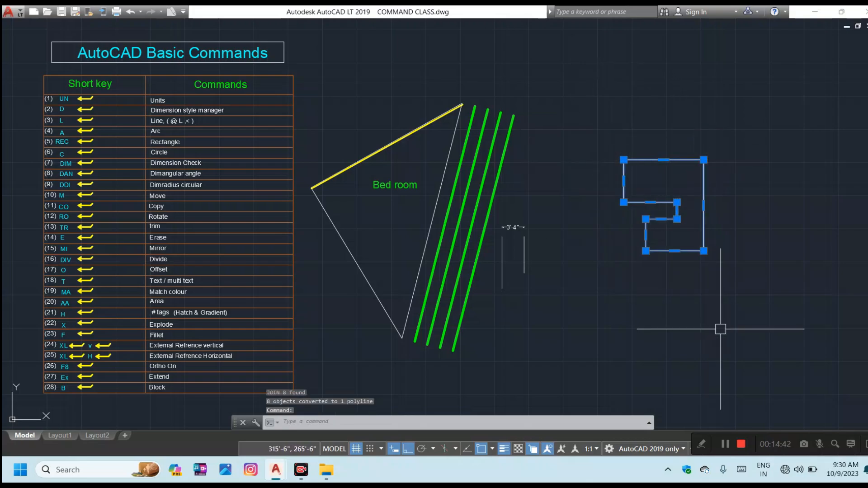
key("Escape")
left_click(638, 160)
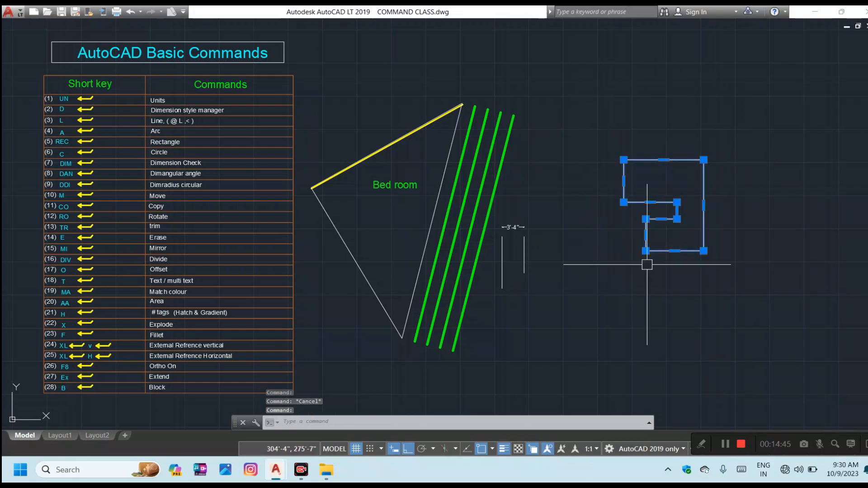
key("Escape")
key("Escape")
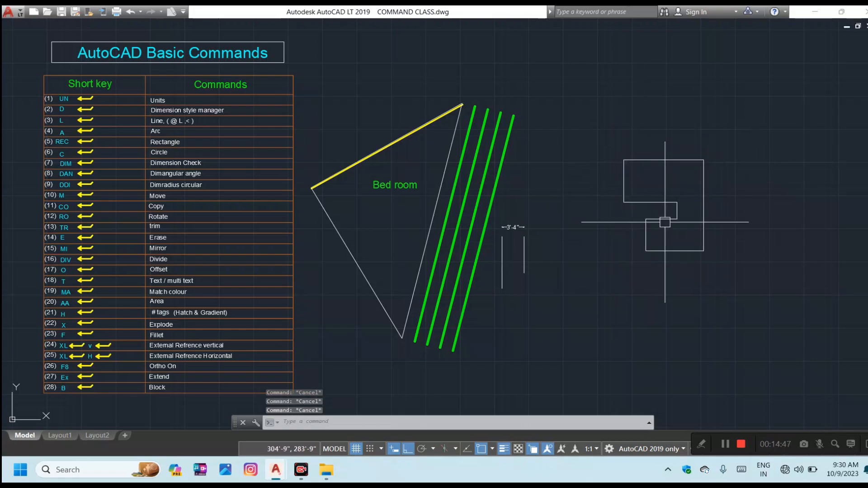
left_click(679, 159)
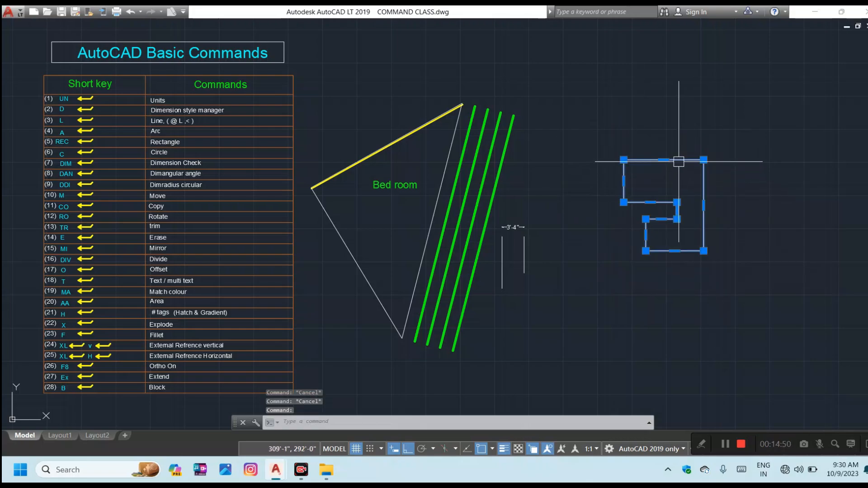
key("Escape")
Explode the stepped outline and check its upper and right edges by selecting each one separately
left_click(774, 309)
left_click(561, 95)
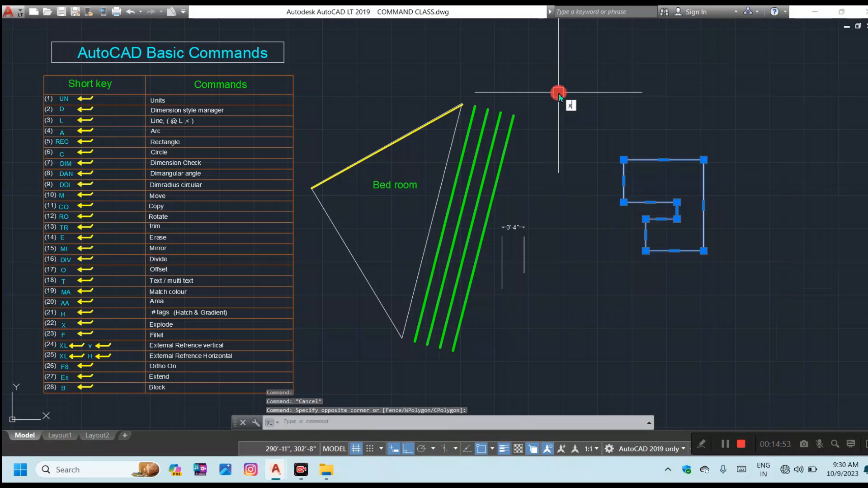
type("x")
key("Return")
left_click(651, 160)
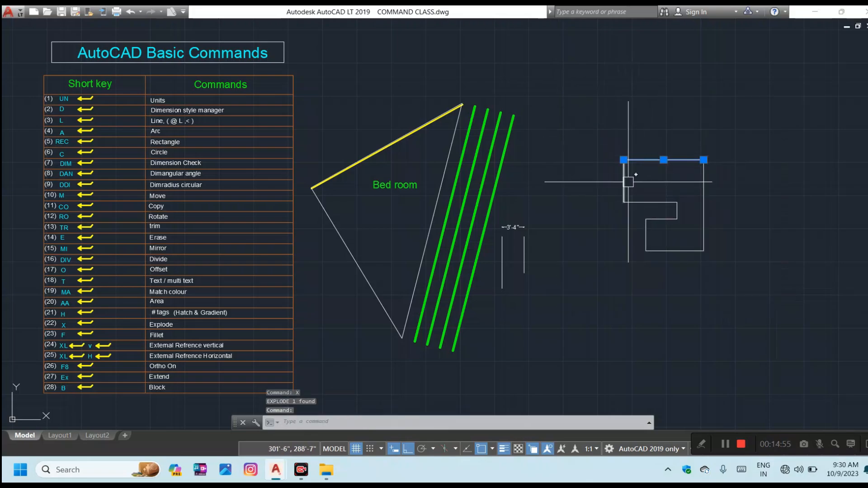
key("Escape")
left_click(704, 199)
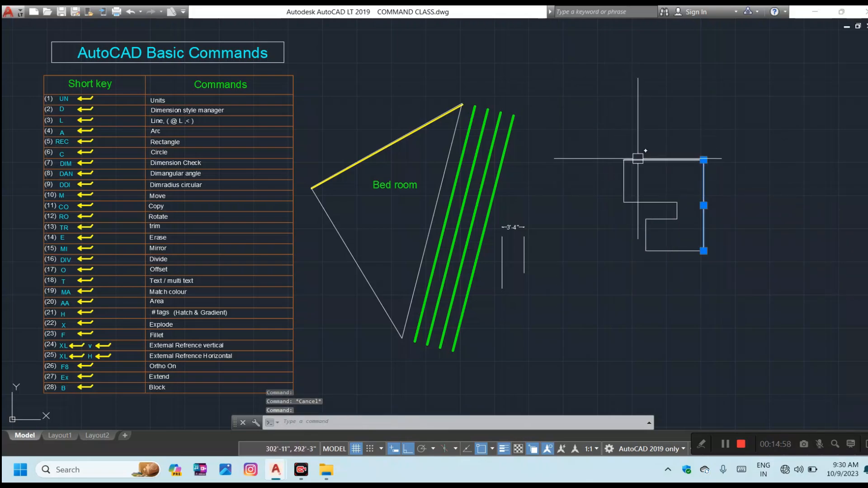
key("Escape")
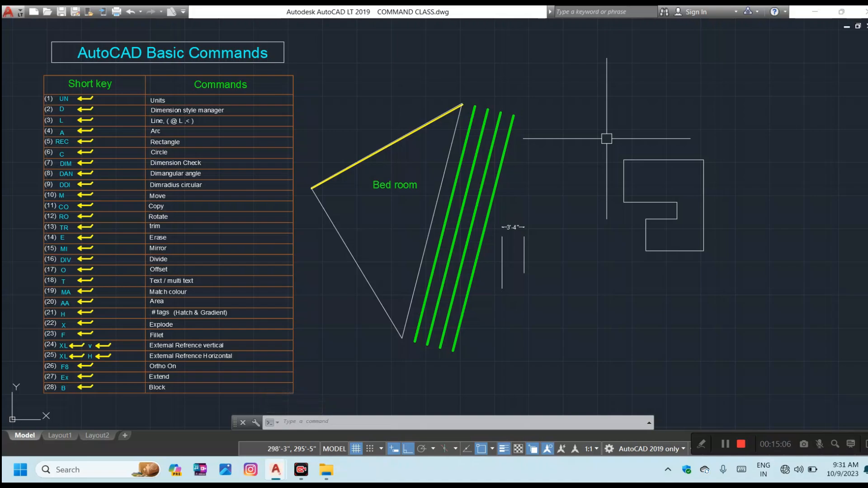
Draw a four-line square above the stepped outline, leaving its upper-left corner open
type("l")
key("Return")
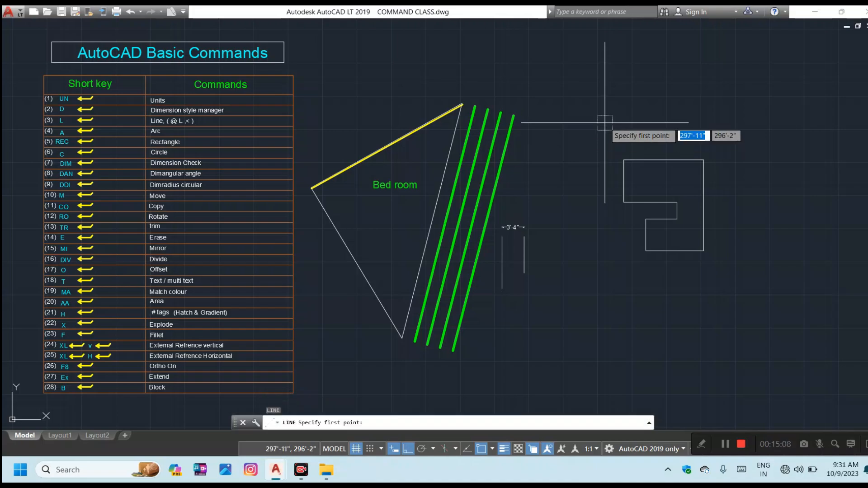
left_click(608, 137)
left_click(672, 131)
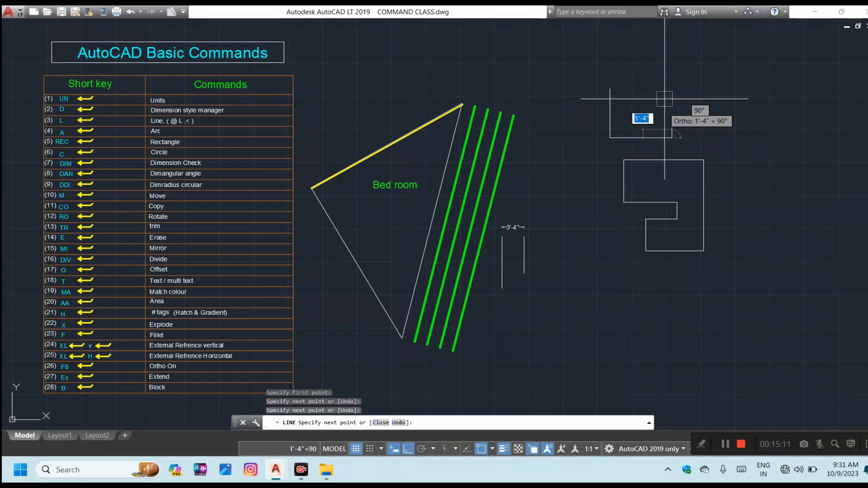
left_click(659, 75)
left_click(626, 77)
key("Escape")
key("Escape")
key("Escape")
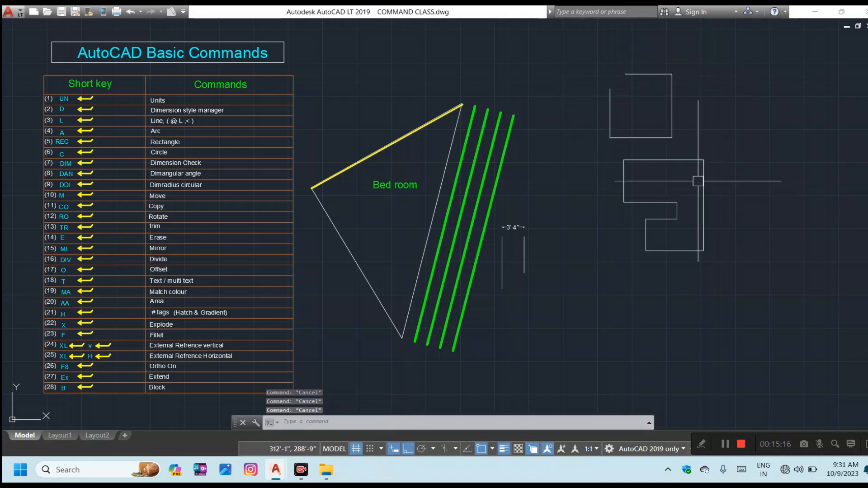
Close the square's open upper-left corner by filleting its upper and left lines
type("f")
key("Return")
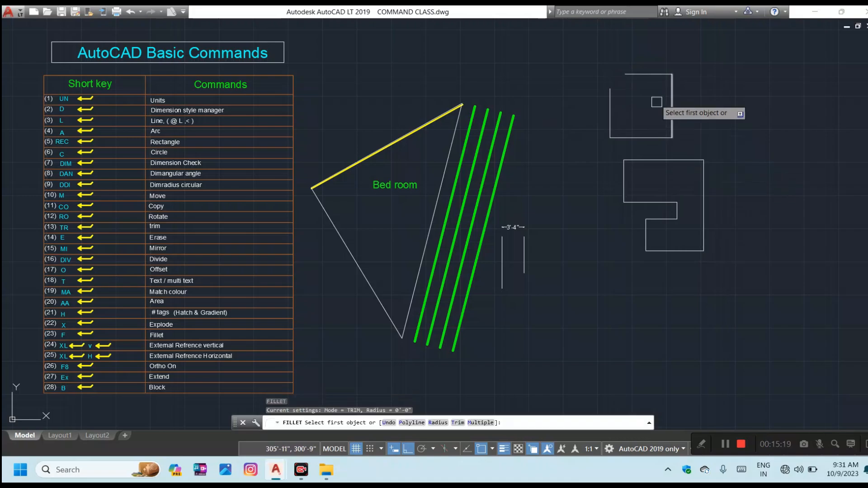
left_click(648, 79)
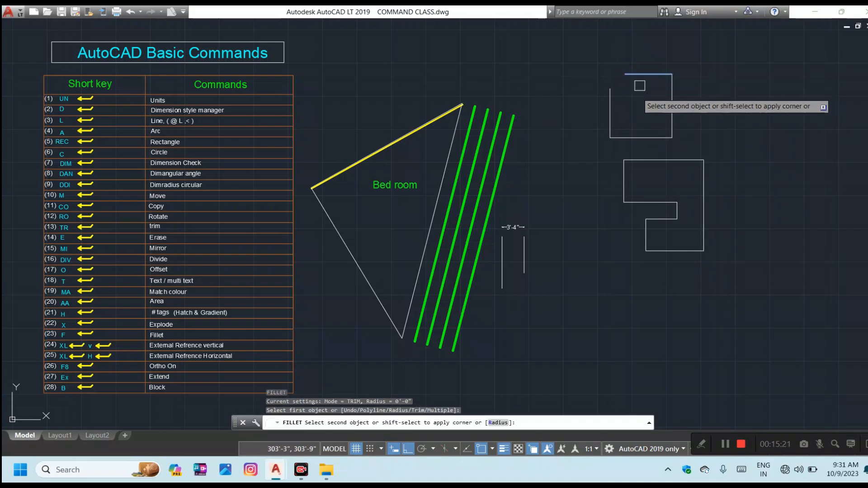
left_click(614, 103)
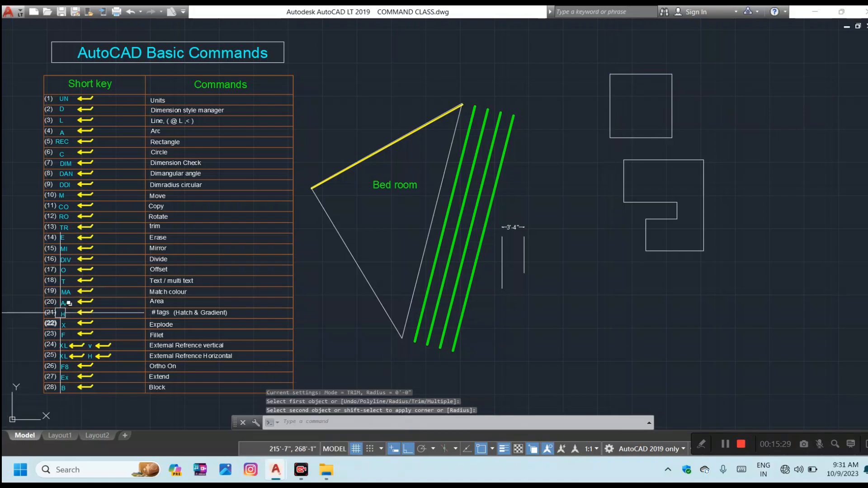
key("Escape")
key("Escape")
key("Escape")
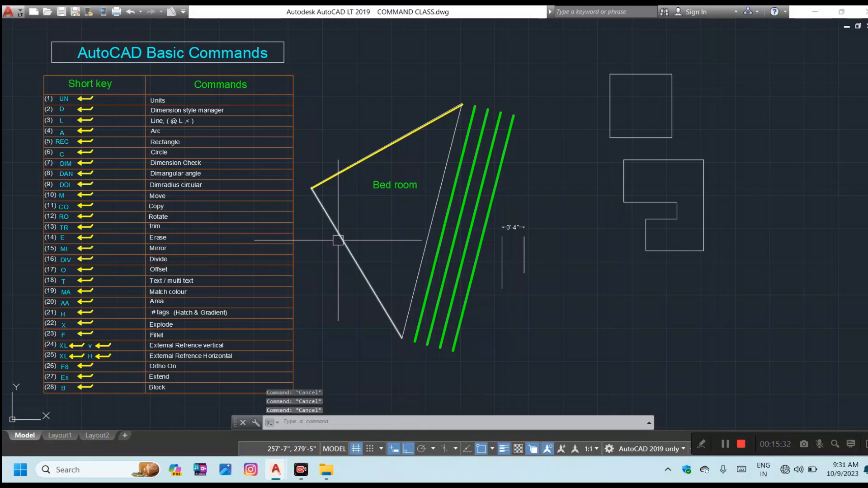
Place a vertical construction line just right of the stepped outline using XLINE with the Ver option
type("XL")
key("Return")
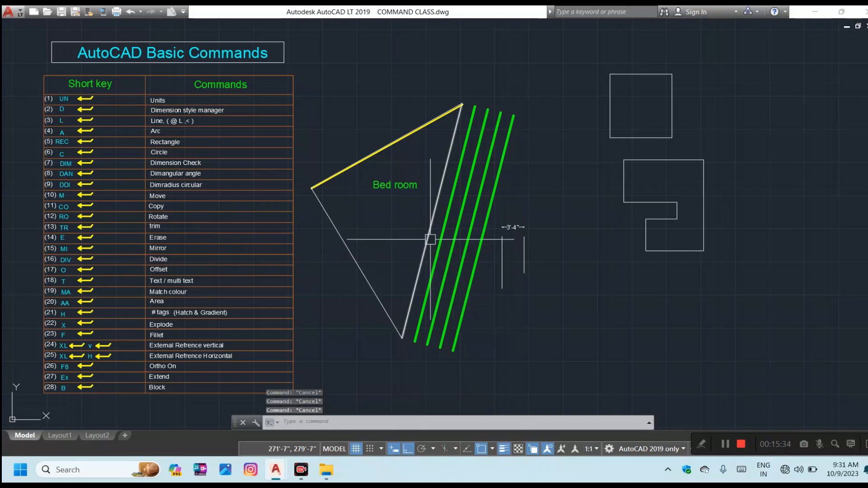
type("v")
key("Return")
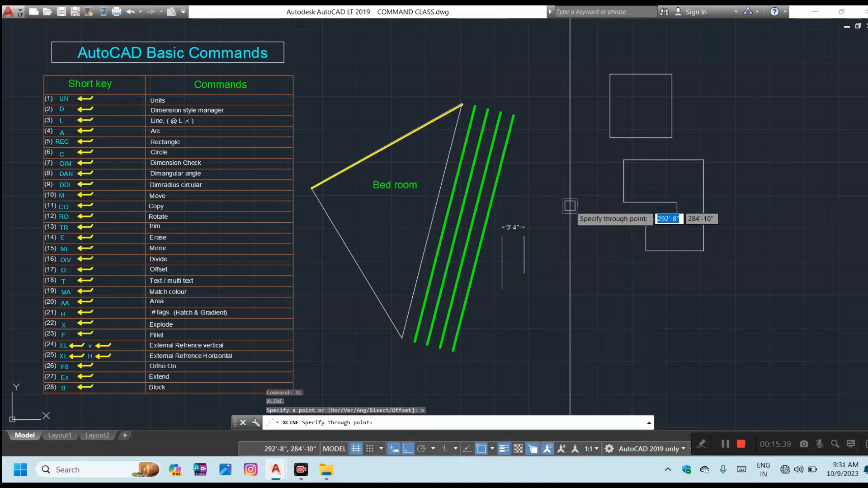
left_click(732, 202)
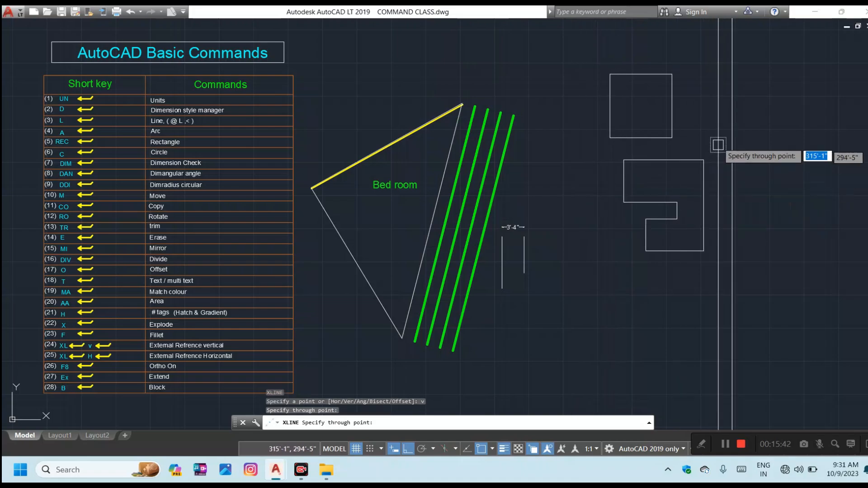
scroll(715, 143, "down", 4)
scroll(715, 143, "down", 5)
scroll(717, 147, "up", 12)
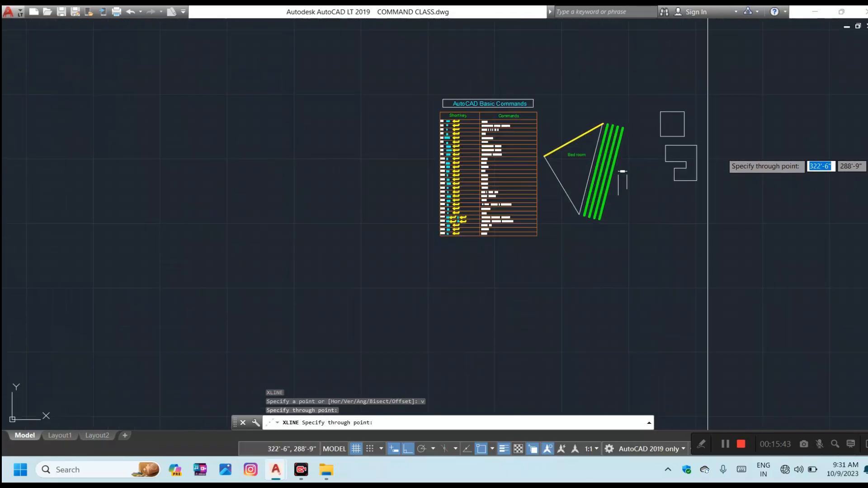
scroll(718, 146, "down", 10)
key("Escape")
key("Escape")
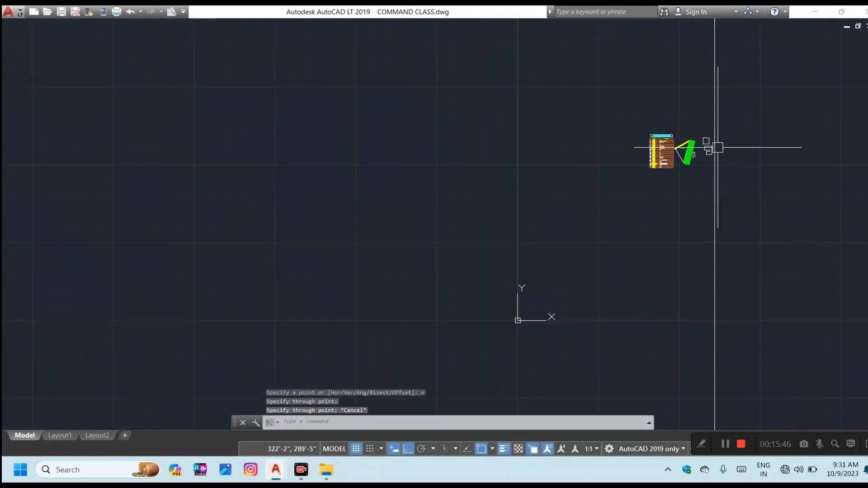
Place a horizontal construction line along the stepped outline's upper edge using XLINE with the Hor option
scroll(716, 144, "up", 5)
scroll(718, 144, "up", 2)
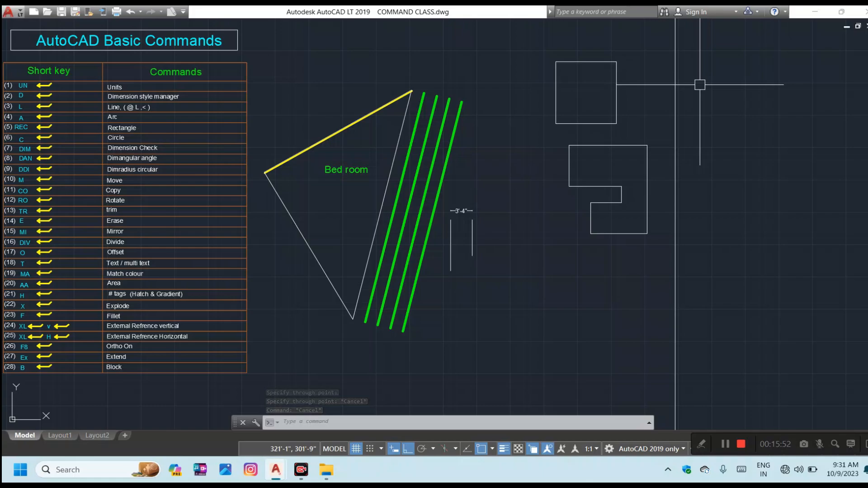
scroll(720, 89, "down", 2)
scroll(296, 105, "up", 2)
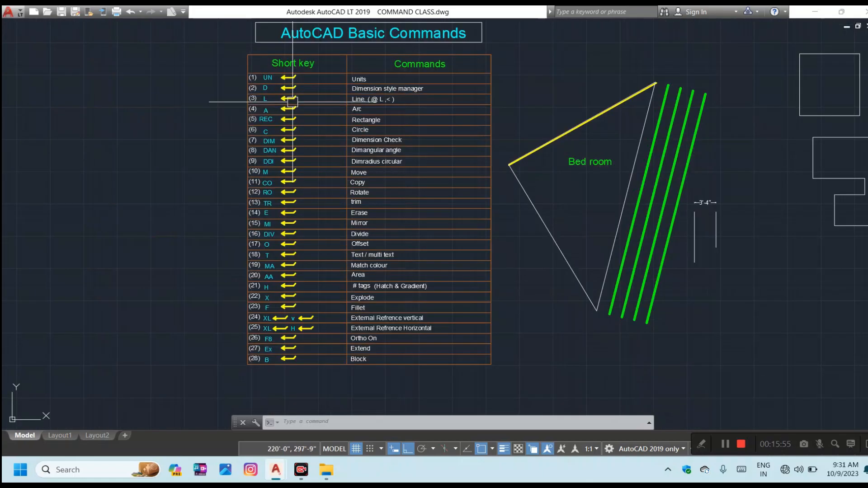
middle_click_drag(262, 160, 58, 206)
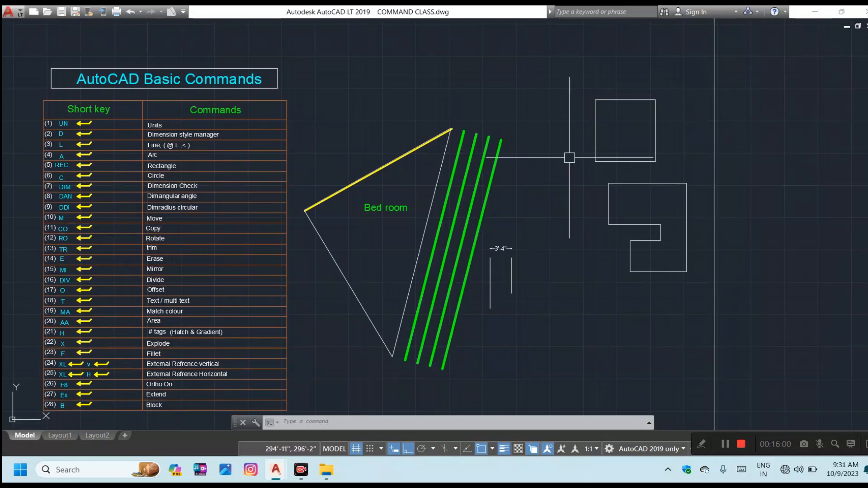
key("Escape")
key("Escape")
key("Escape")
type("x")
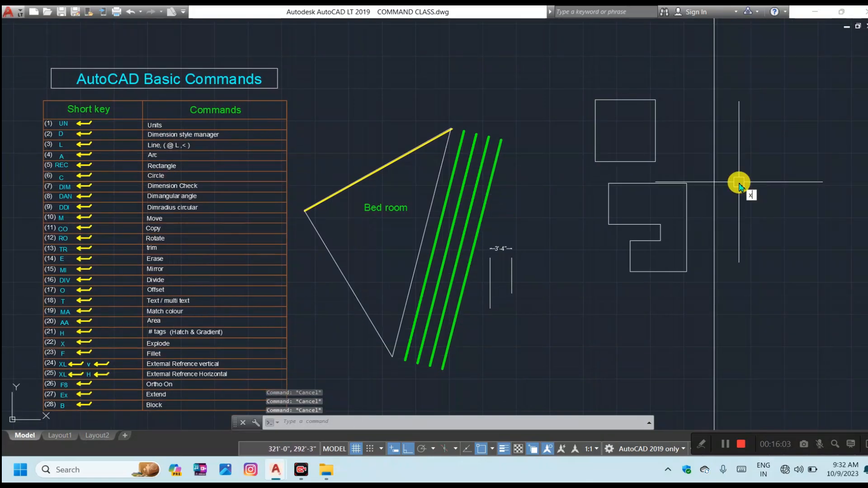
type("l")
key("Return")
type("h")
key("Return")
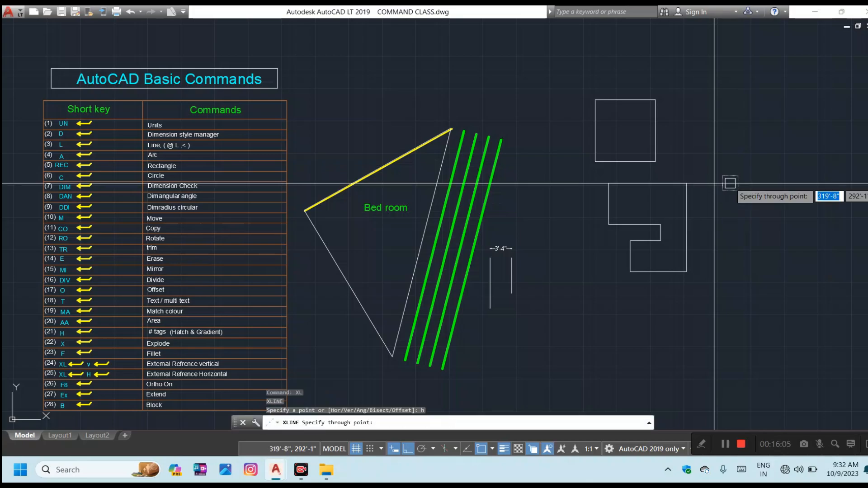
left_click(730, 183)
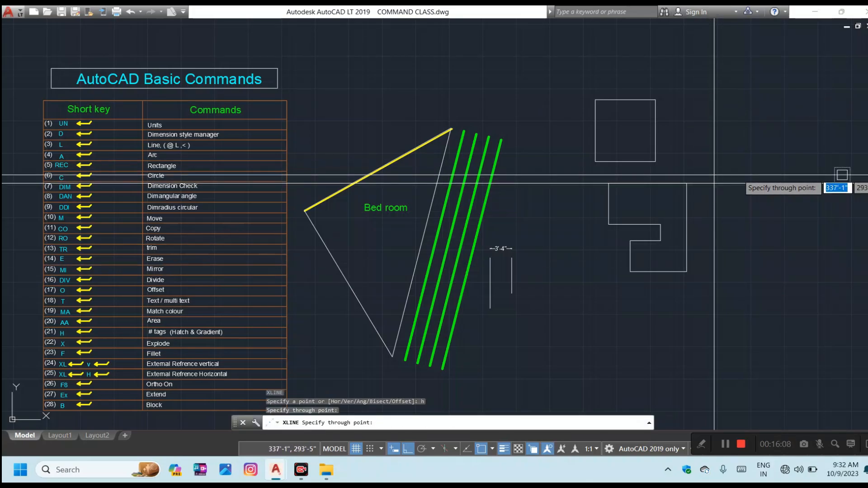
key("Escape")
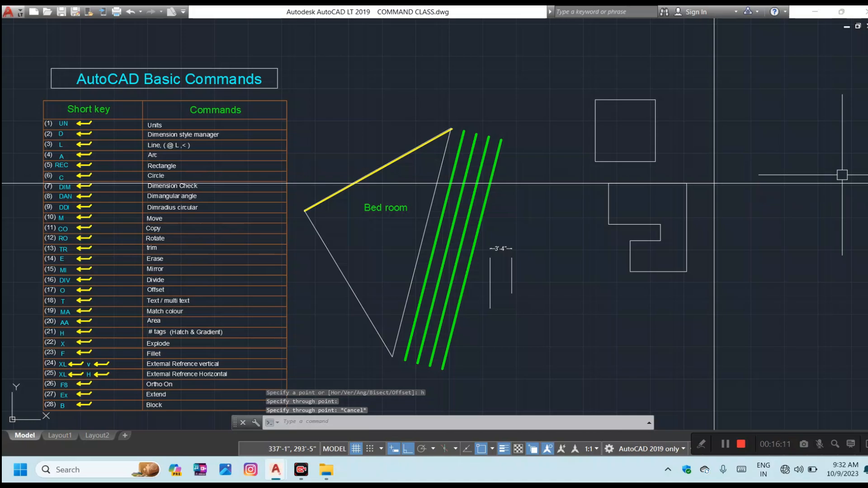
type("l")
key("Return")
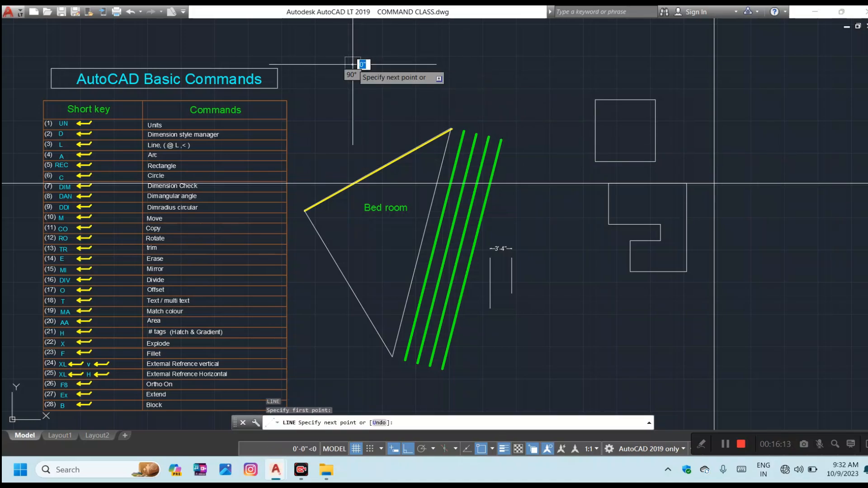
left_click(353, 64)
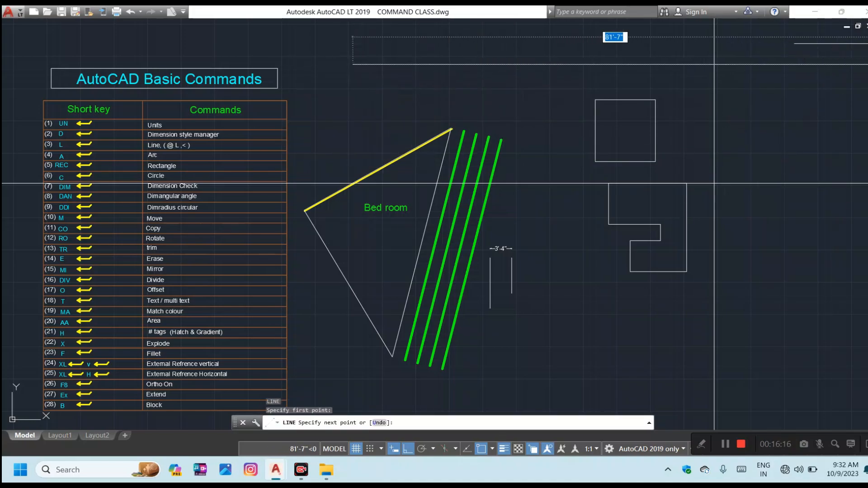
key("Escape")
key("Escape")
key("Escape")
Draw a horizontal line about 49'-10" long above the square, crossing the vertical construction line
scroll(796, 72, "down", 2)
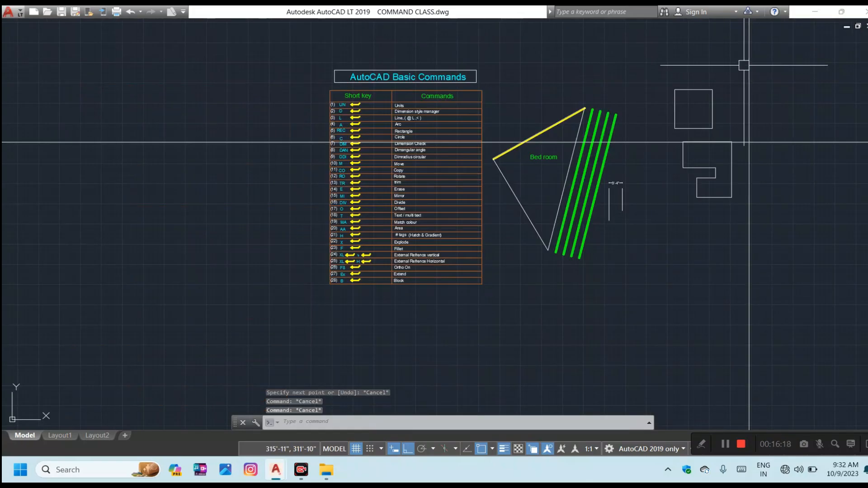
key("Return")
left_click(617, 58)
left_click(819, 58)
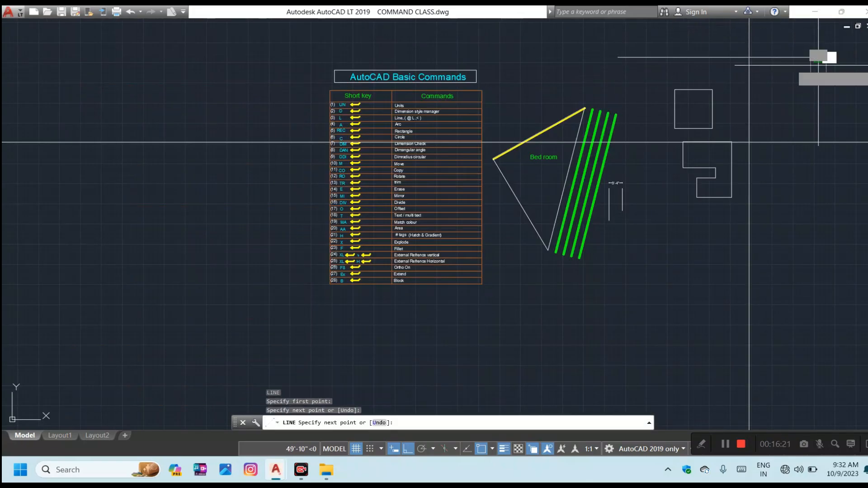
key("Escape")
Erase the vertical and horizontal construction lines together, keeping the ordinary line above the square
scroll(834, 57, "up", 4)
scroll(822, 54, "up", 6)
scroll(595, 75, "up", 5)
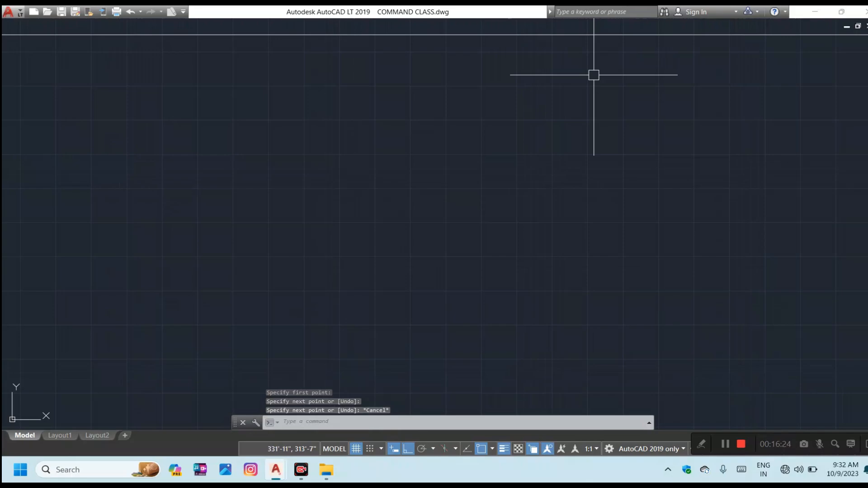
scroll(788, 54, "down", 8)
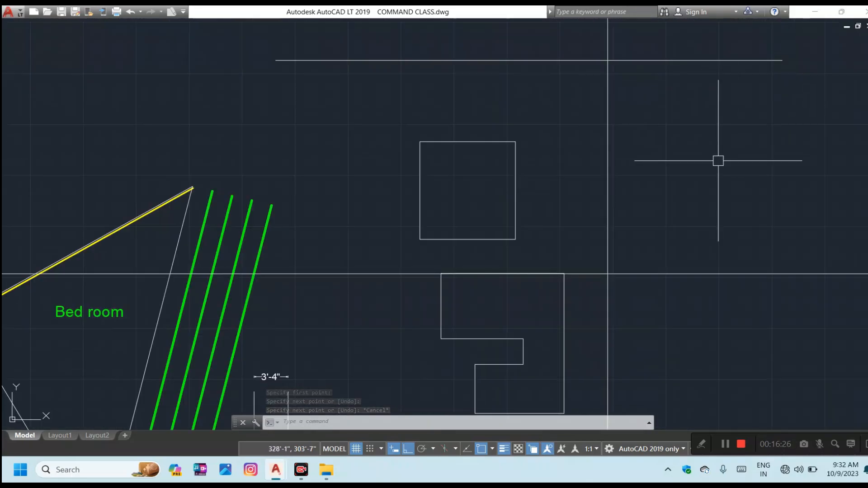
scroll(588, 162, "down", 3)
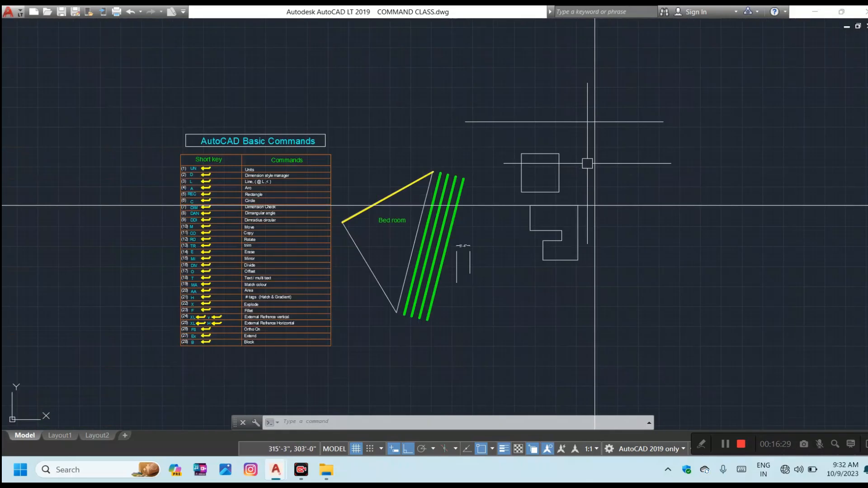
left_click(704, 287)
left_click(597, 138)
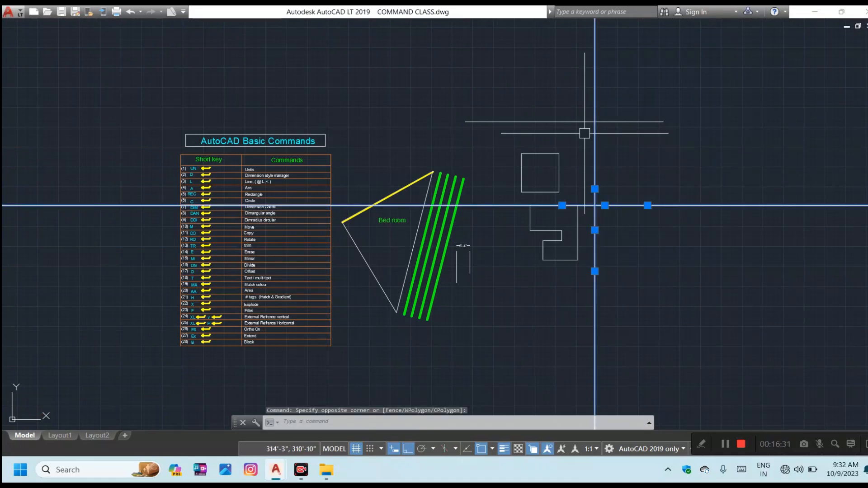
key("Return")
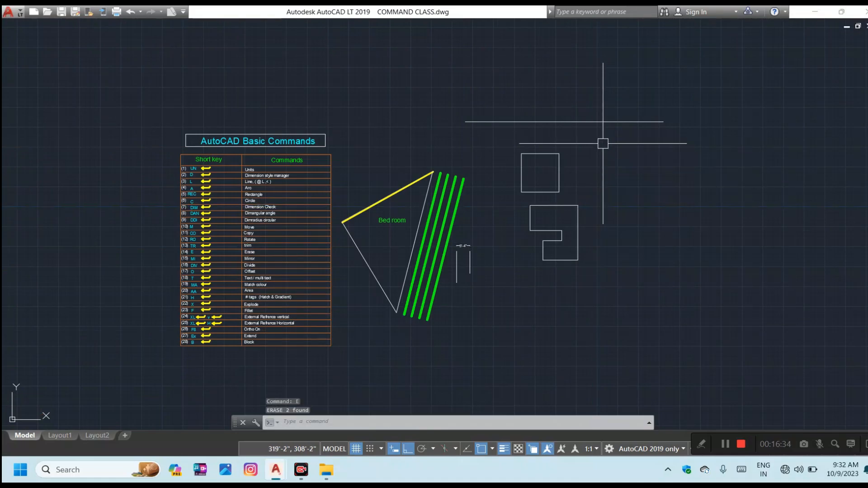
Toggle Ortho mode off and back on
scroll(141, 344, "up", 2)
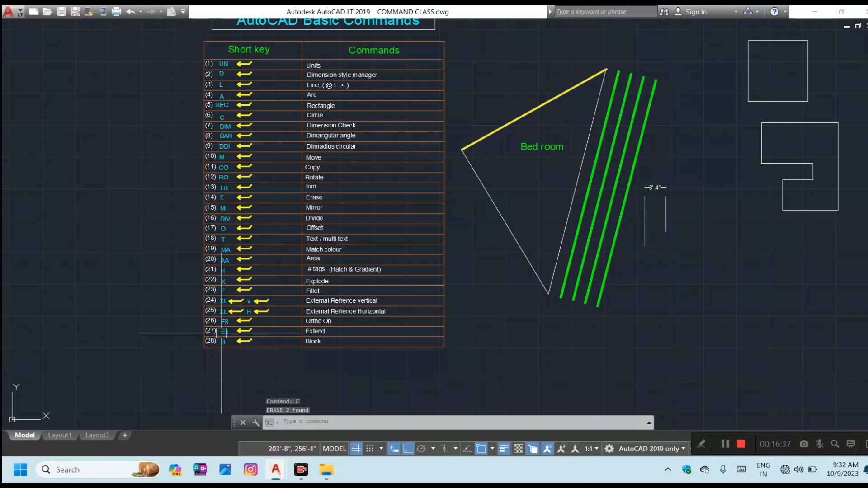
mouse_move(408, 322)
middle_mouse_down()
mouse_move(300, 384)
mouse_move(306, 377)
middle_mouse_up()
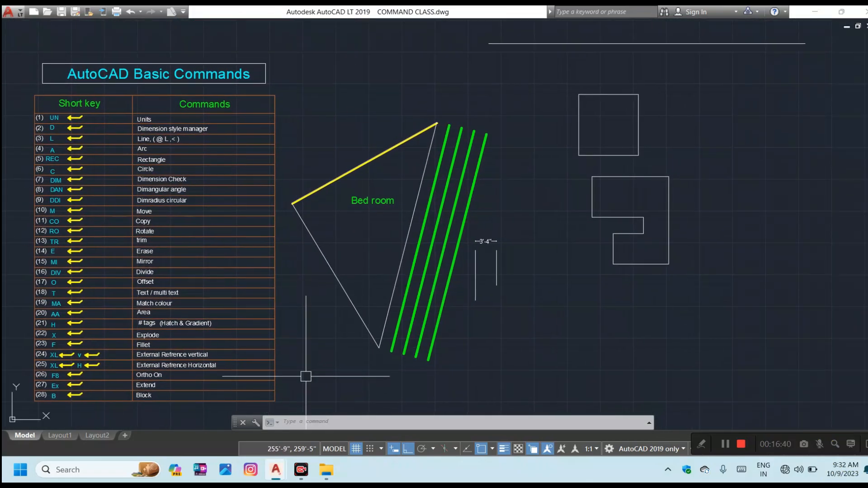
left_click(406, 453)
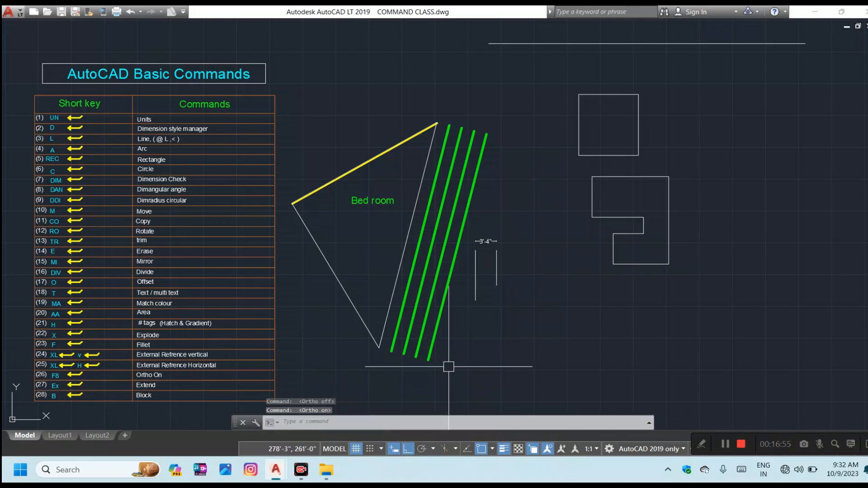
key("F8")
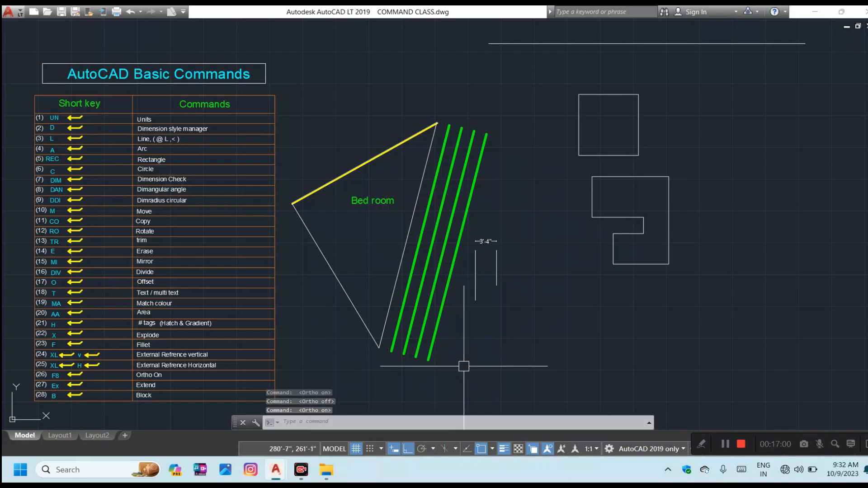
Start a line below the stepped outline and switch Ortho off and on to compare free and orthogonal directions
type("l")
key("Return")
left_click(527, 369)
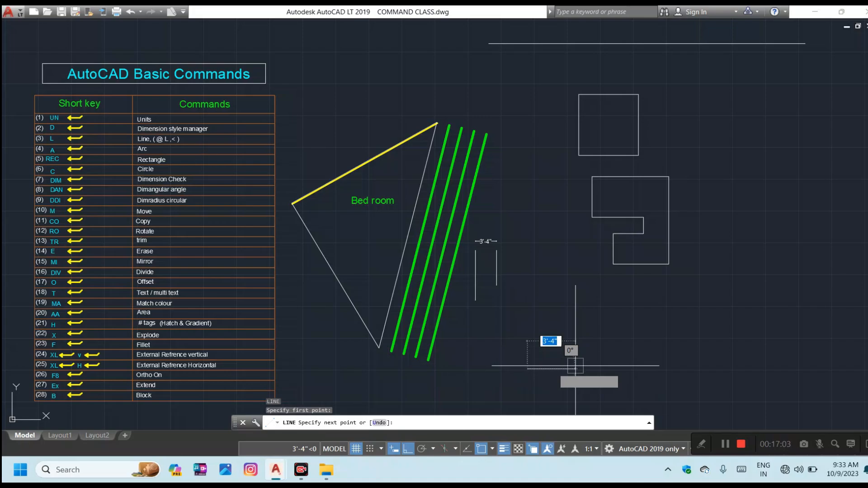
key("F8")
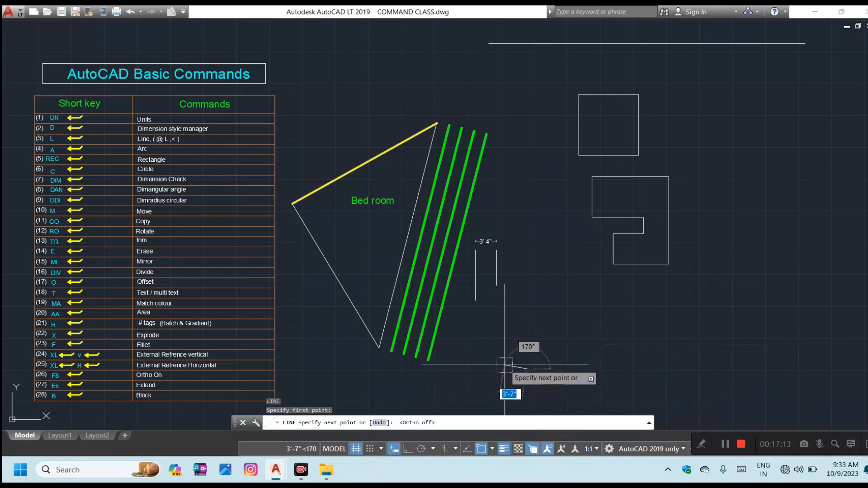
key("F8")
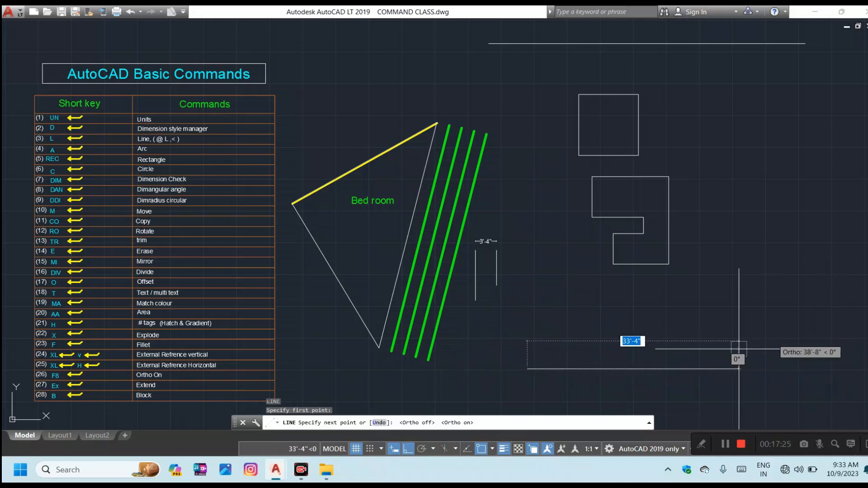
key("F8")
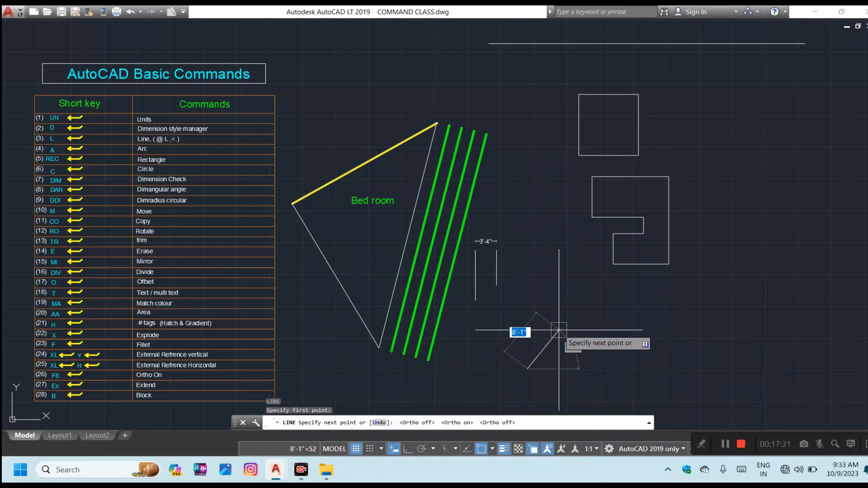
key("Escape")
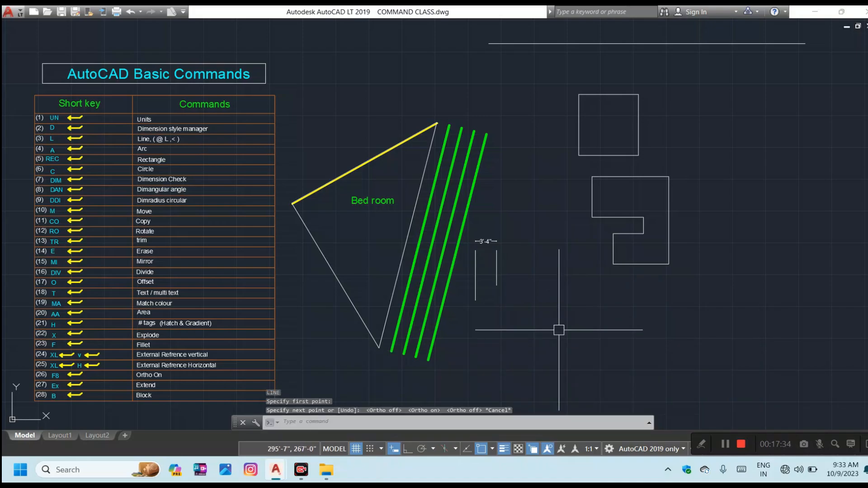
left_click(725, 444)
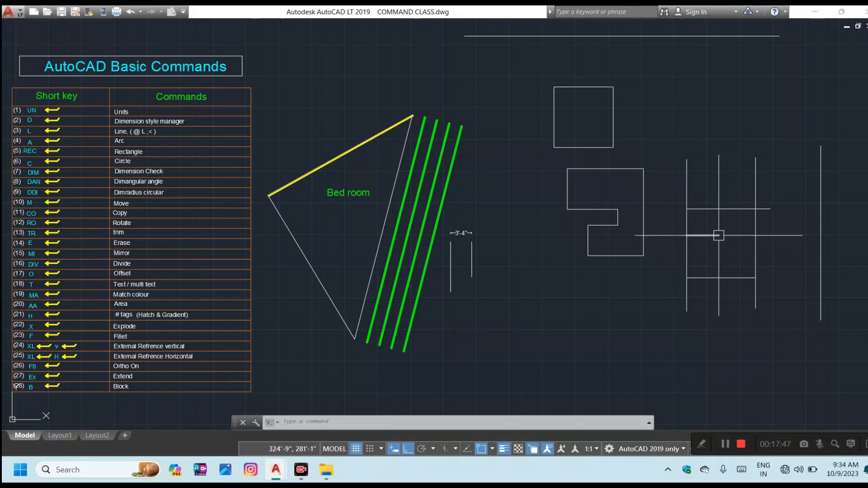
key("Escape")
key("Escape")
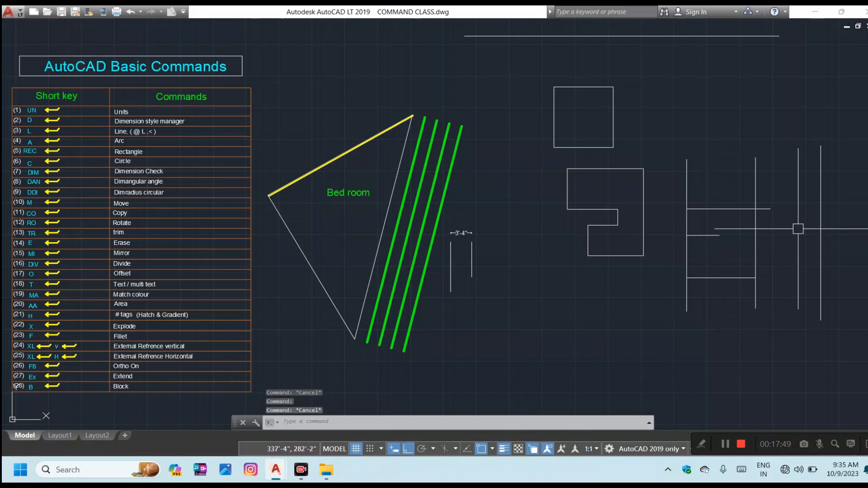
Draw a horizontal line from the free end of the short middle line past the far-right vertical line
type("l")
key("Return")
left_click(719, 235)
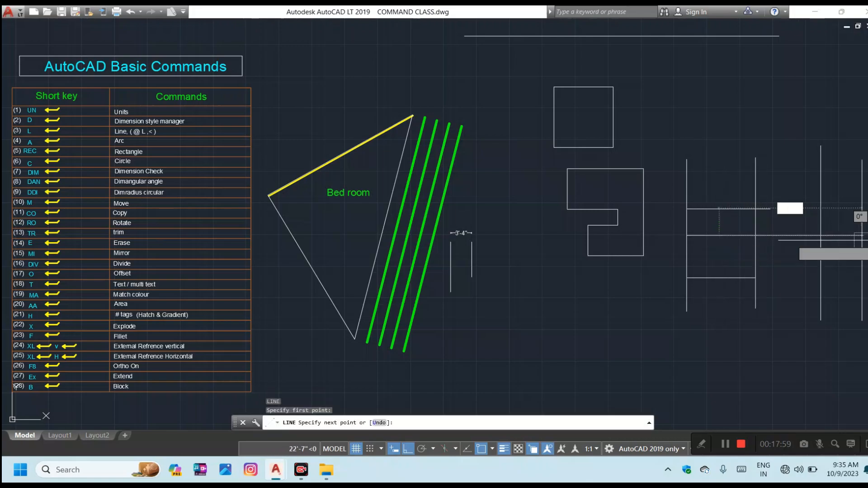
left_click(841, 240)
key("Escape")
Select the added horizontal segment to check that it is separate from the short middle line, and erase it
left_click(796, 259)
left_click(781, 223)
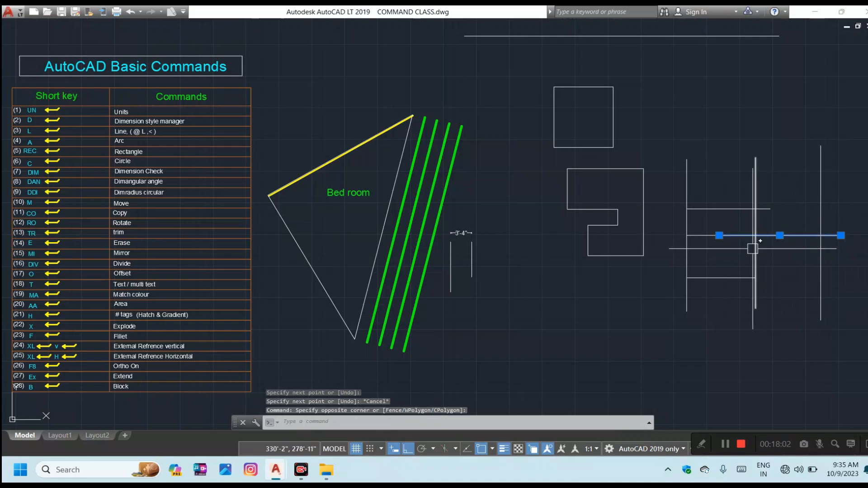
key("Escape")
left_click(745, 246)
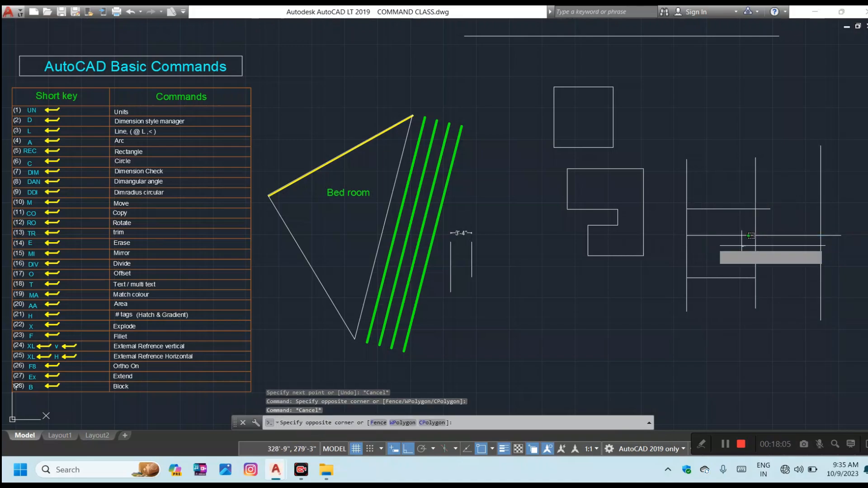
key("Escape")
left_click(796, 247)
left_click(790, 228)
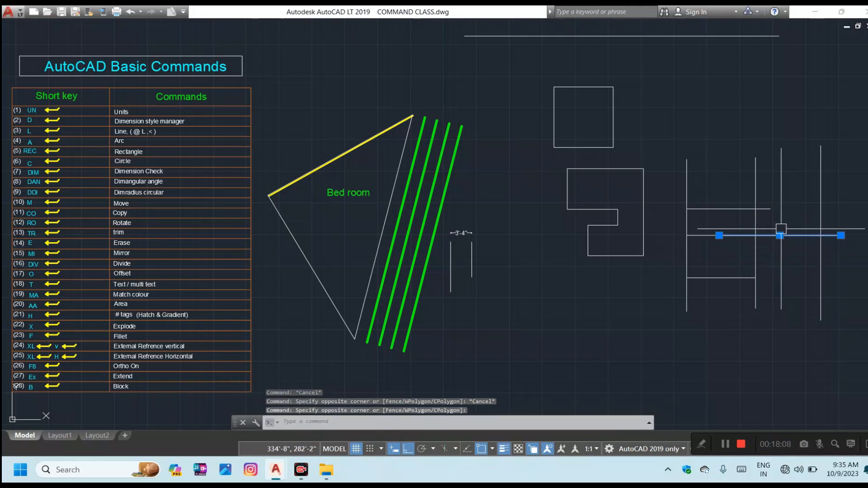
key("Return")
key("Escape")
key("Escape")
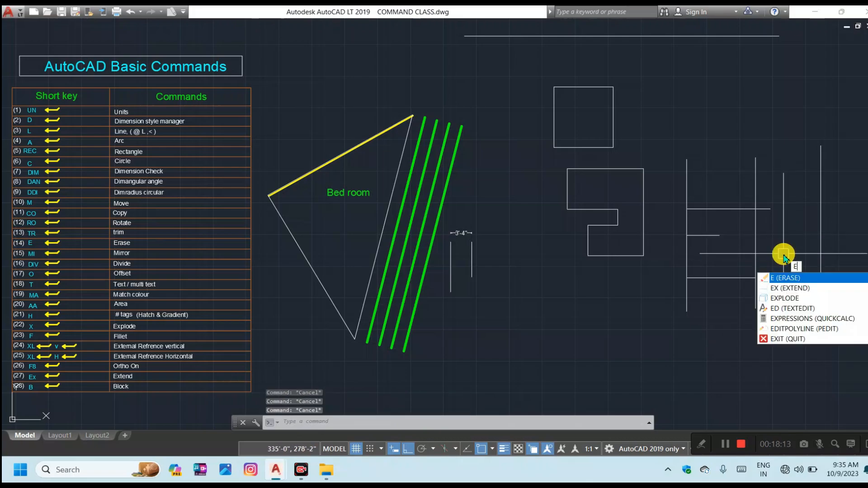
Extend the short middle horizontal line rightward to the far-right vertical line and leftward to the stepped outline's right edge
type("x")
key("Return")
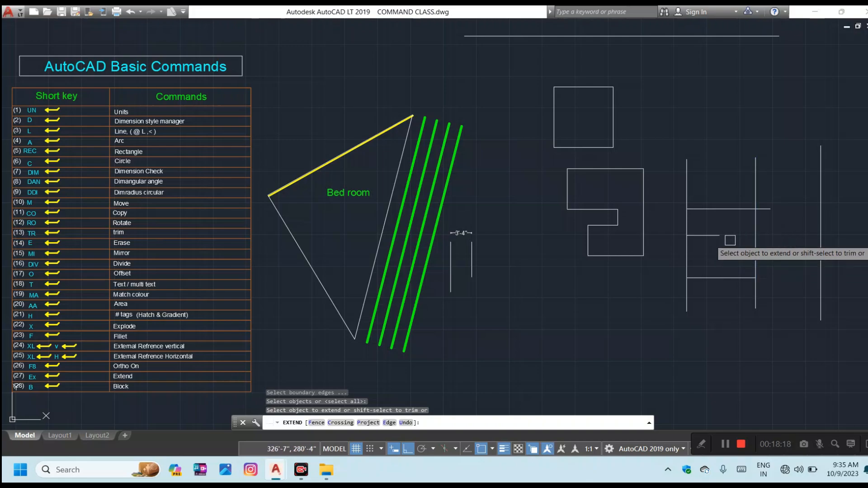
left_click(711, 237)
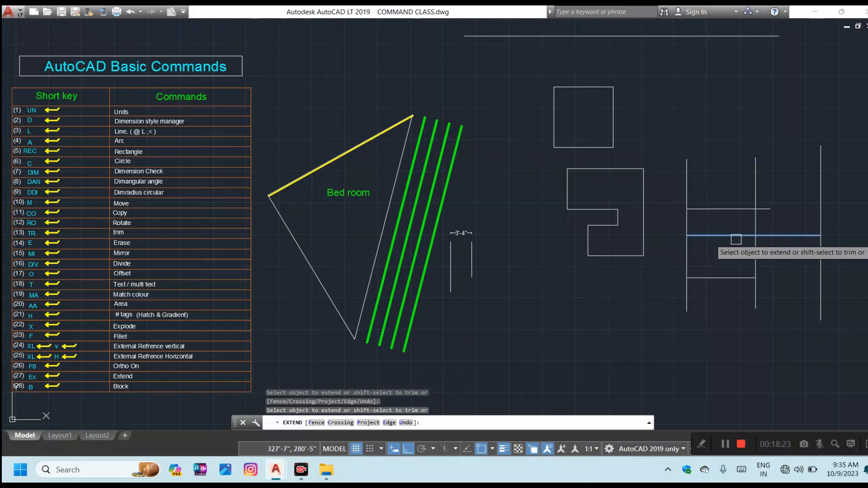
left_click(735, 237)
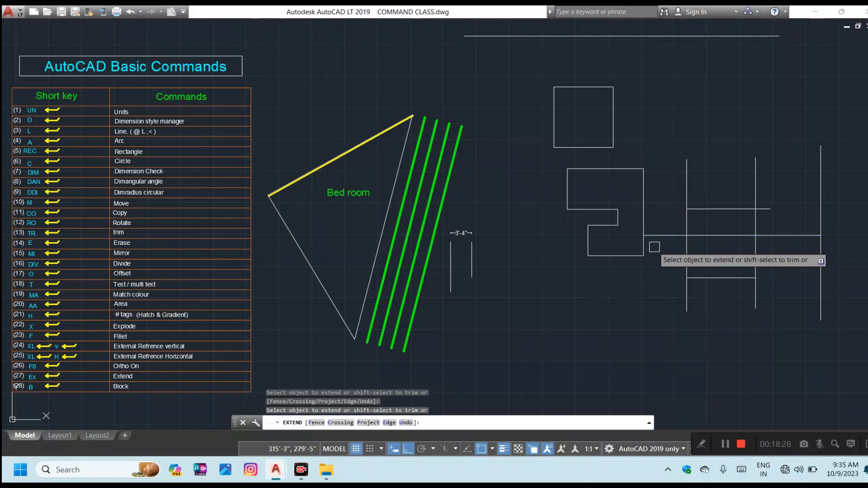
Extend the middle horizontal line leftward to the rightmost green line, and the upper and lower horizontal lines both ways to their nearest boundary lines
left_click(656, 238)
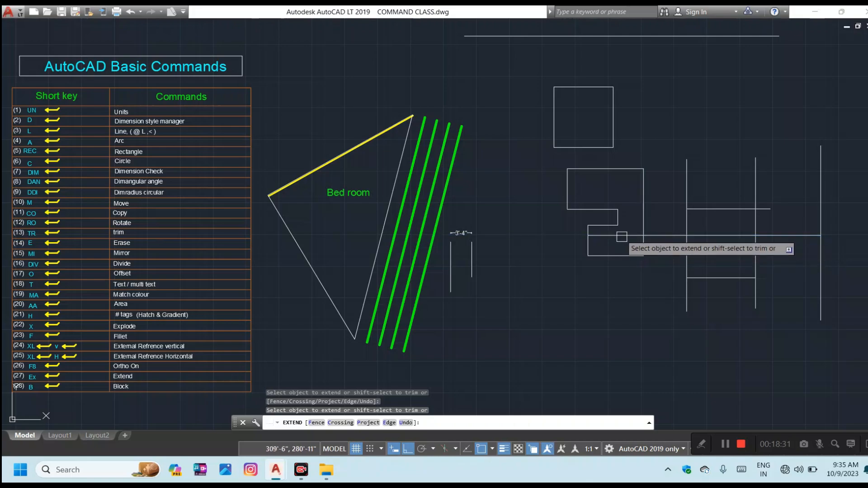
left_click(621, 234)
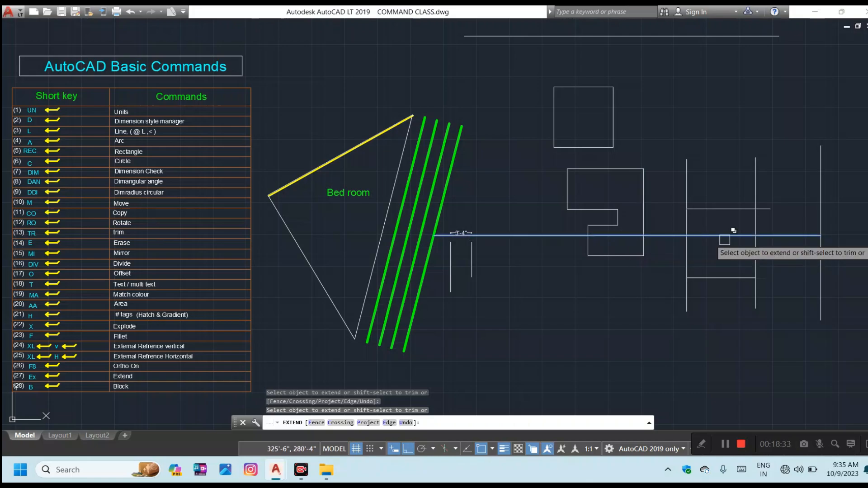
left_click(718, 209)
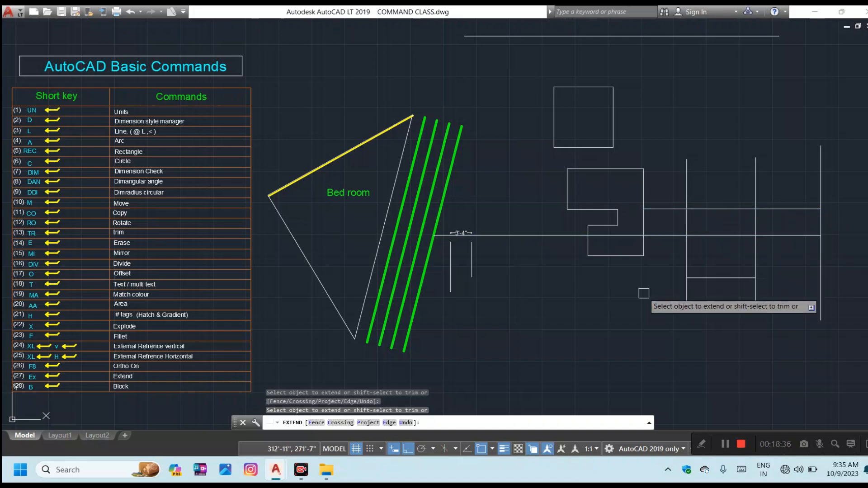
left_click(717, 278)
left_click(734, 275)
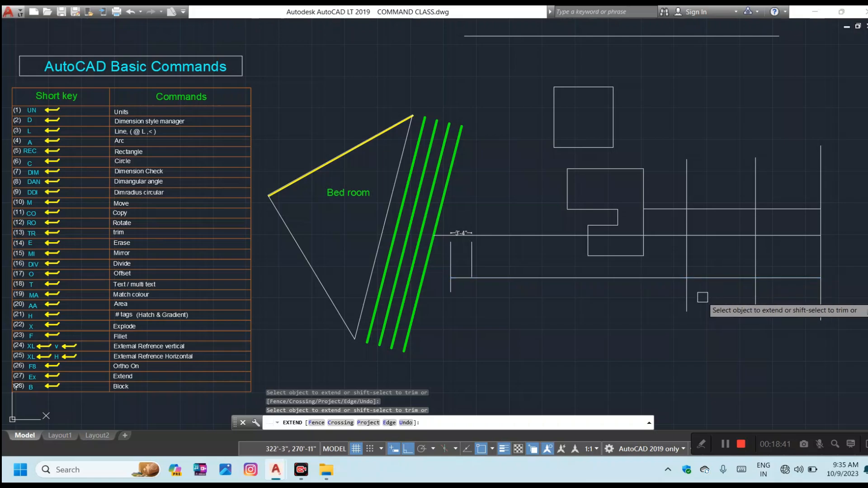
key("Escape")
key("Escape")
key("Escape")
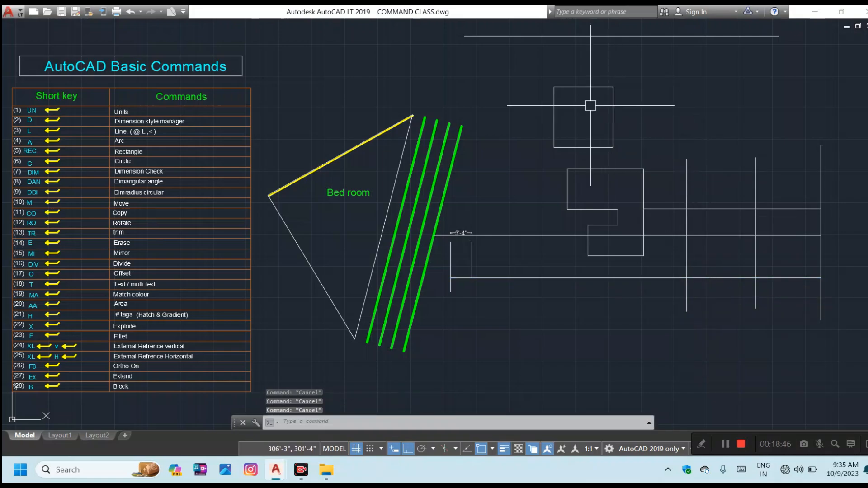
Convert all the shapes and lines beside the command table, except the long top line, into a block named fkghjrty
left_click(843, 373)
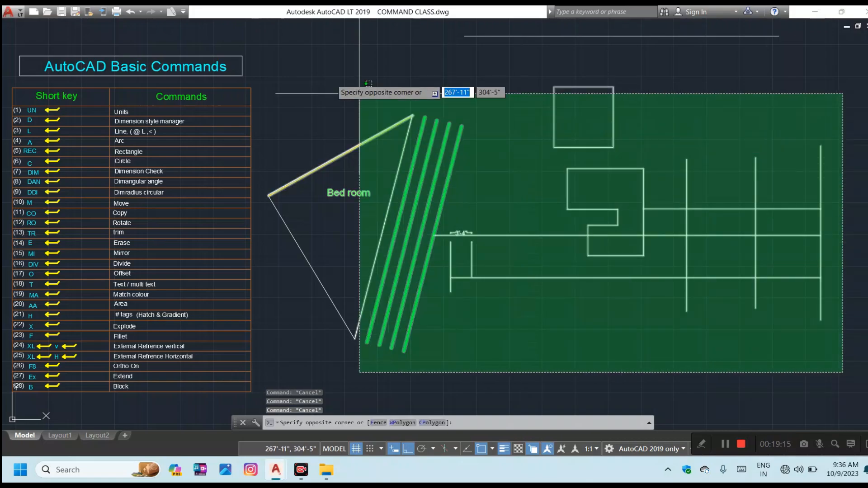
left_click(260, 67)
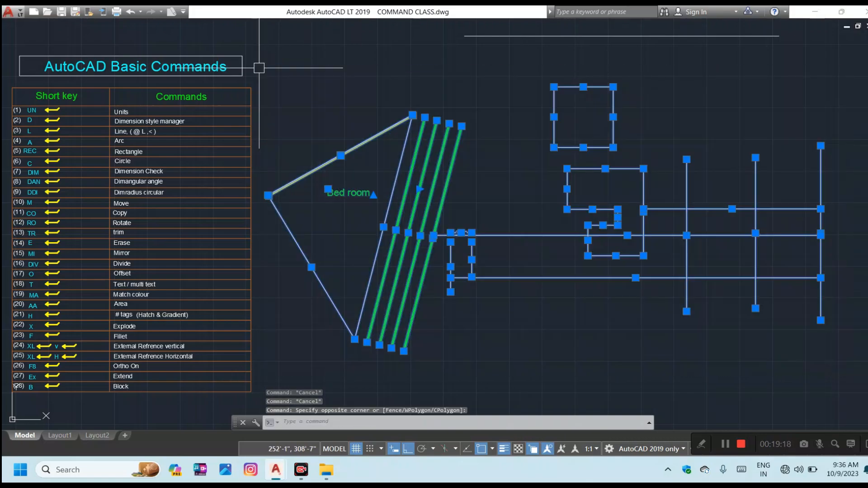
key("Return")
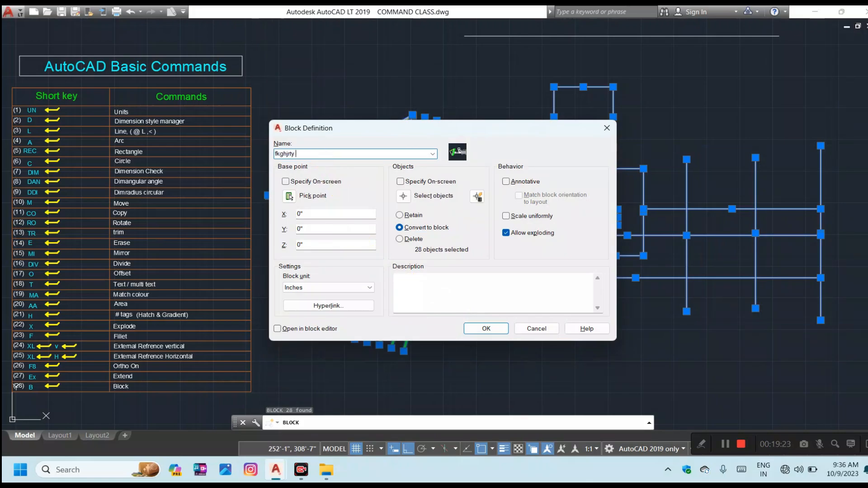
left_click(498, 334)
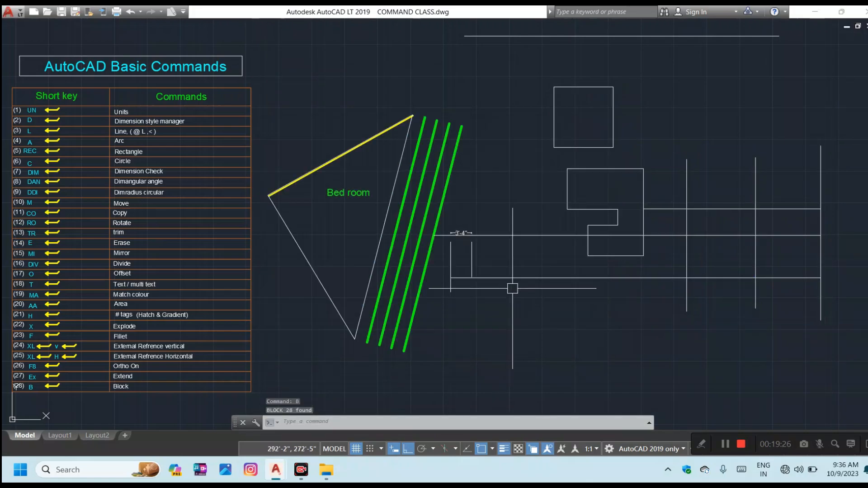
key("Escape")
key("Escape")
key("Escape")
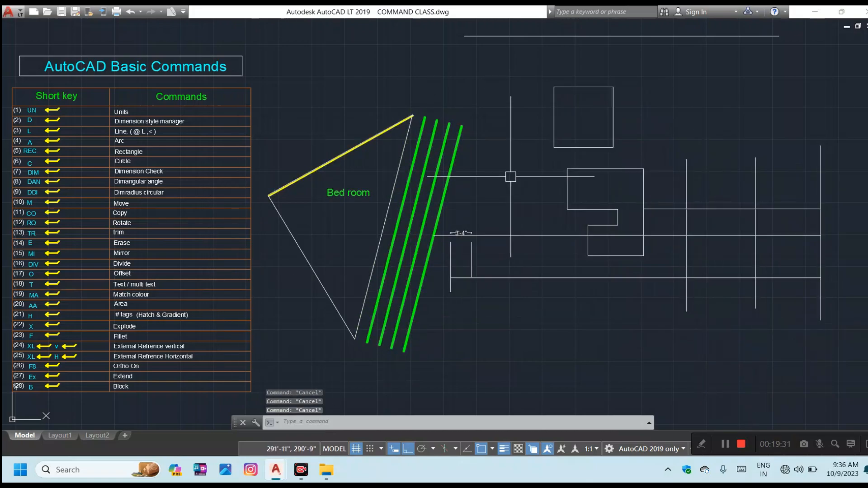
Select the new block to check that its shapes behave as a single object, and clear the selection
key("ctrl+a")
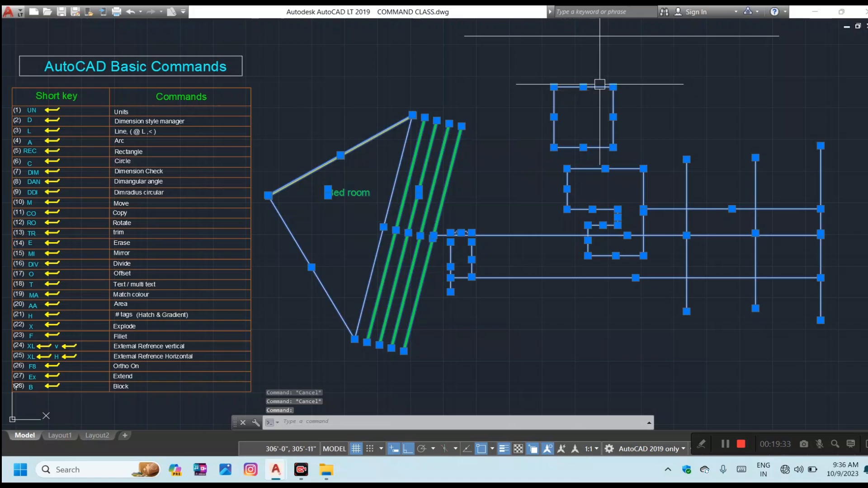
key("Escape")
key("ctrl+a")
key("Escape")
key("Escape")
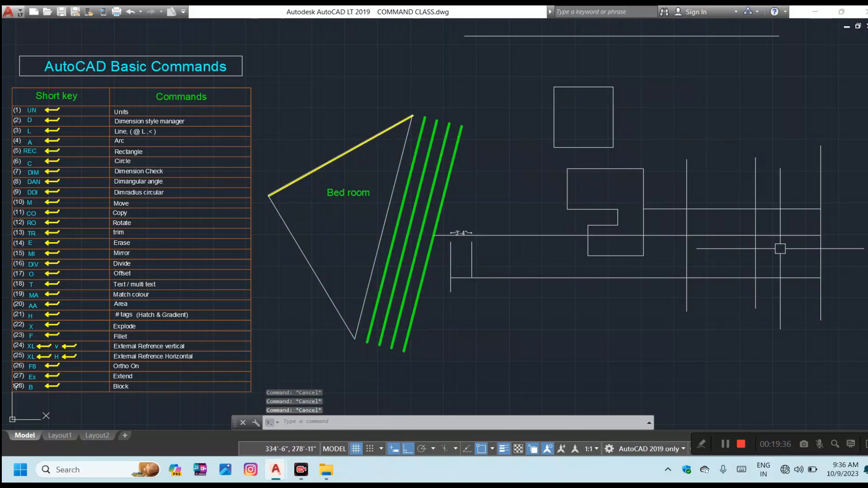
Explode the block beside the command table back into its separate shapes and lines
left_click(852, 365)
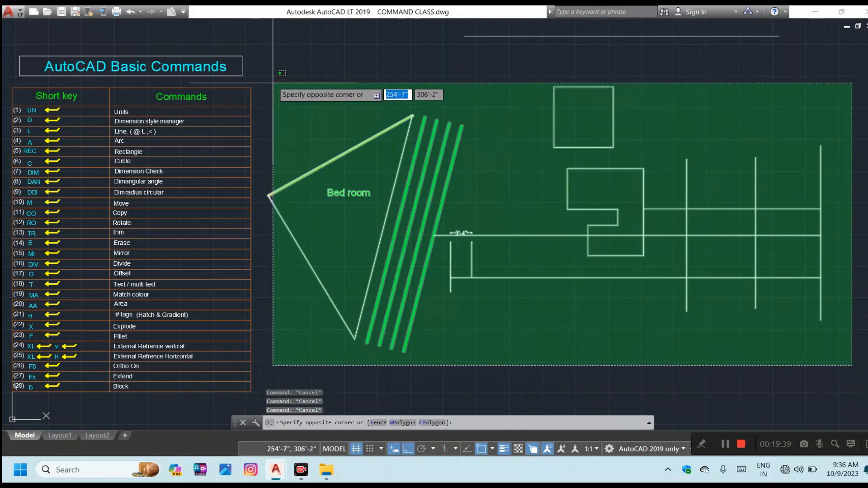
left_click(262, 73)
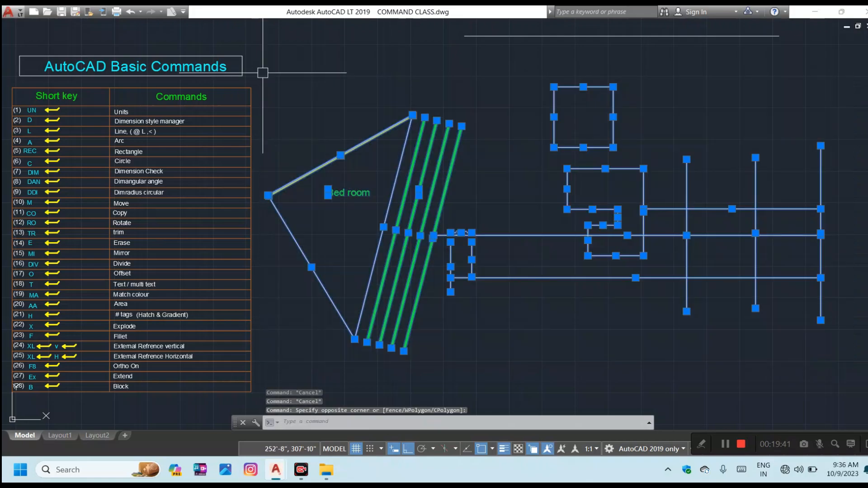
type("x")
key("Return")
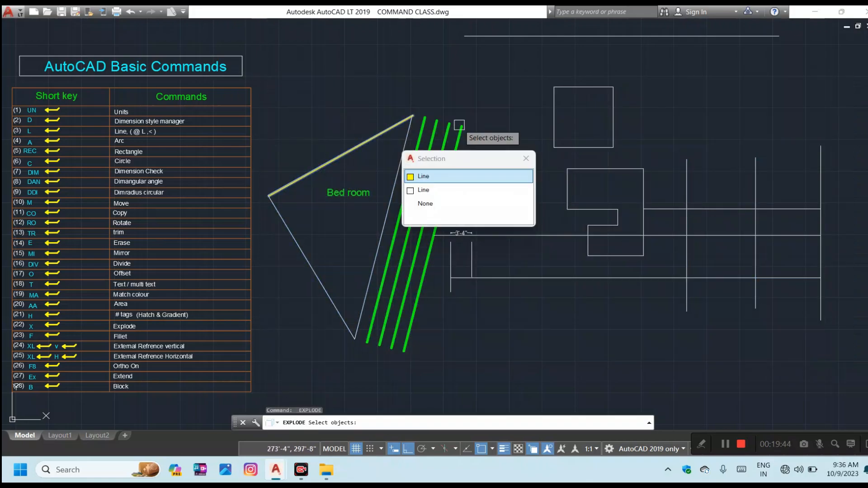
key("Escape")
key("Escape")
key("Escape")
Select all the shapes and lines beside the command table, including the long top line, and run Join on them
scroll(553, 131, "down", 4)
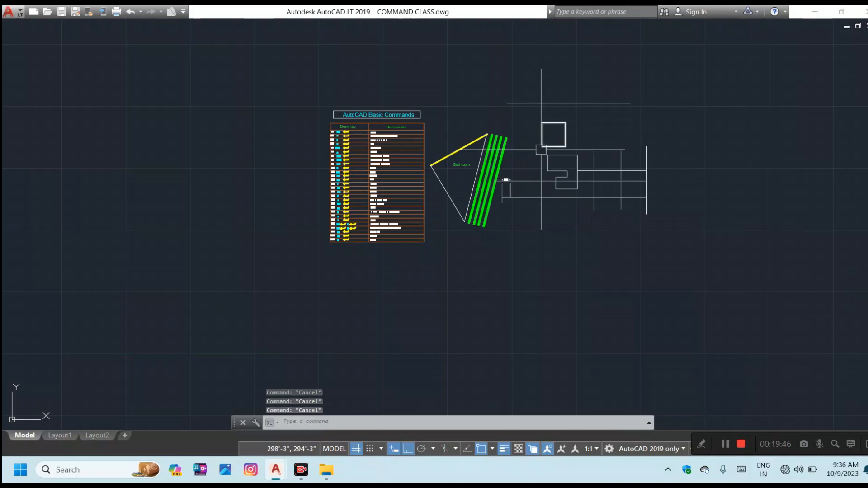
scroll(588, 196, "up", 2)
scroll(632, 207, "up", 2)
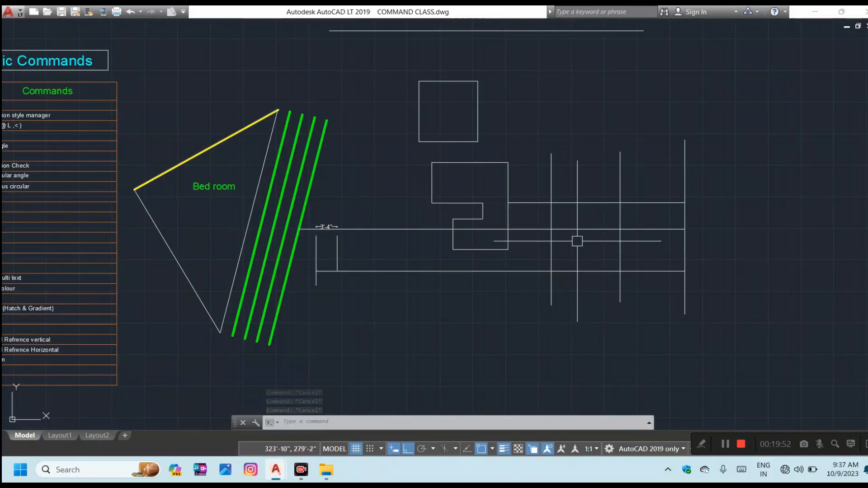
scroll(558, 231, "down", 2)
scroll(280, 185, "up", 2)
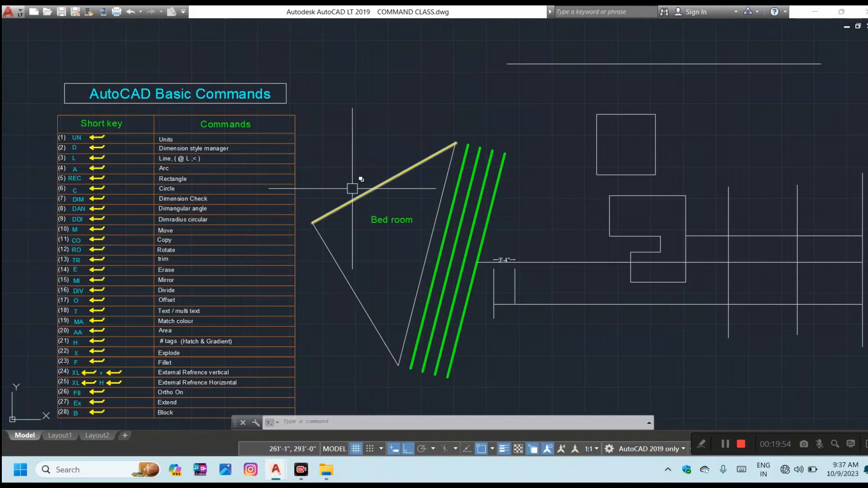
middle_click_drag(350, 188, 329, 169)
key("Escape")
key("Escape")
key("Escape")
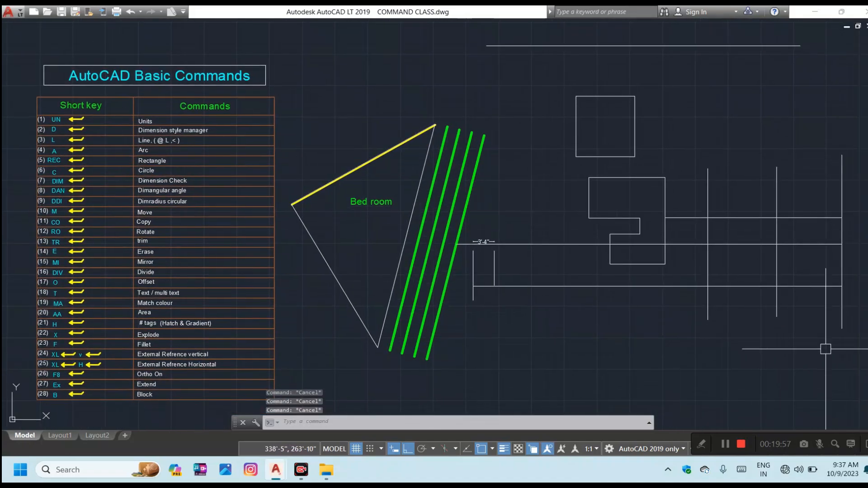
left_click_drag(862, 365, 849, 355)
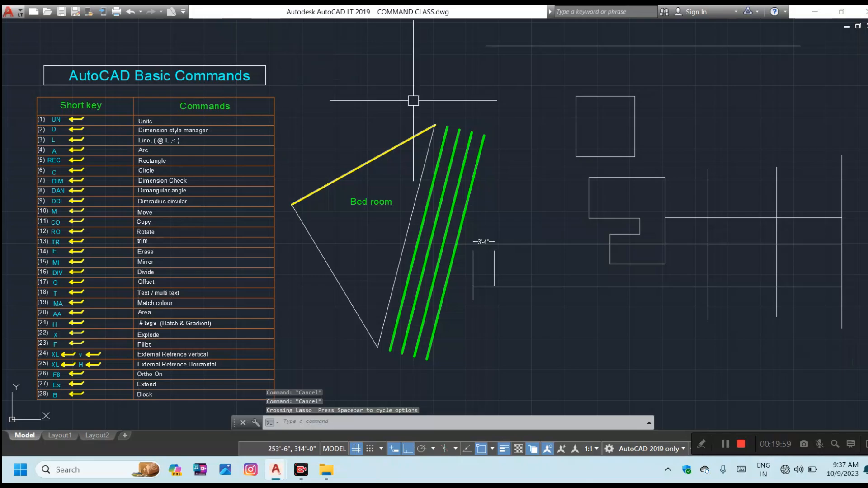
left_click(863, 361)
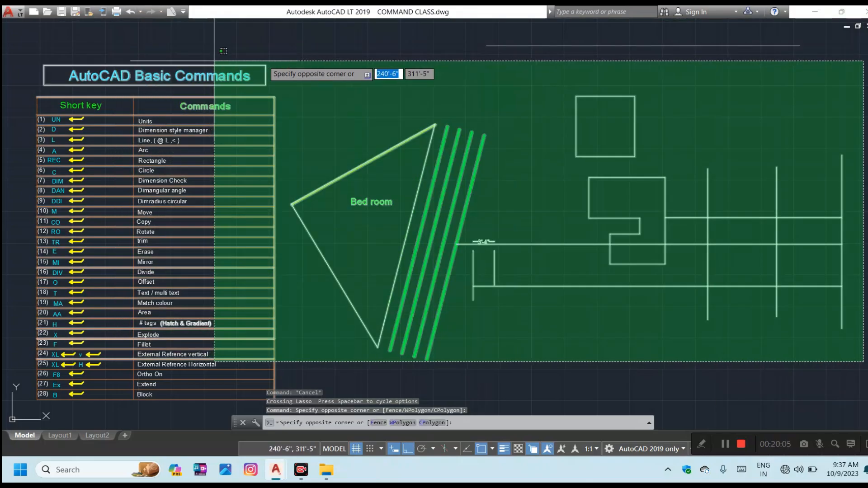
left_click(325, 41)
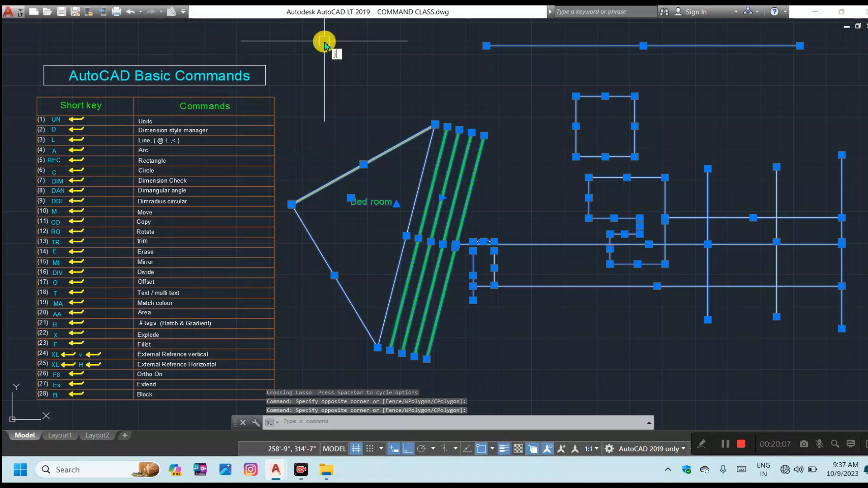
key("Return")
Select the triangle, square, stepped outline and middle horizontal line to examine which segments were joined, and clear the selection
left_click(427, 134)
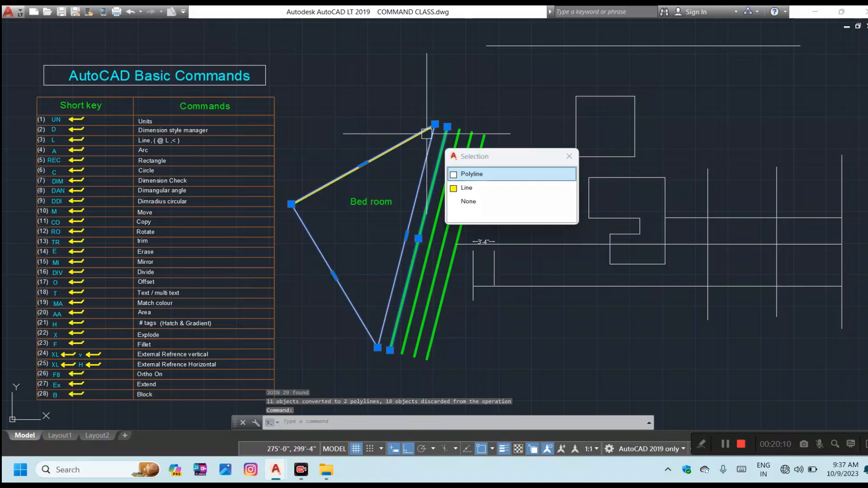
left_click(625, 96)
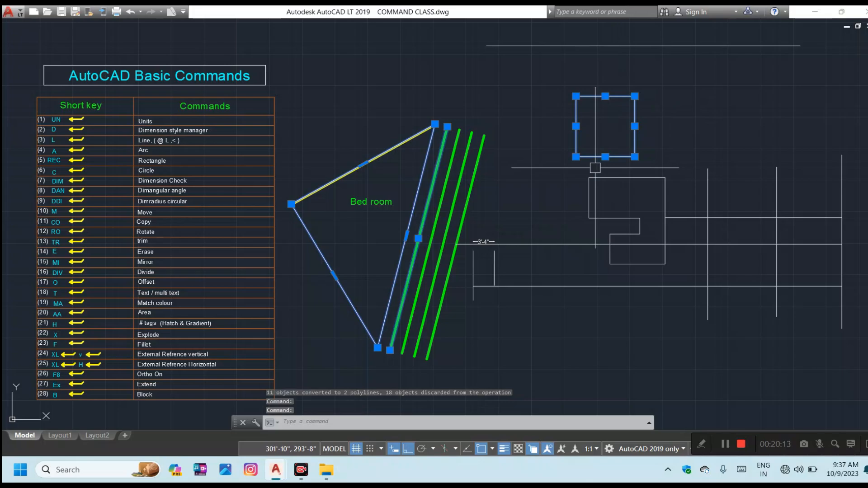
left_click(589, 197)
left_click(583, 244)
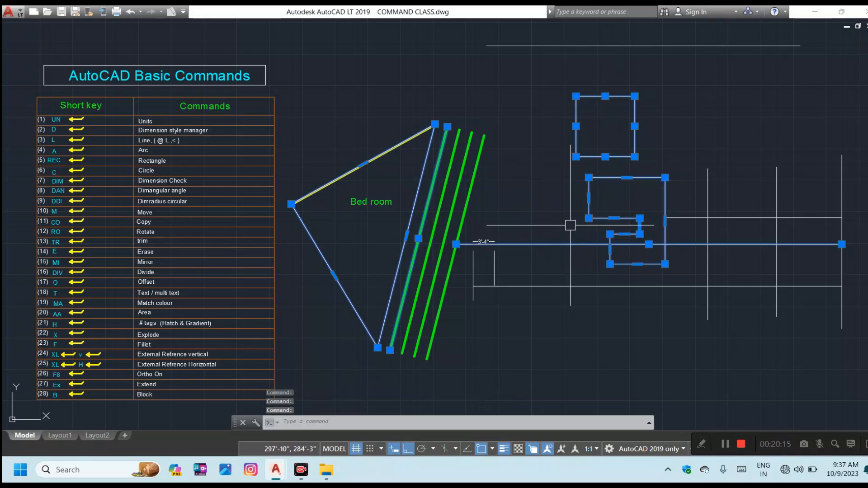
key("Escape")
key("Escape")
key("Escape")
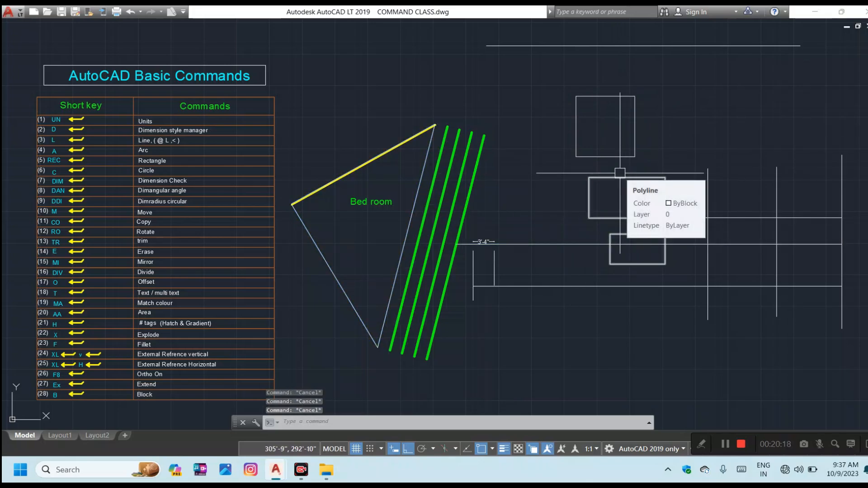